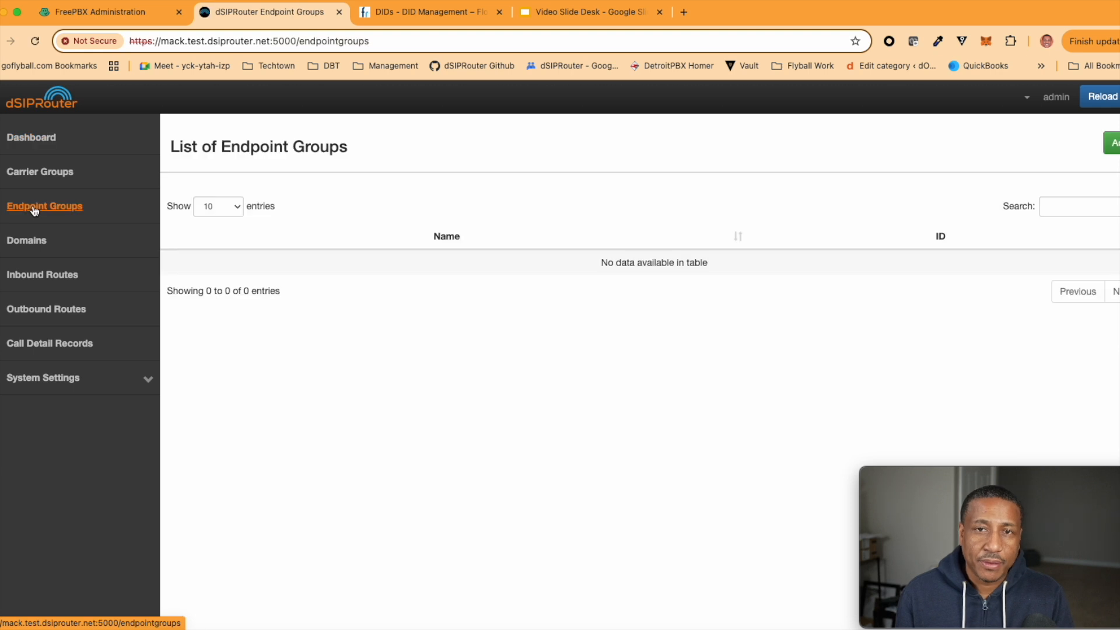
# Add endpoint group 'FreePBX' with host freepbx.dsiprouter.net as its only endpoint
pyautogui.click(1110, 143)
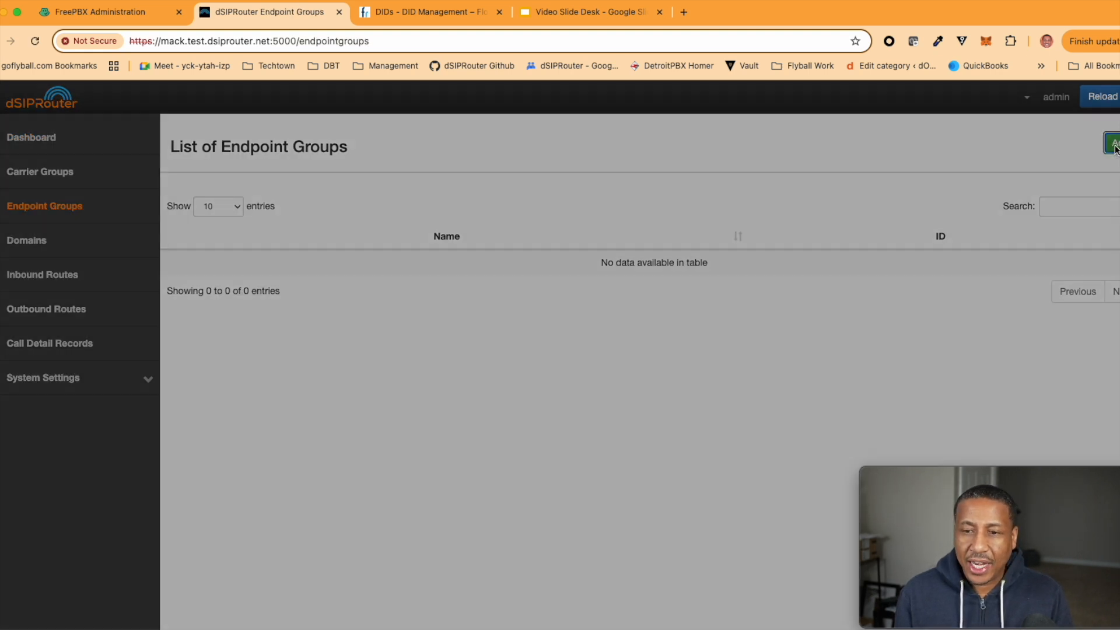
pyautogui.write('FreePBX')
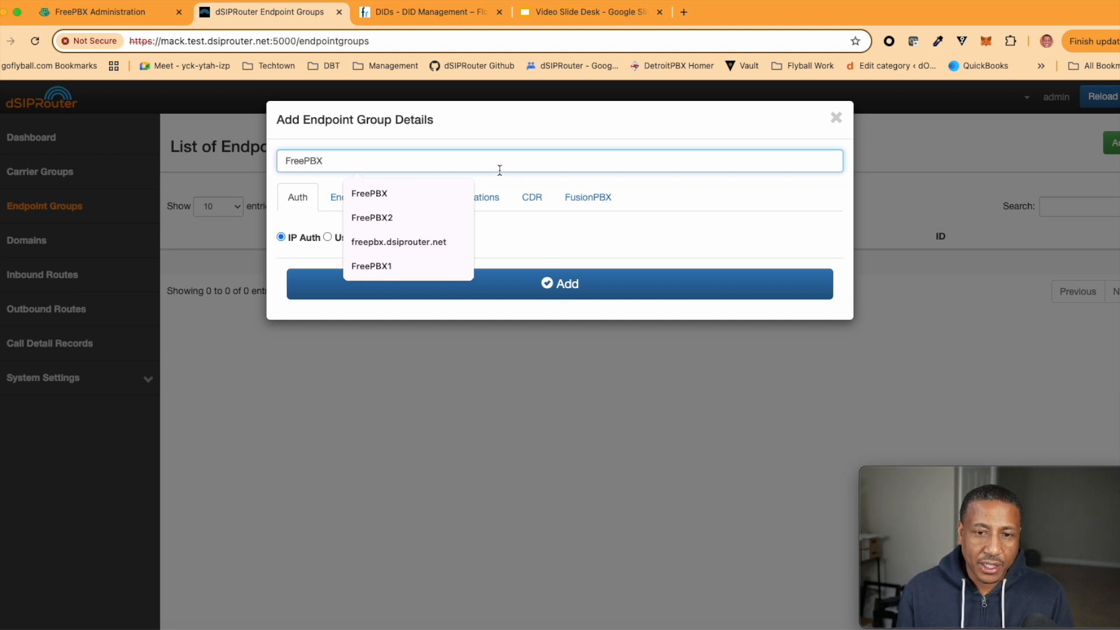
pyautogui.click(669, 198)
pyautogui.click(362, 198)
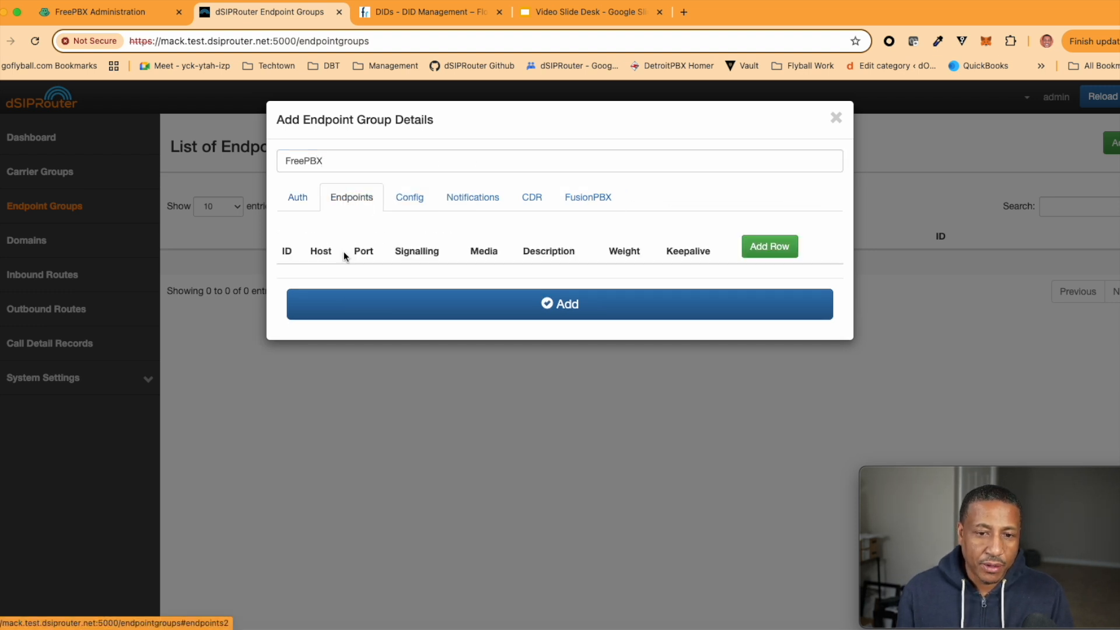
pyautogui.click(776, 244)
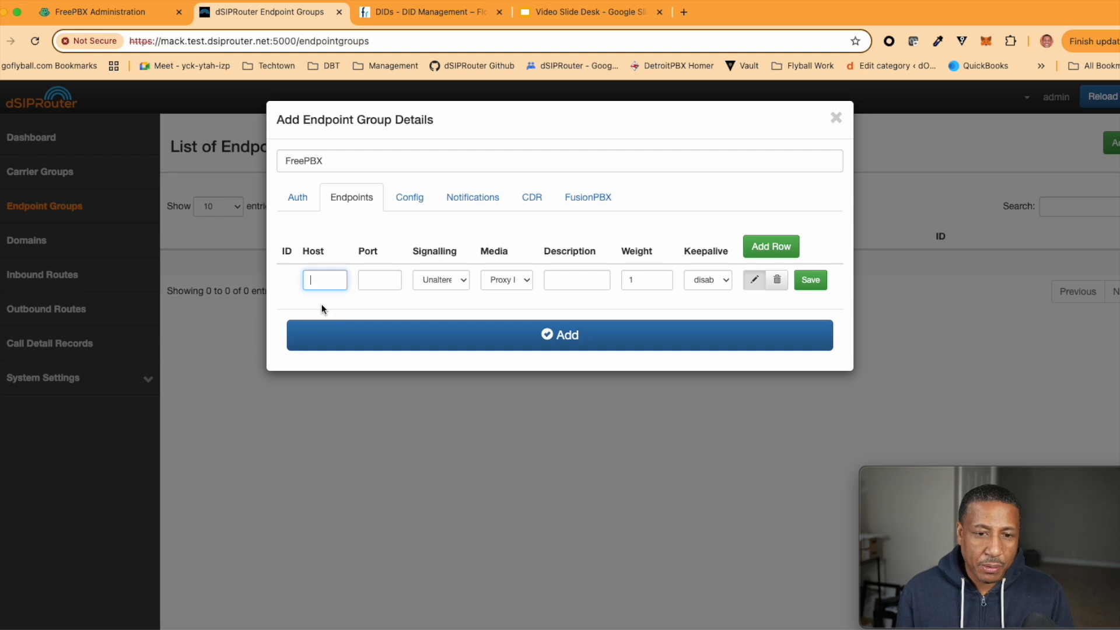
pyautogui.write('freep')
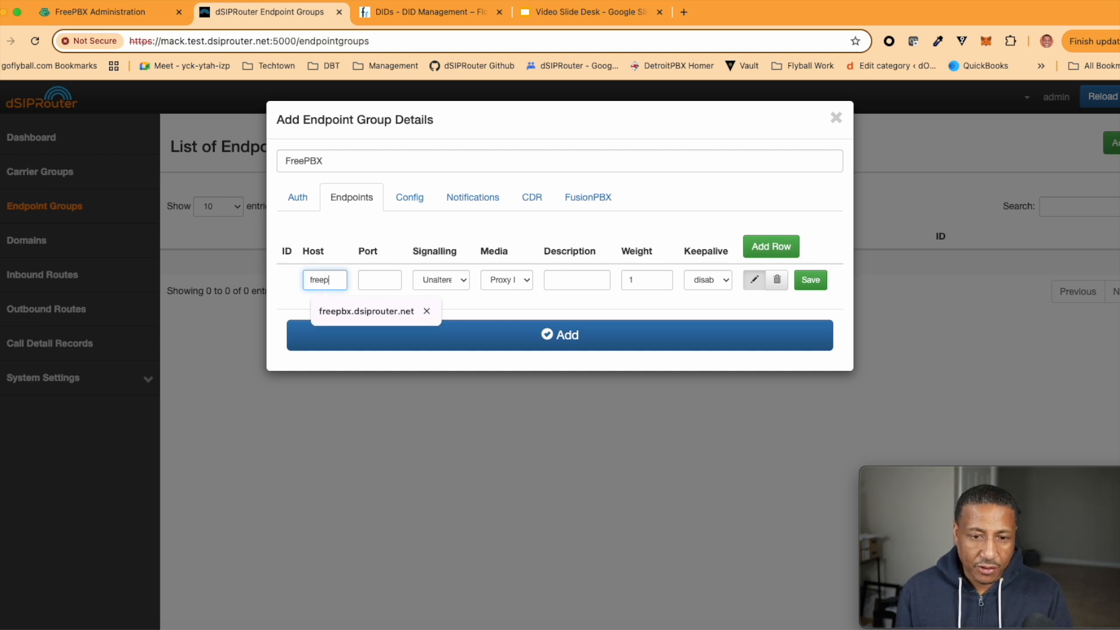
pyautogui.write('bx.dsipro')
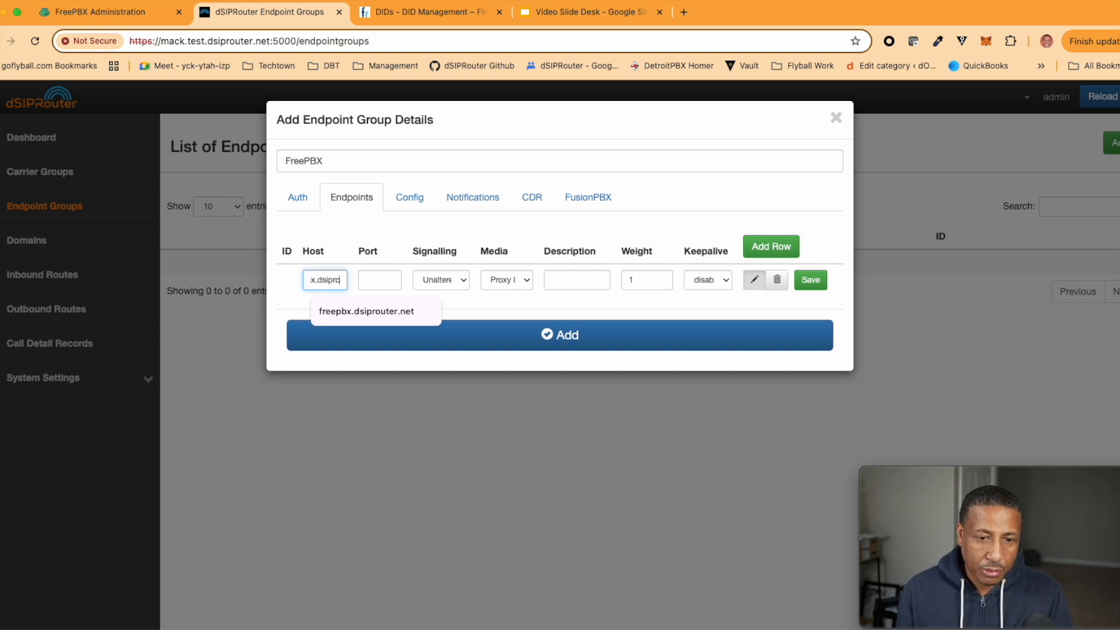
pyautogui.write('uter.net')
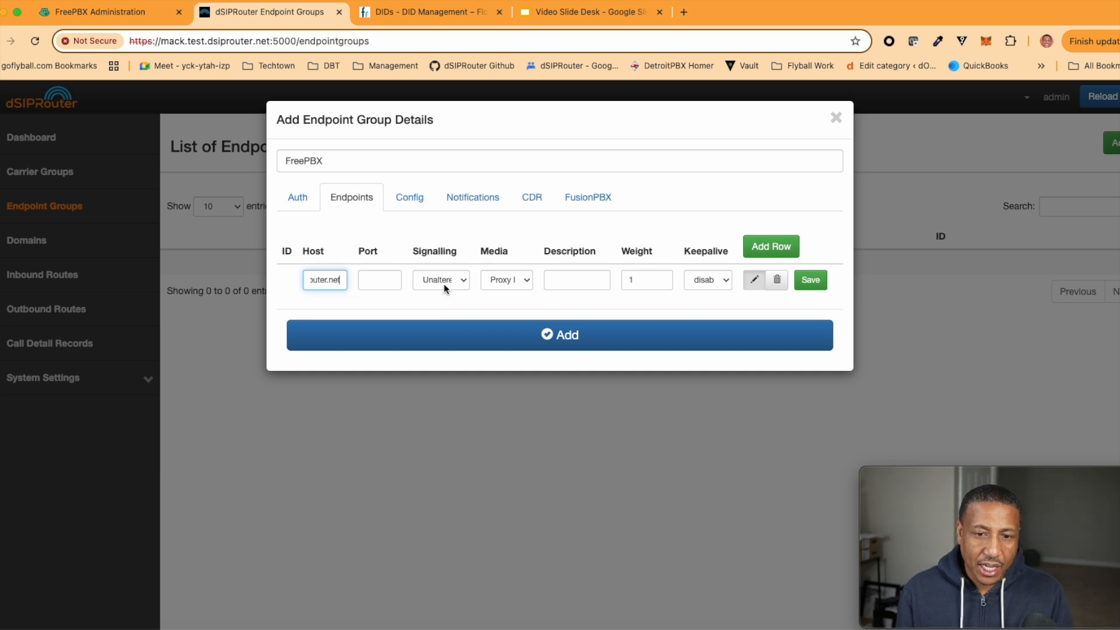
pyautogui.click(812, 281)
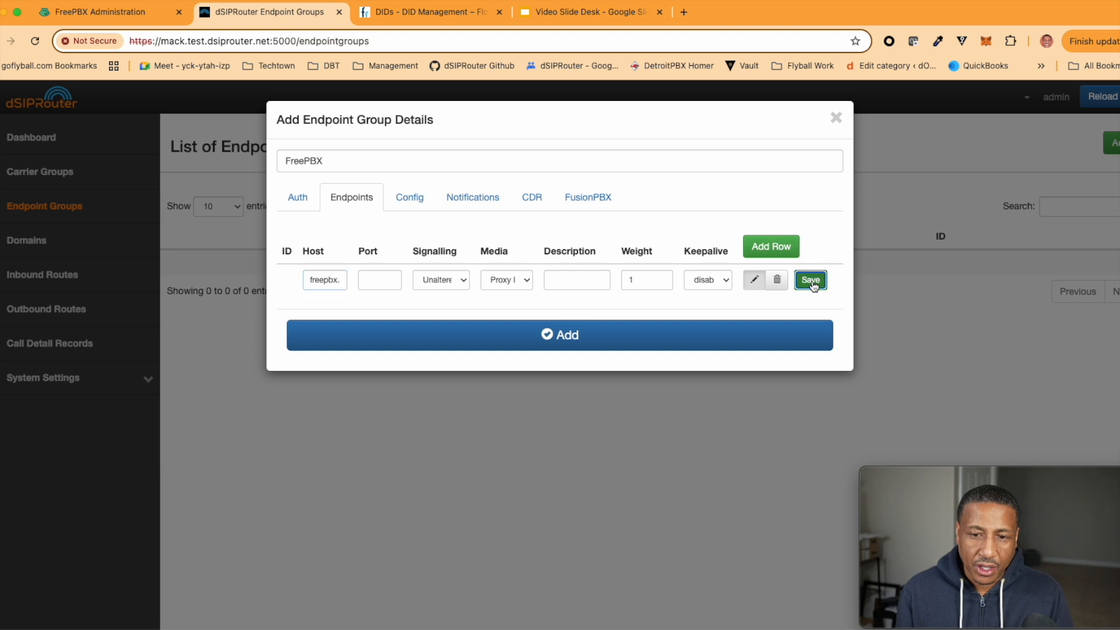
pyautogui.click(585, 347)
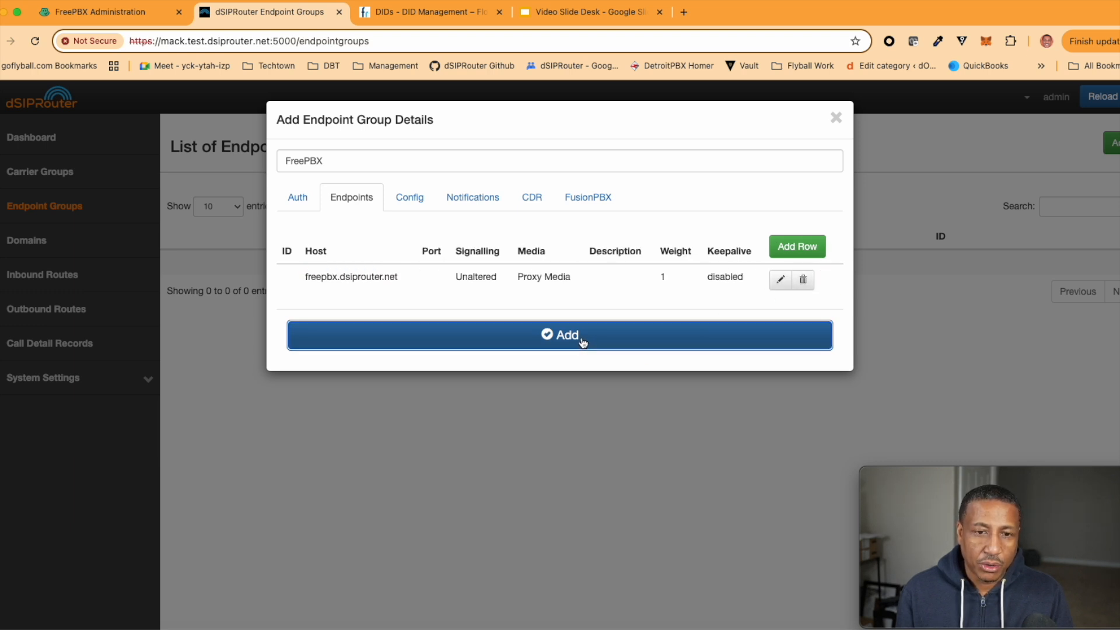
pyautogui.click(835, 117)
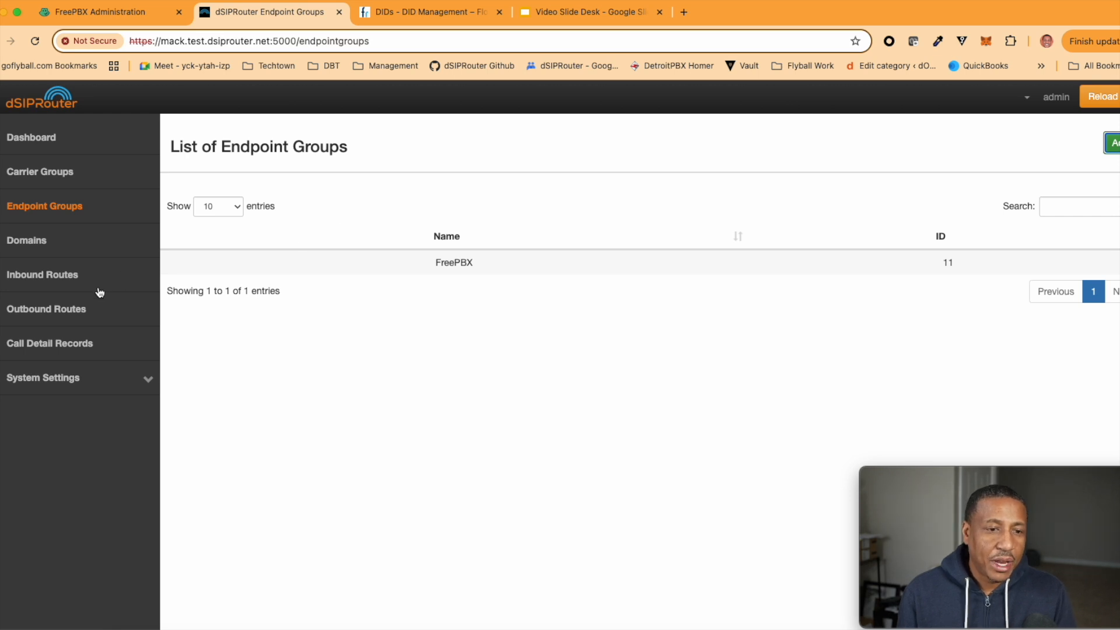
# Start a new inbound route with friendly name 'Test DID'
pyautogui.click(32, 278)
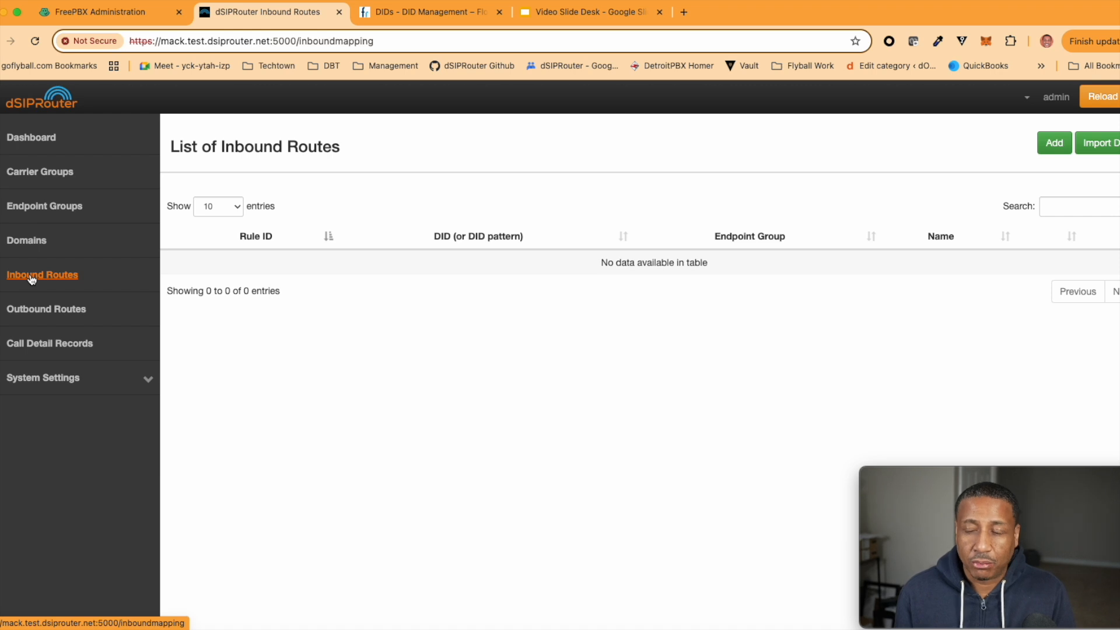
pyautogui.click(1054, 146)
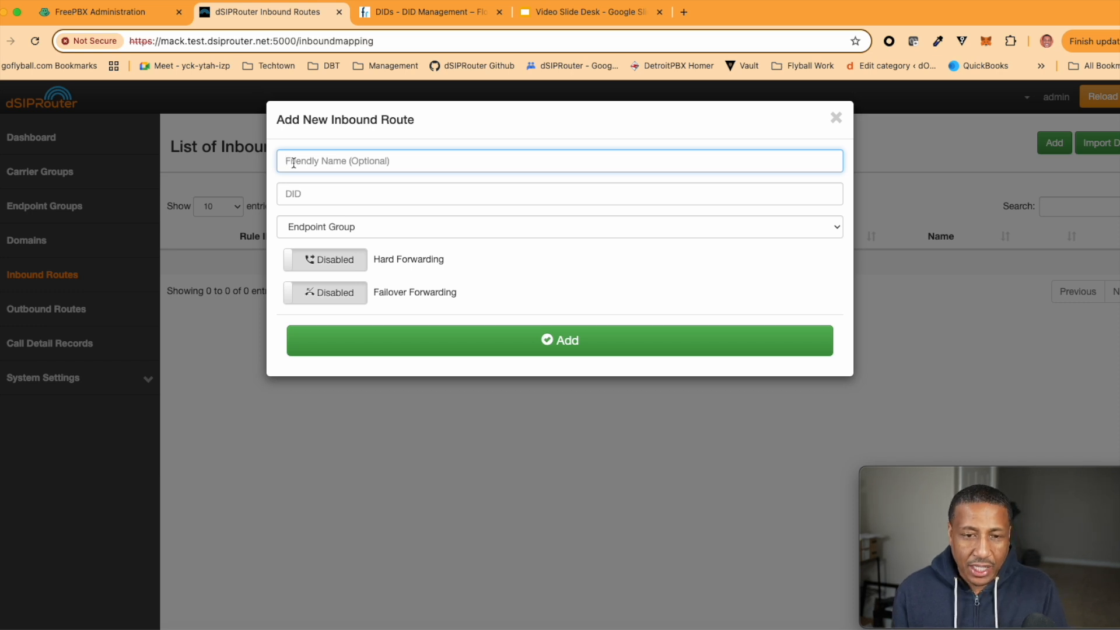
pyautogui.write('T')
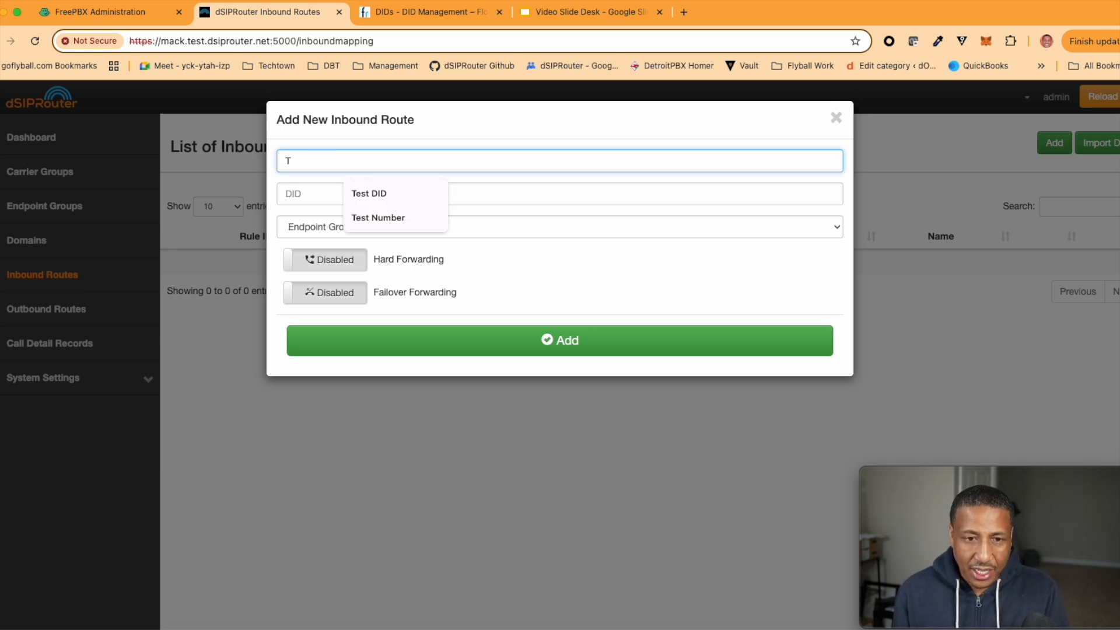
pyautogui.write('est DID')
pyautogui.click(297, 193)
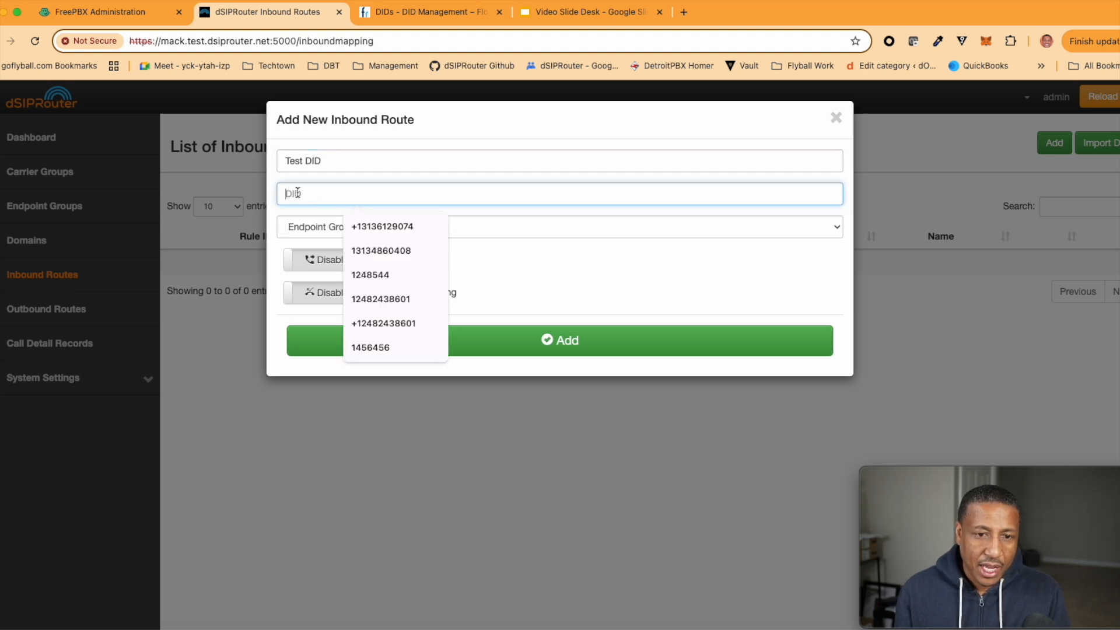
pyautogui.click(379, 253)
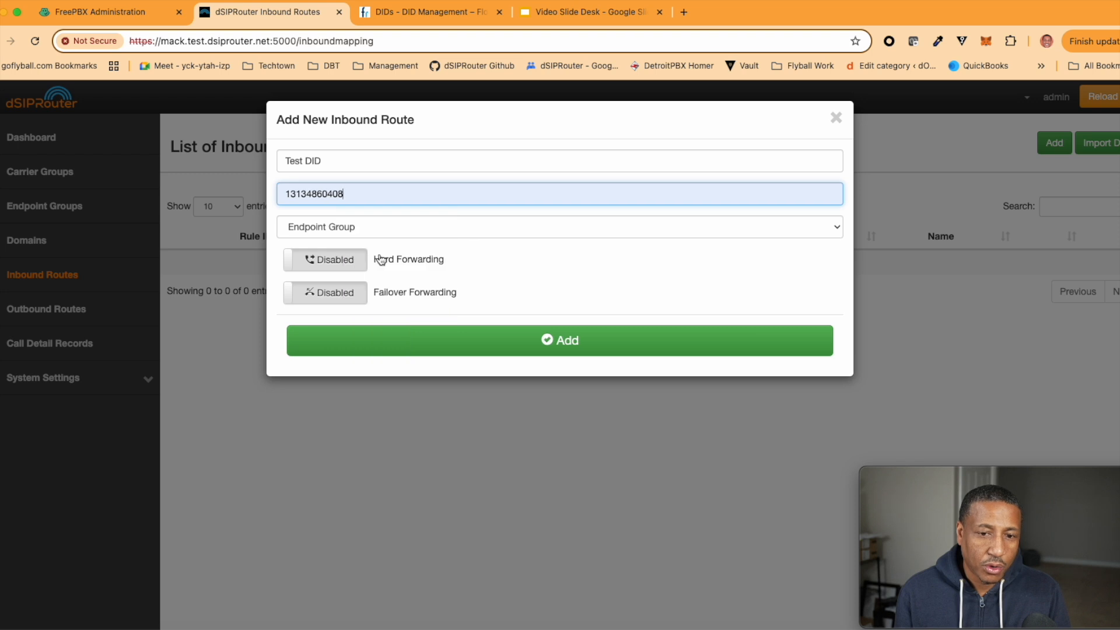
pyautogui.click(352, 225)
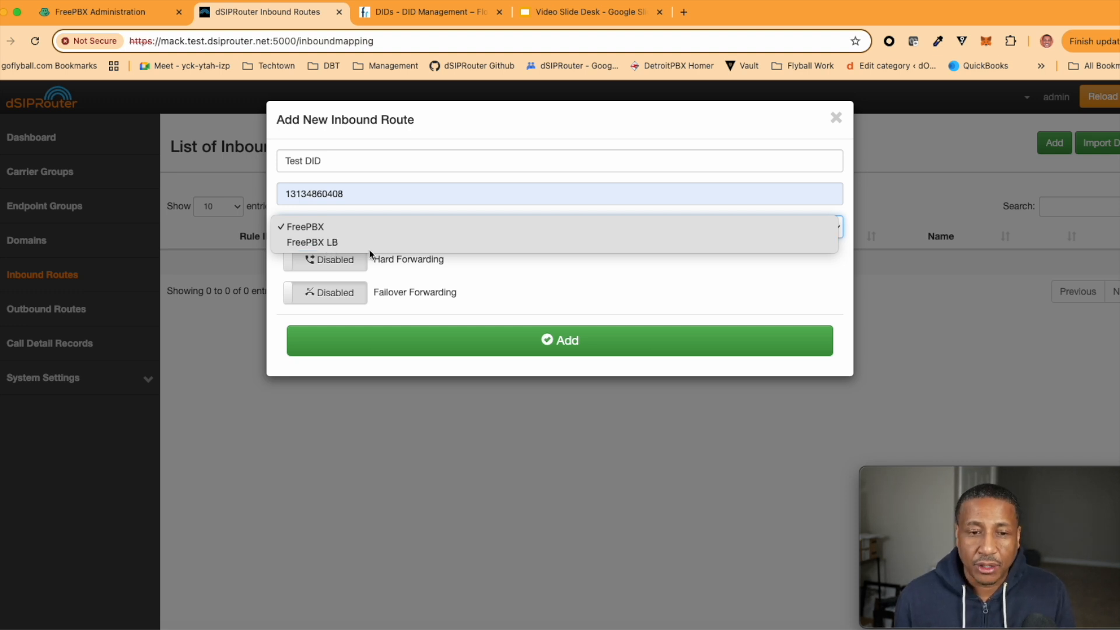
pyautogui.click(324, 227)
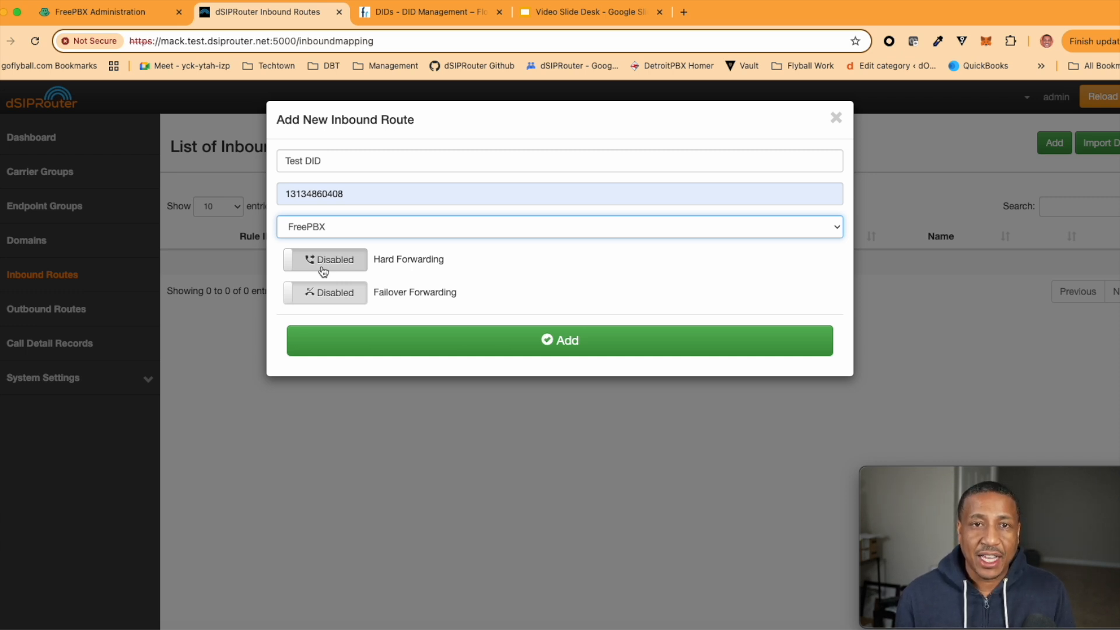
pyautogui.click(443, 348)
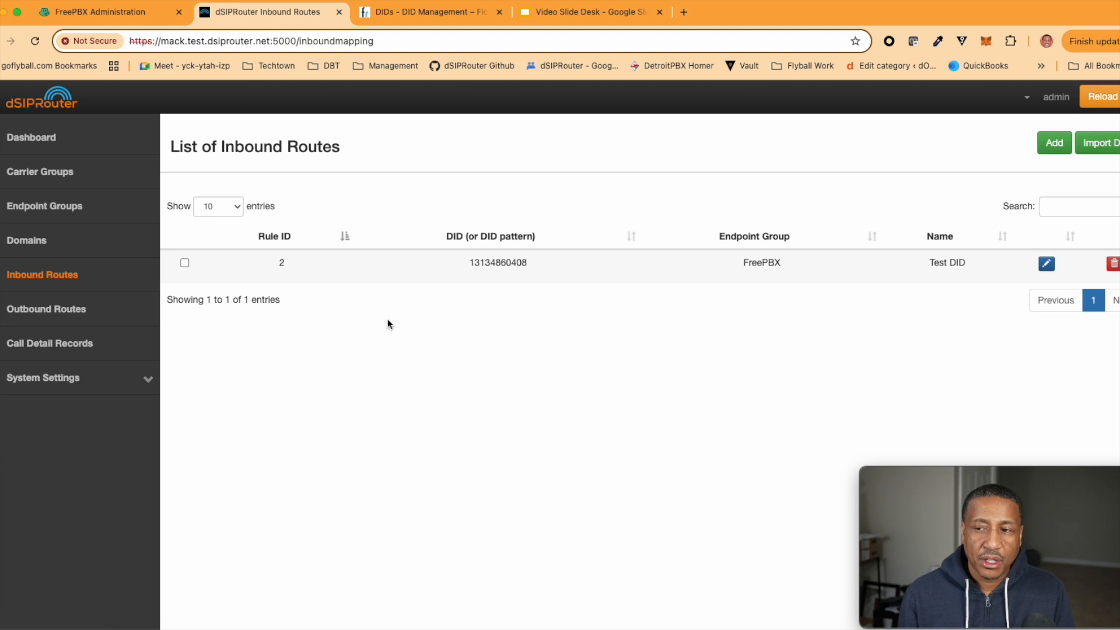
# Reload Kamailio, then inspect Flowroute CarrierGroup's endpoints in the Carrier Groups list
pyautogui.click(1100, 99)
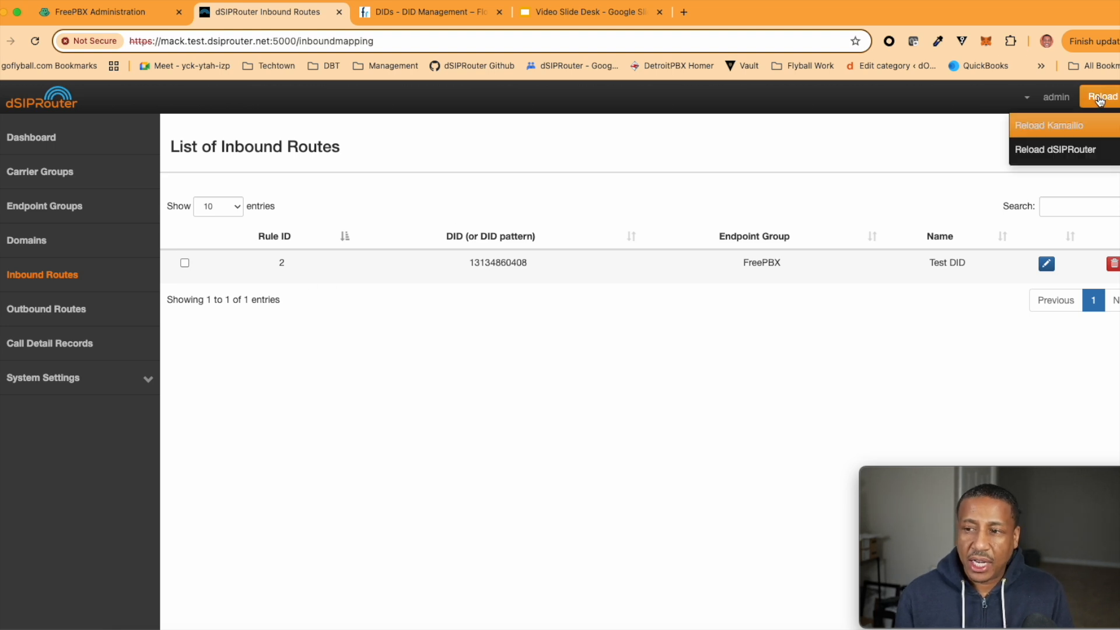
pyautogui.click(1088, 123)
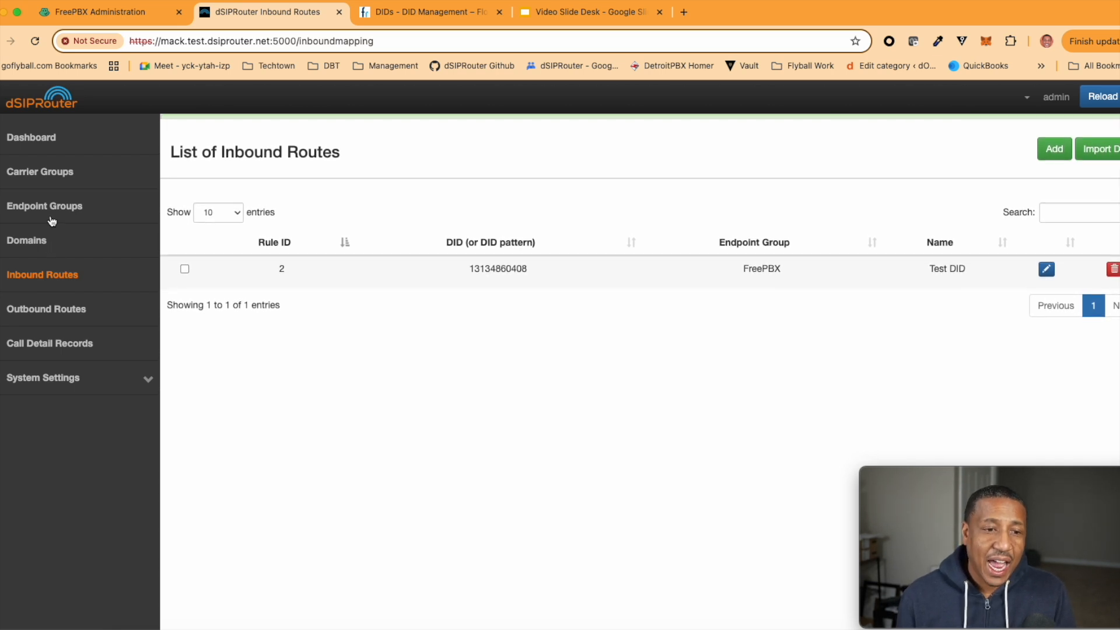
pyautogui.click(58, 176)
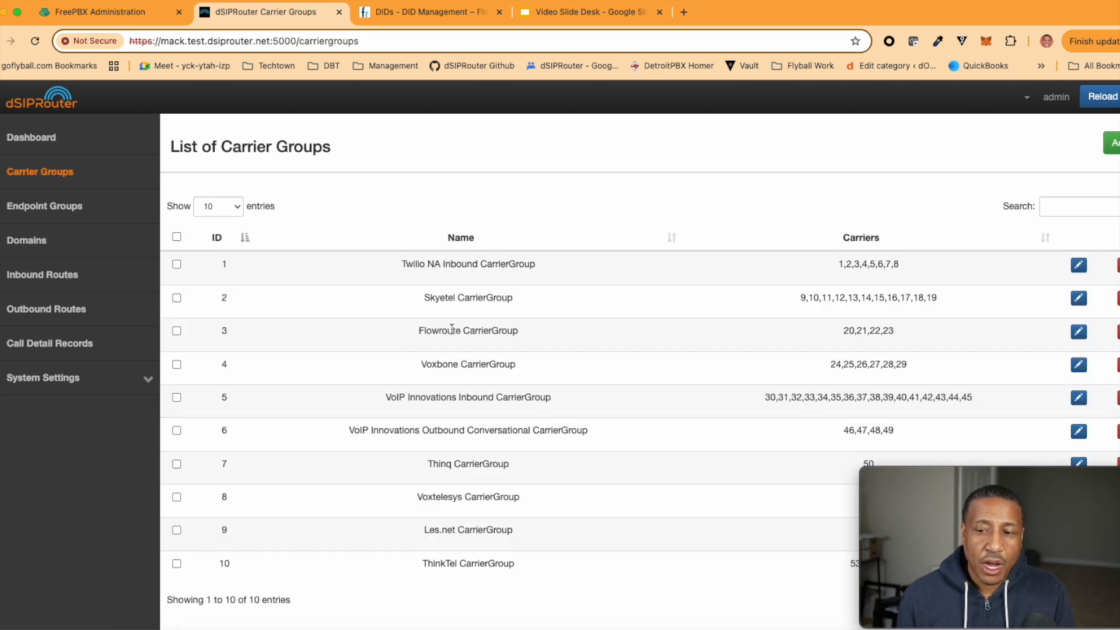
pyautogui.click(1078, 332)
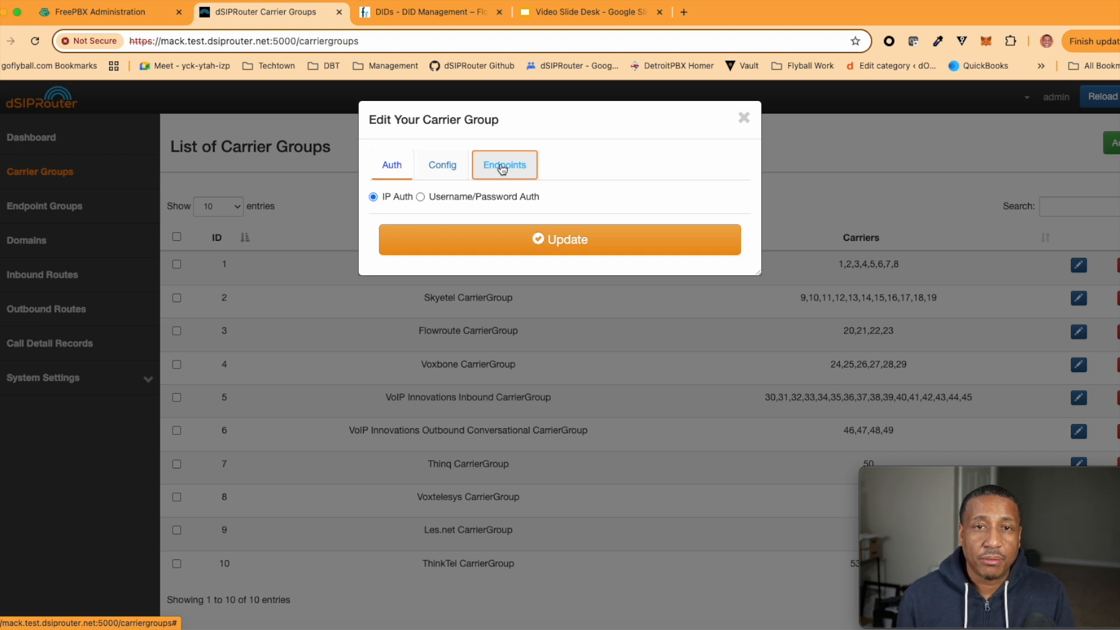
pyautogui.click(503, 168)
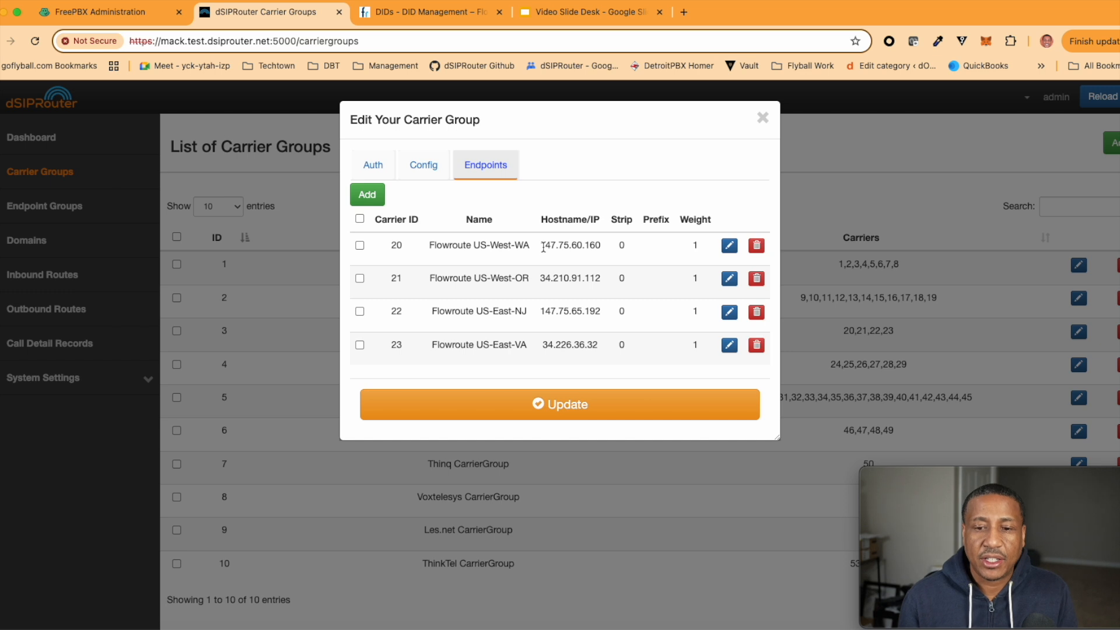
pyautogui.click(763, 120)
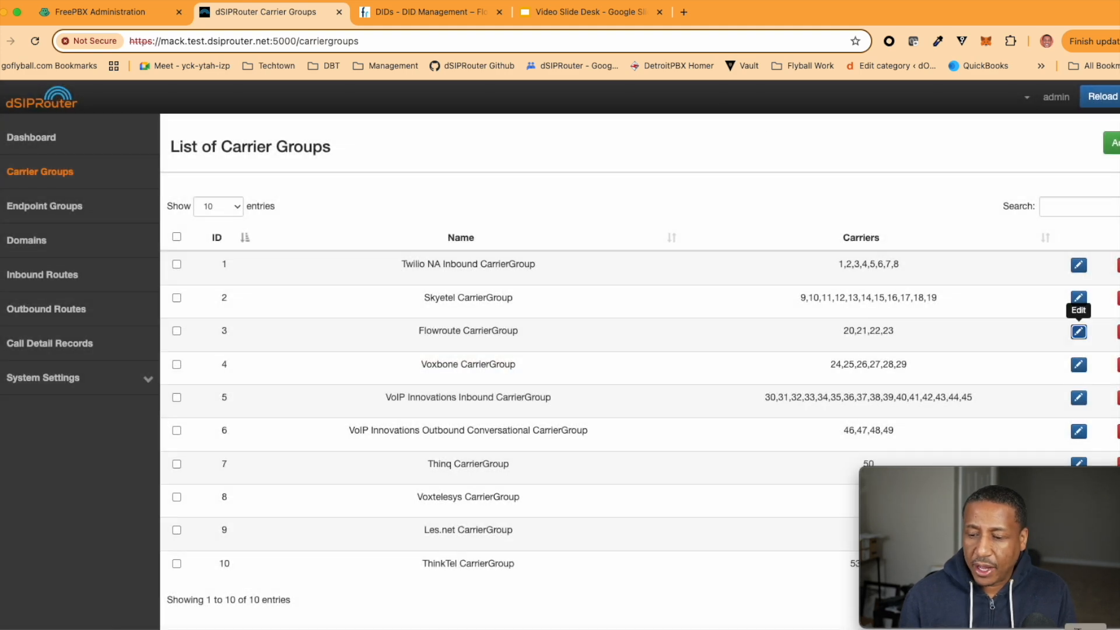
pyautogui.press('super+Tab')
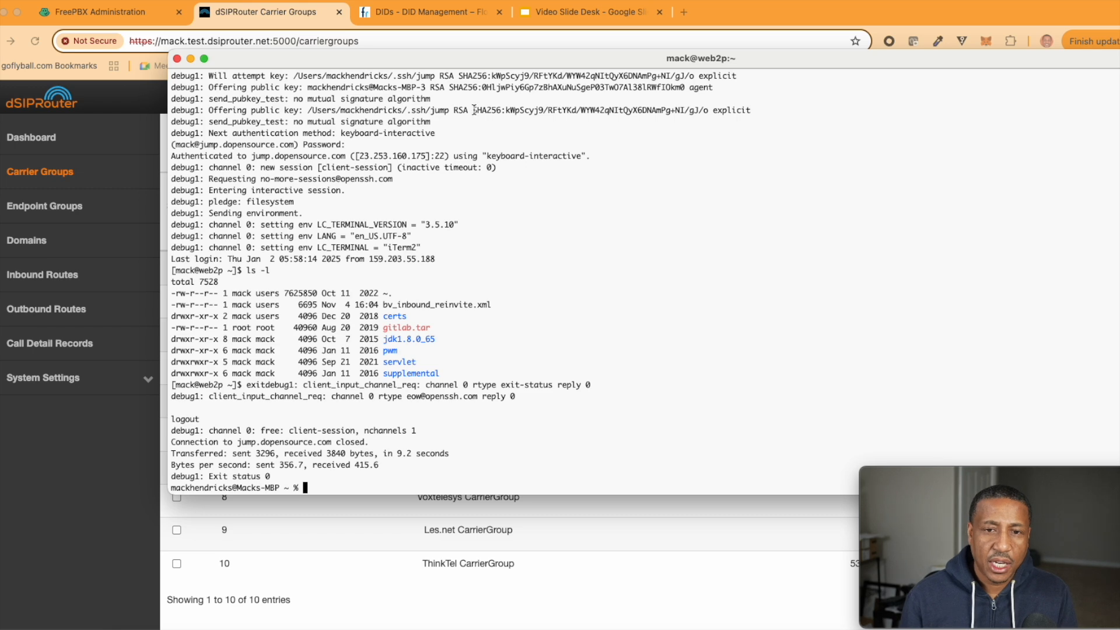
pyautogui.moveTo(509, 63); pyautogui.dragTo(534, 46)
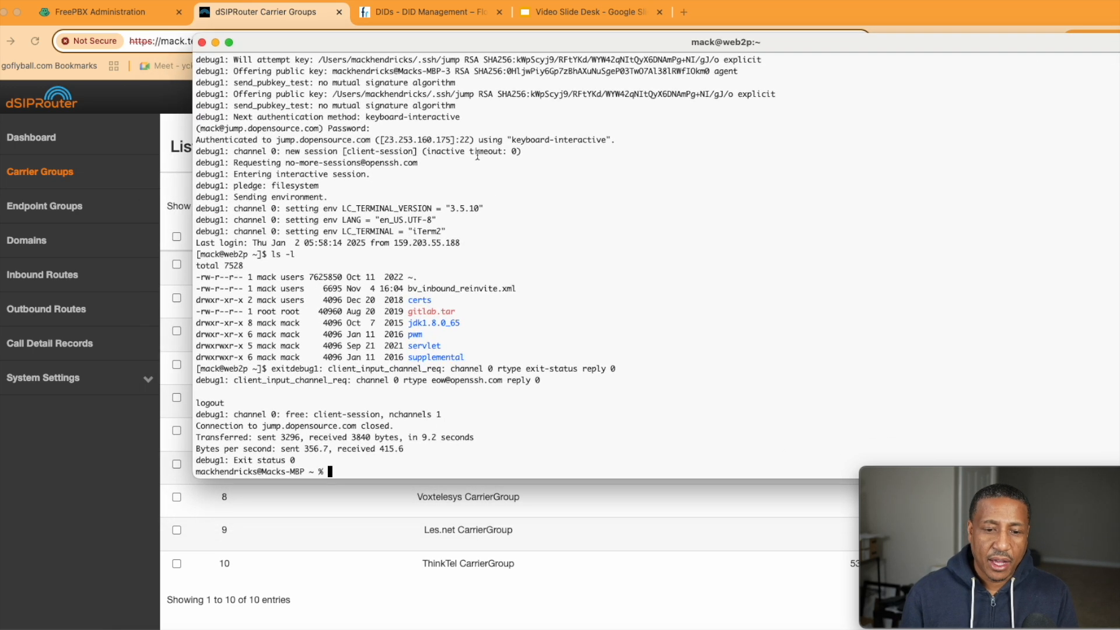
pyautogui.write('clear')
pyautogui.press('Return')
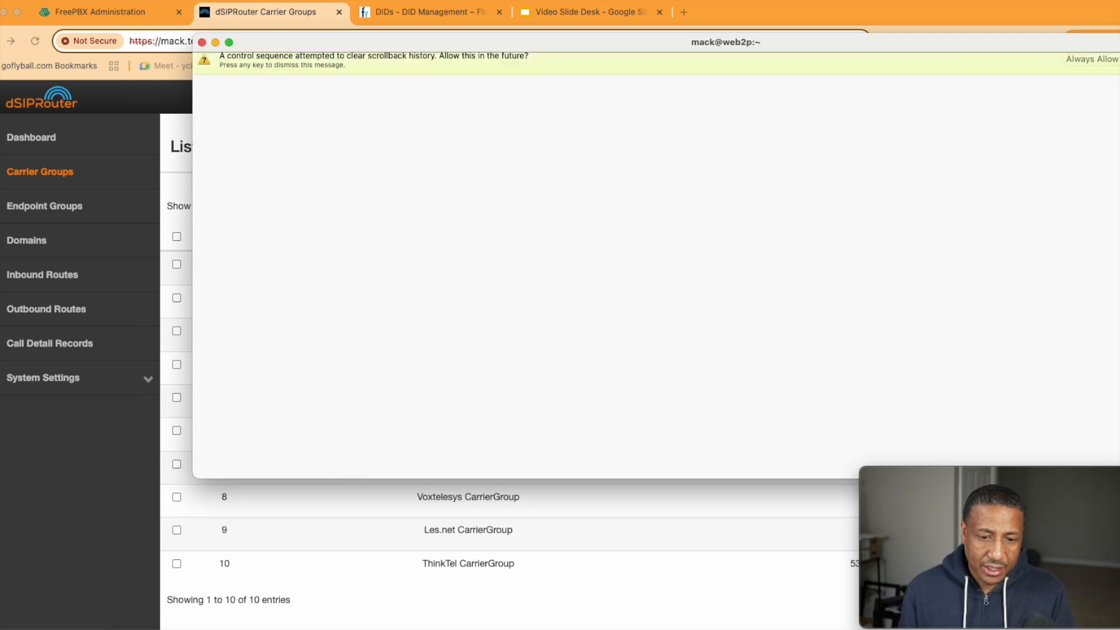
pyautogui.write('jump')
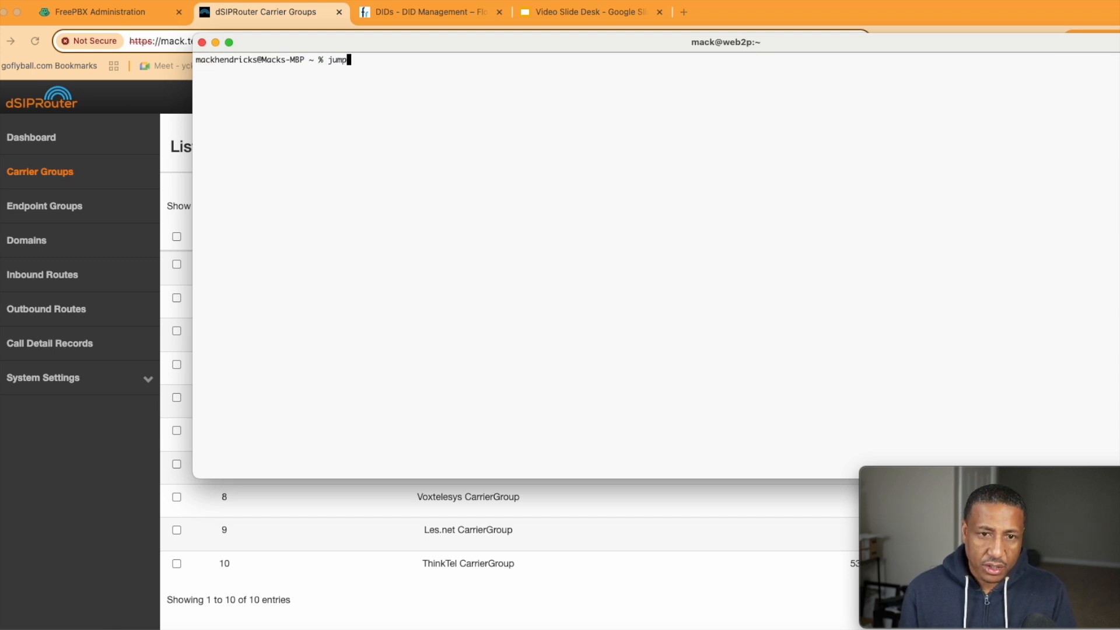
pyautogui.press('BackSpace')
pyautogui.press('BackSpace')
pyautogui.press('BackSpace')
pyautogui.press('BackSpace')
pyautogui.hotkey('ctrl', 'r')
pyautogui.write('jump')
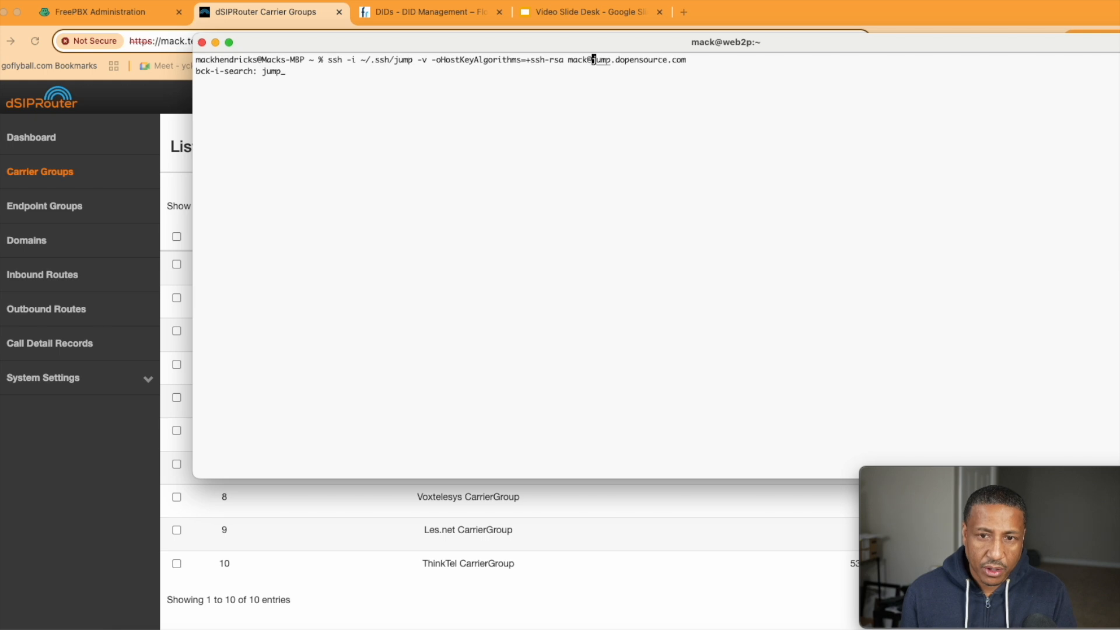
pyautogui.press('Right')
pyautogui.press('Right')
pyautogui.press('Right')
pyautogui.press('Right')
pyautogui.press('Right')
pyautogui.press('Right')
pyautogui.press('Right')
pyautogui.press('Right')
pyautogui.press('Right')
pyautogui.press('Right')
pyautogui.press('Right')
pyautogui.press('Right')
pyautogui.press('Right')
pyautogui.press('Right')
pyautogui.press('Right')
pyautogui.press('Right')
pyautogui.press('Right')
pyautogui.press('Right')
pyautogui.press('Right')
pyautogui.press('Right')
pyautogui.press('BackSpace')
pyautogui.press('BackSpace')
pyautogui.press('BackSpace')
pyautogui.press('BackSpace')
pyautogui.press('BackSpace')
pyautogui.press('BackSpace')
pyautogui.press('BackSpace')
pyautogui.press('BackSpace')
pyautogui.press('BackSpace')
pyautogui.press('BackSpace')
pyautogui.press('BackSpace')
pyautogui.press('BackSpace')
pyautogui.press('BackSpace')
pyautogui.press('BackSpace')
pyautogui.press('BackSpace')
pyautogui.press('BackSpace')
pyautogui.press('BackSpace')
pyautogui.press('BackSpace')
pyautogui.press('BackSpace')
pyautogui.press('BackSpace')
pyautogui.press('BackSpace')
pyautogui.press('BackSpace')
pyautogui.press('BackSpace')
pyautogui.press('BackSpace')
pyautogui.press('BackSpace')
pyautogui.write('root@')
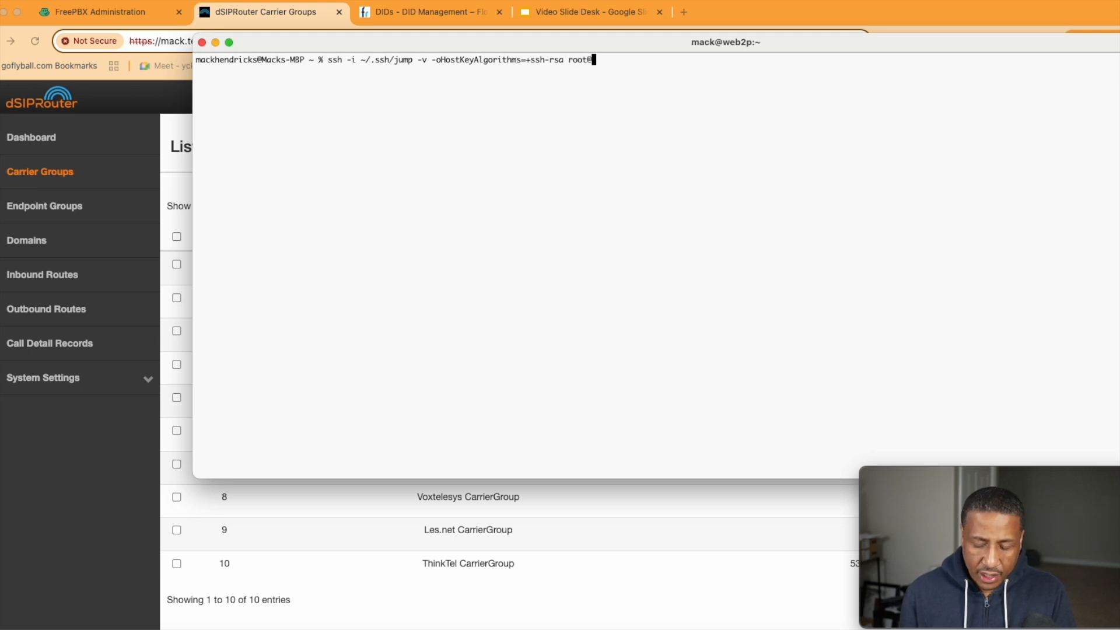
pyautogui.write('mack.test.dsiprouter.net')
pyautogui.press('Return')
pyautogui.write('yes')
pyautogui.press('Return')
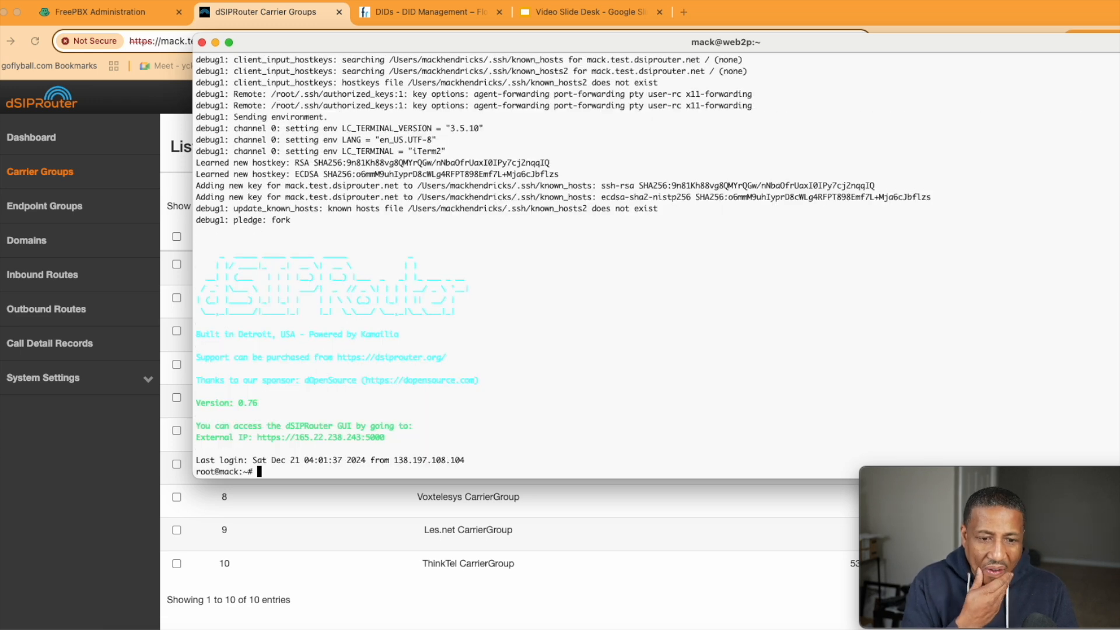
# Resize the terminal window and run sngrep on the server
pyautogui.press('Return')
pyautogui.press('Return')
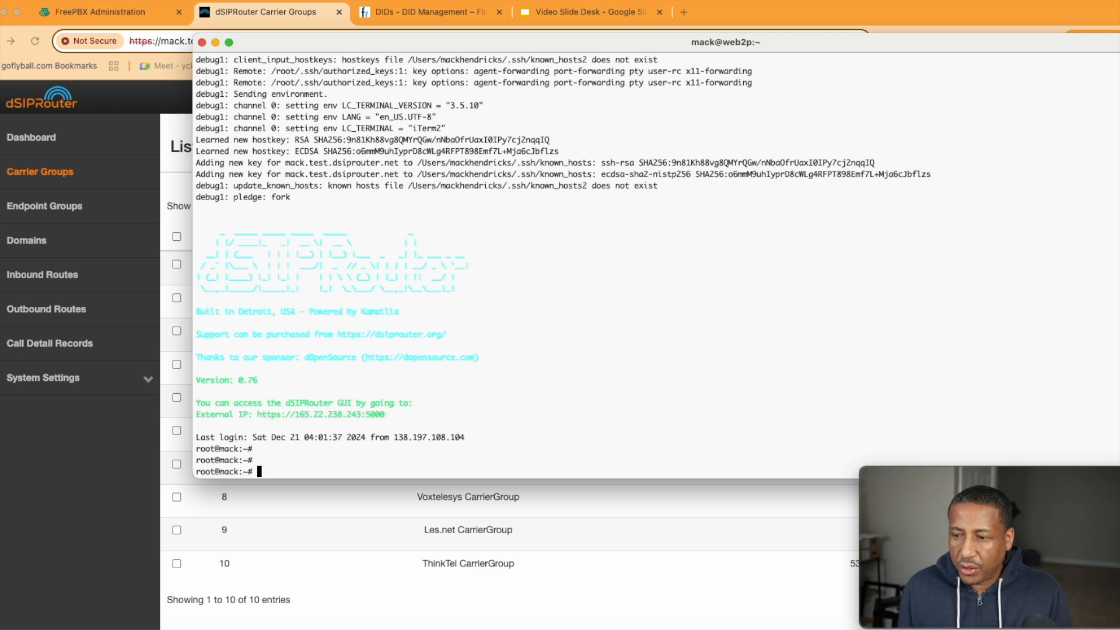
pyautogui.moveTo(1119, 478); pyautogui.dragTo(876, 456)
pyautogui.press('Return')
pyautogui.press('Return')
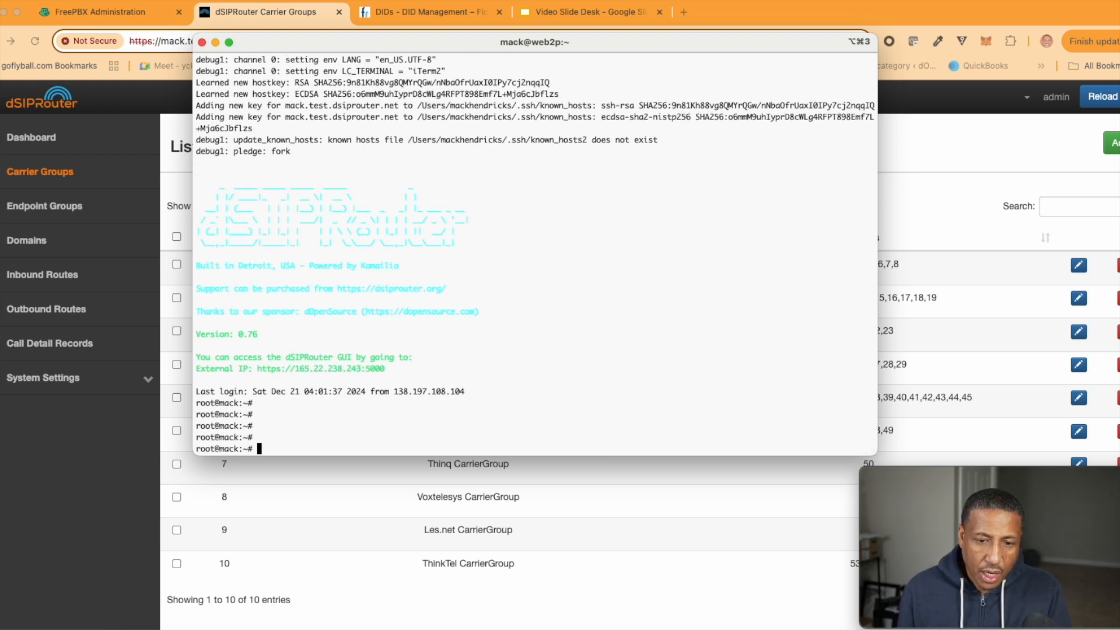
pyautogui.write('sng')
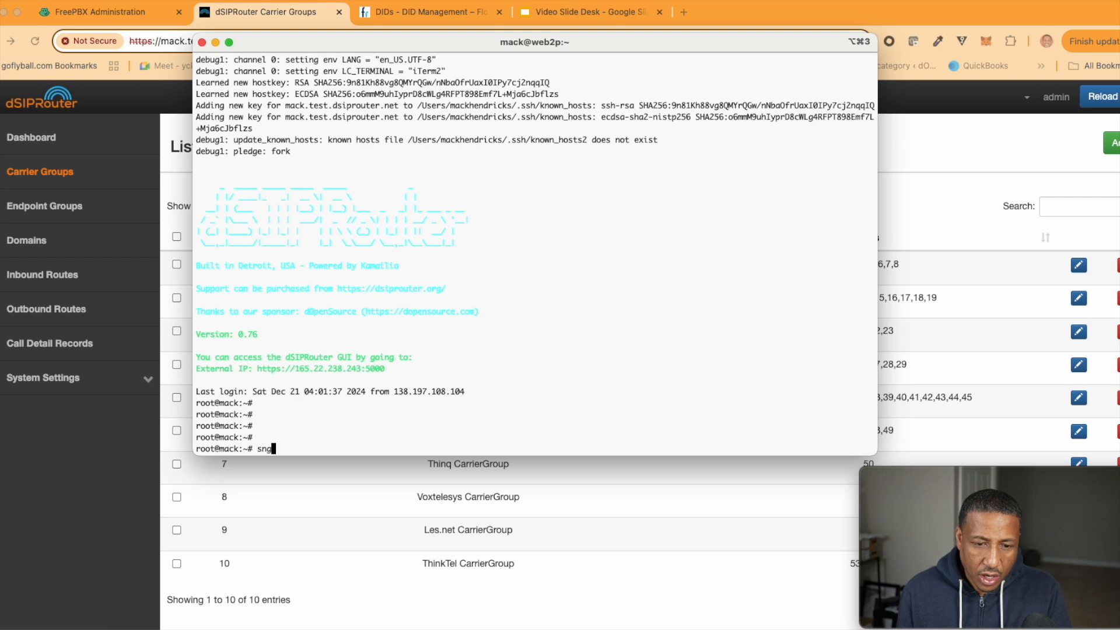
pyautogui.write('ep')
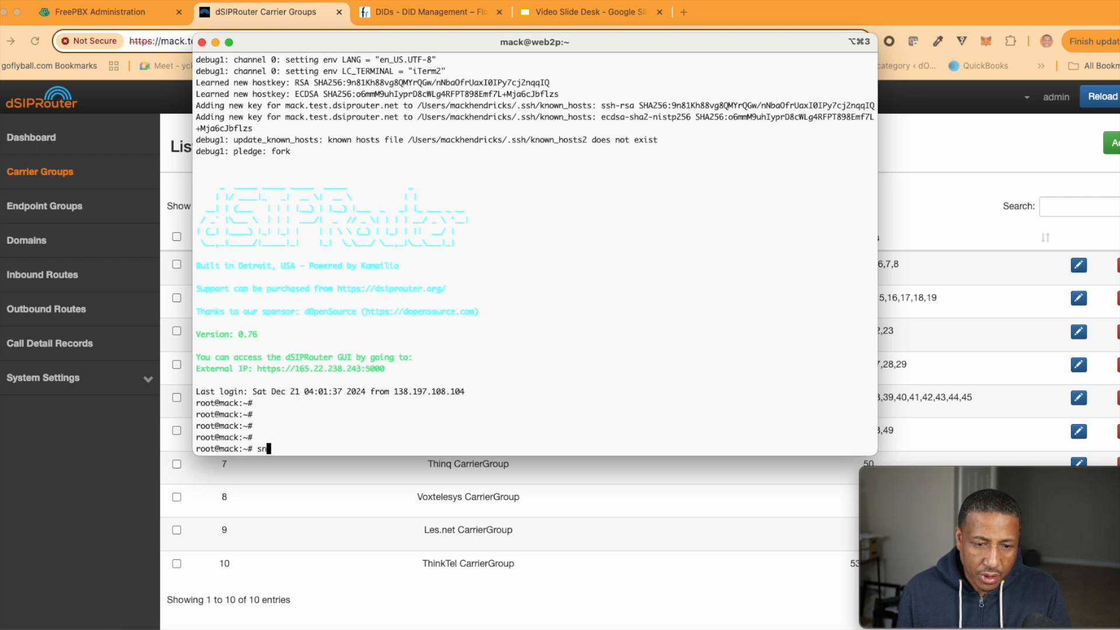
pyautogui.press('BackSpace')
pyautogui.press('BackSpace')
pyautogui.write('rep')
pyautogui.press('Return')
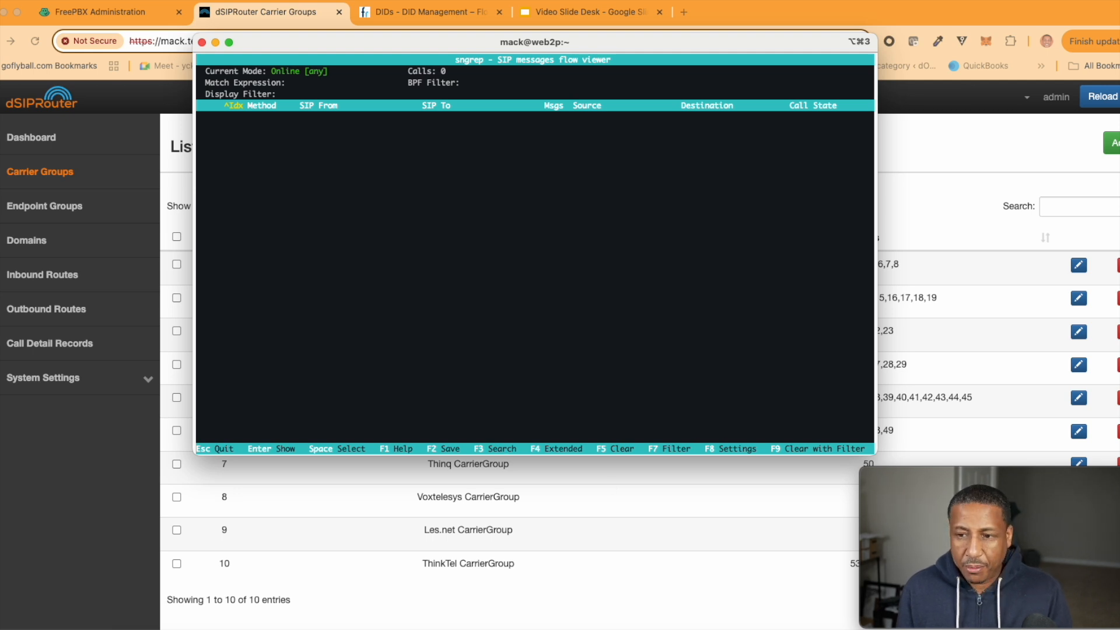
# Show dSIPRouter's Inbound Routes list in the browser alongside the sngrep terminal
pyautogui.scroll(-1, 941, 248)
pyautogui.click(927, 210)
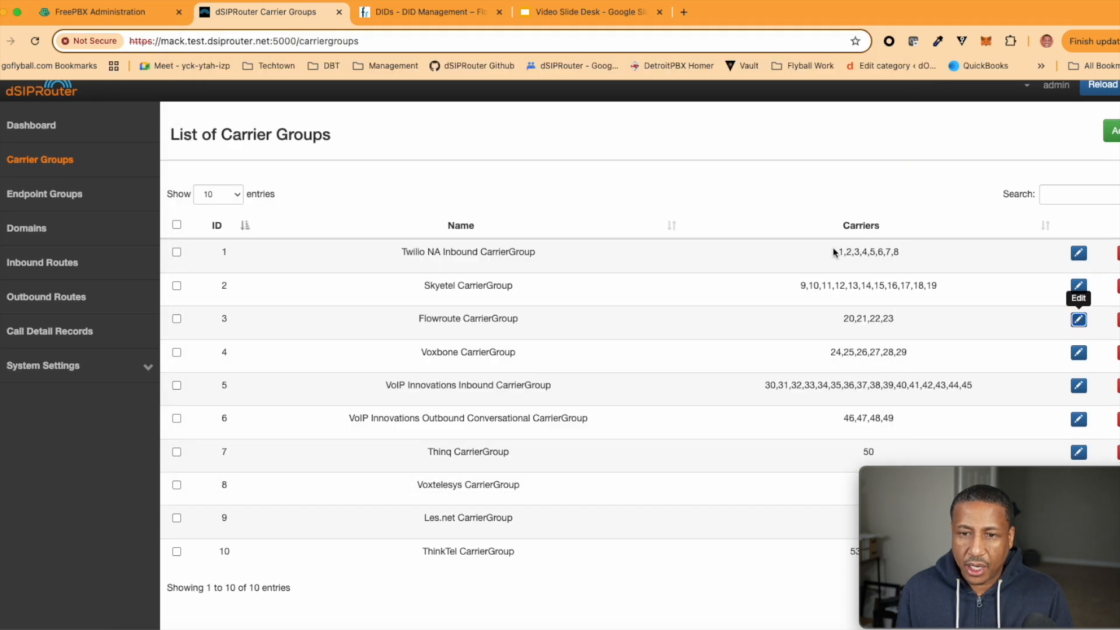
pyautogui.scroll(1, 49, 202)
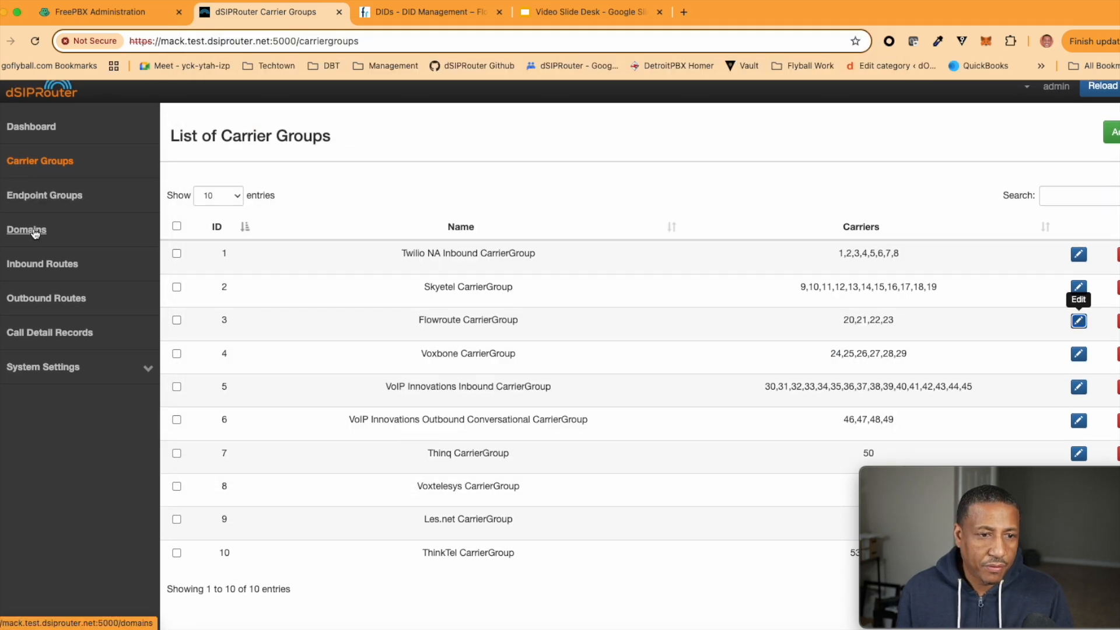
pyautogui.click(37, 263)
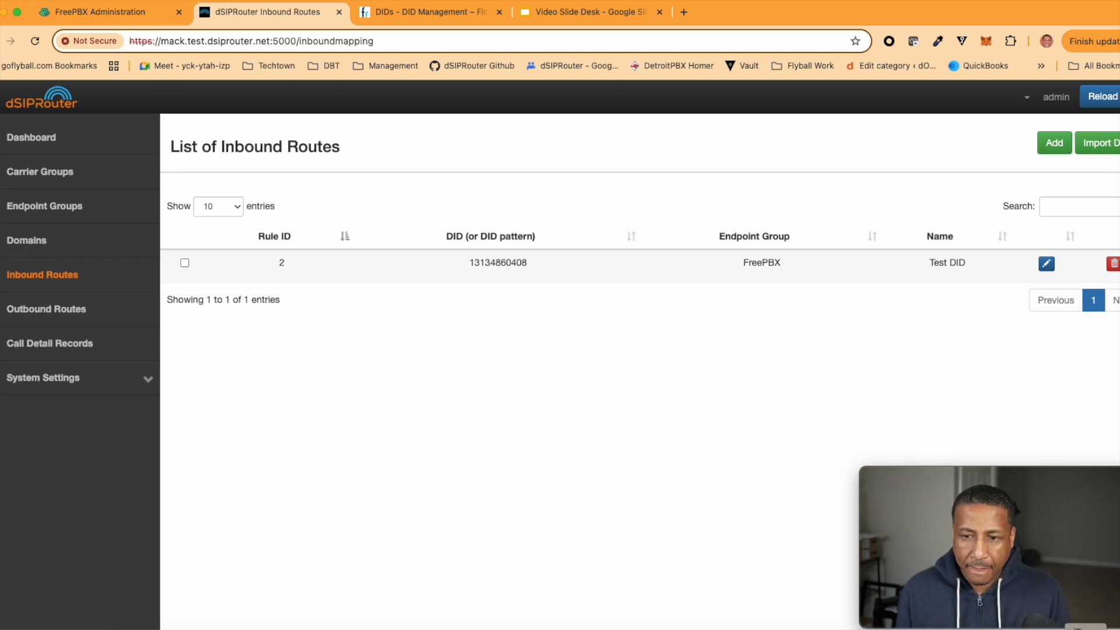
pyautogui.click(1085, 629)
pyautogui.moveTo(407, 41); pyautogui.dragTo(386, 291)
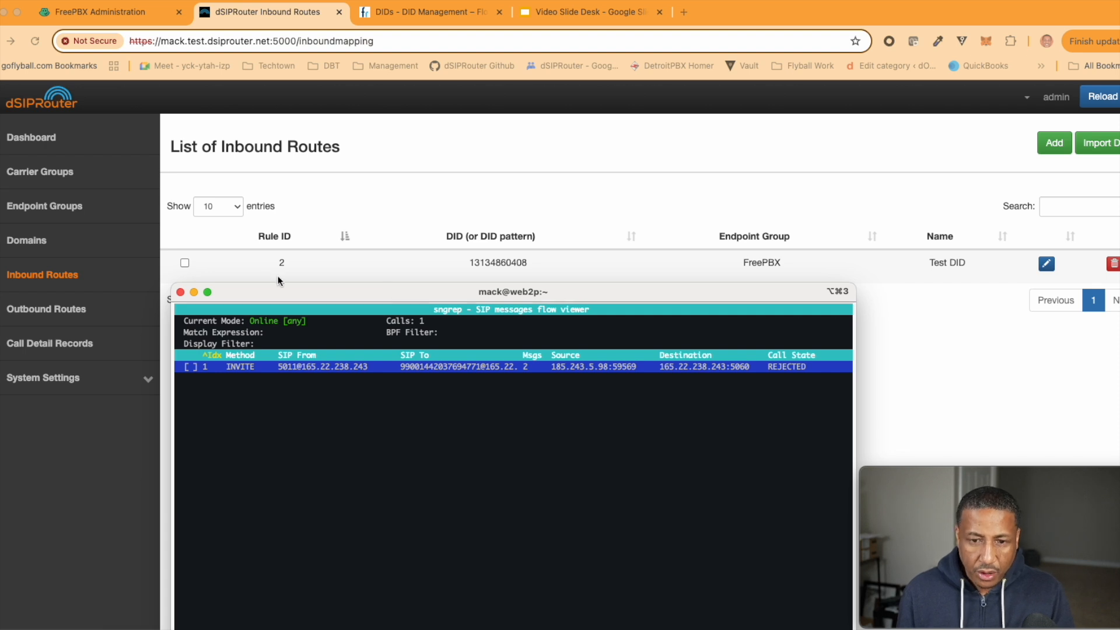
pyautogui.moveTo(296, 291); pyautogui.dragTo(320, 165)
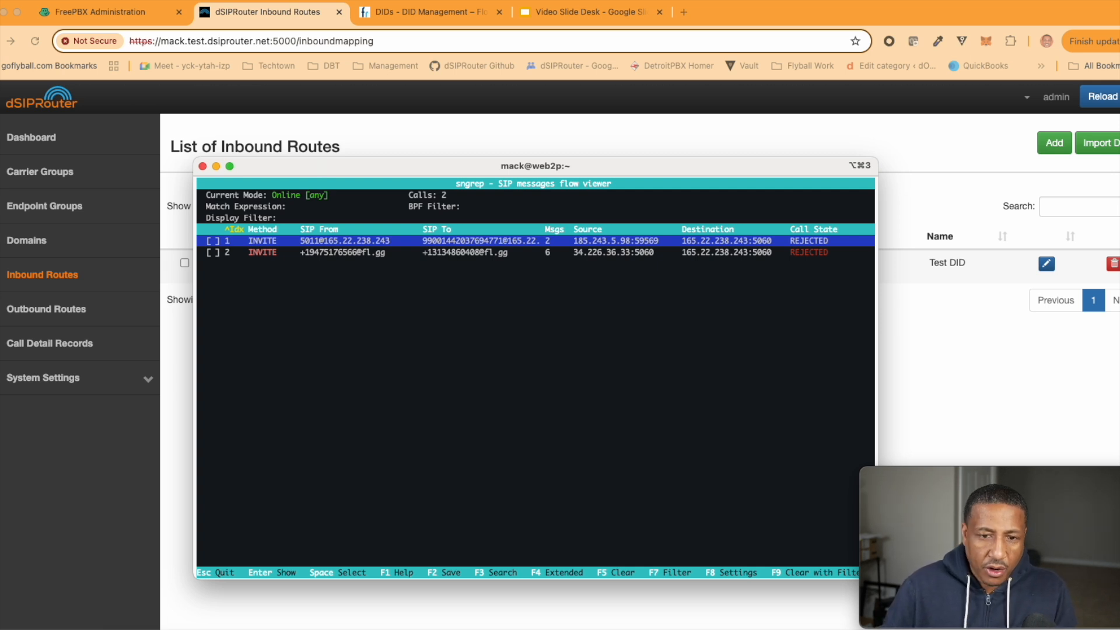
# Open call 2's flow, compare INVITE and 407, selecting 165.22.238.243 and 34.226.36.33
pyautogui.press('Down')
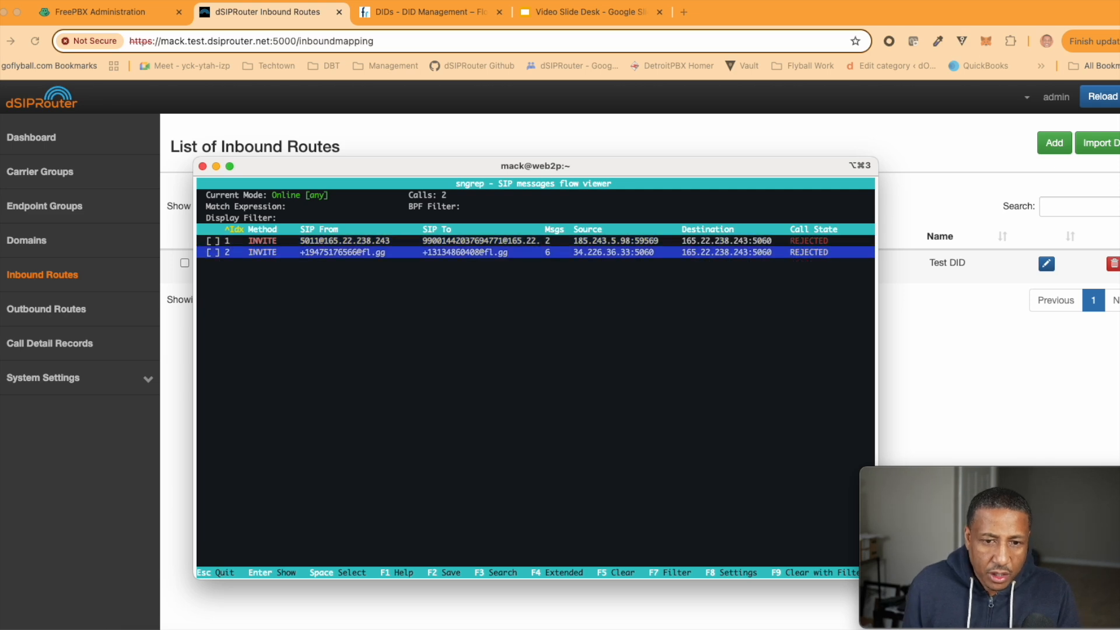
pyautogui.press('Return')
pyautogui.press('Up')
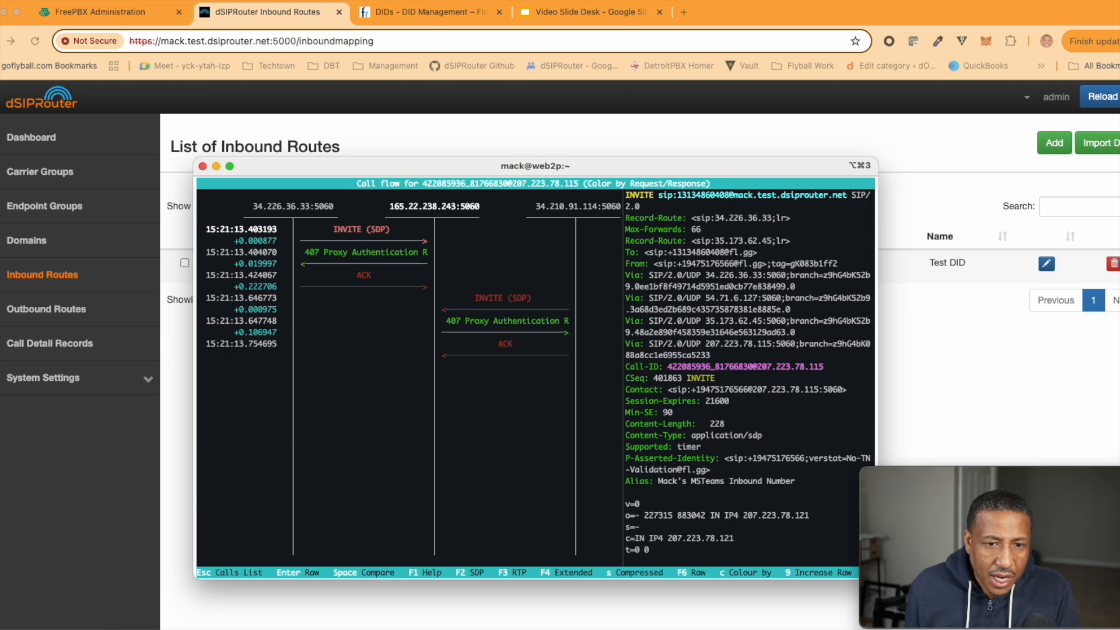
pyautogui.press('Down')
pyautogui.press('Up')
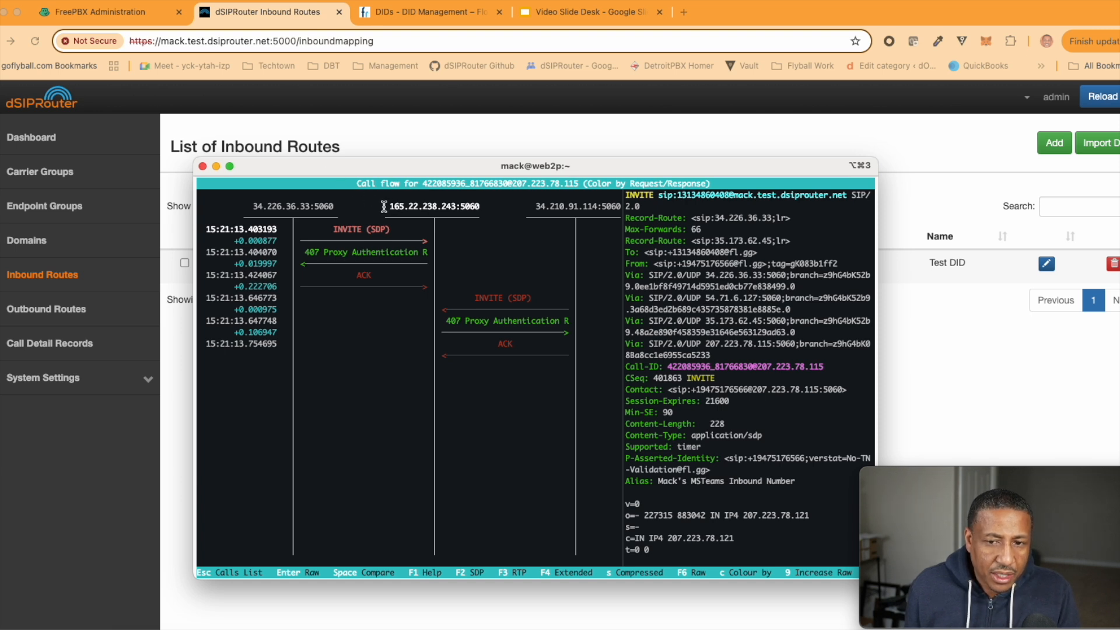
pyautogui.moveTo(384, 206); pyautogui.dragTo(485, 207)
pyautogui.press('Down')
pyautogui.press('Down')
pyautogui.press('Up')
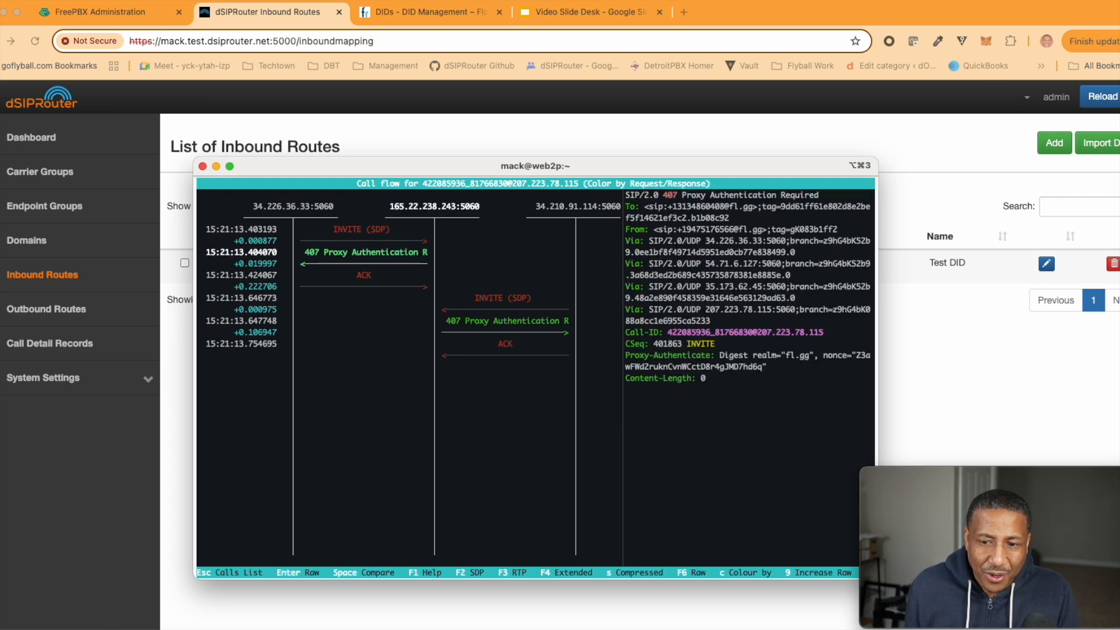
pyautogui.press('Up')
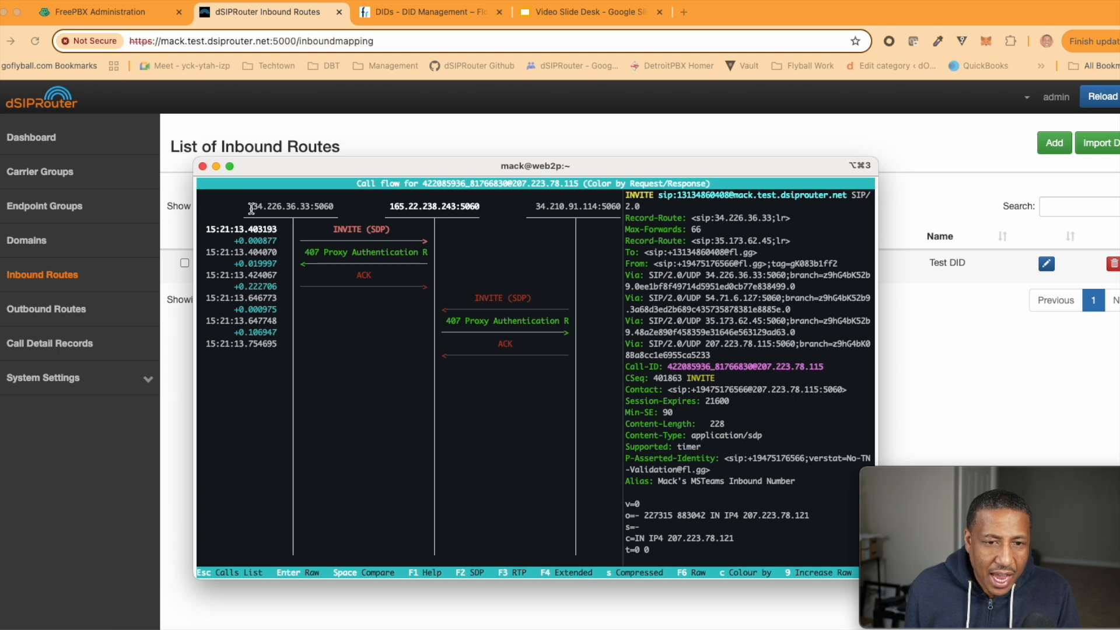
pyautogui.moveTo(249, 207); pyautogui.dragTo(308, 207)
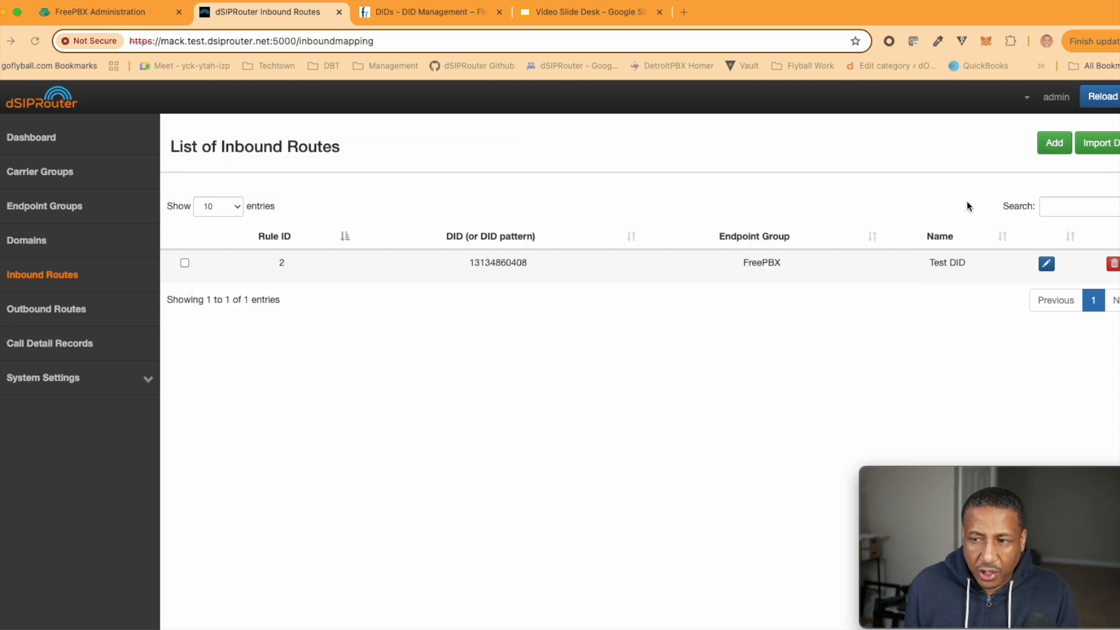
# Add a 'Flowroute POP' endpoint at 34.226.36.33 to Flowroute CarrierGroup
pyautogui.click(966, 205)
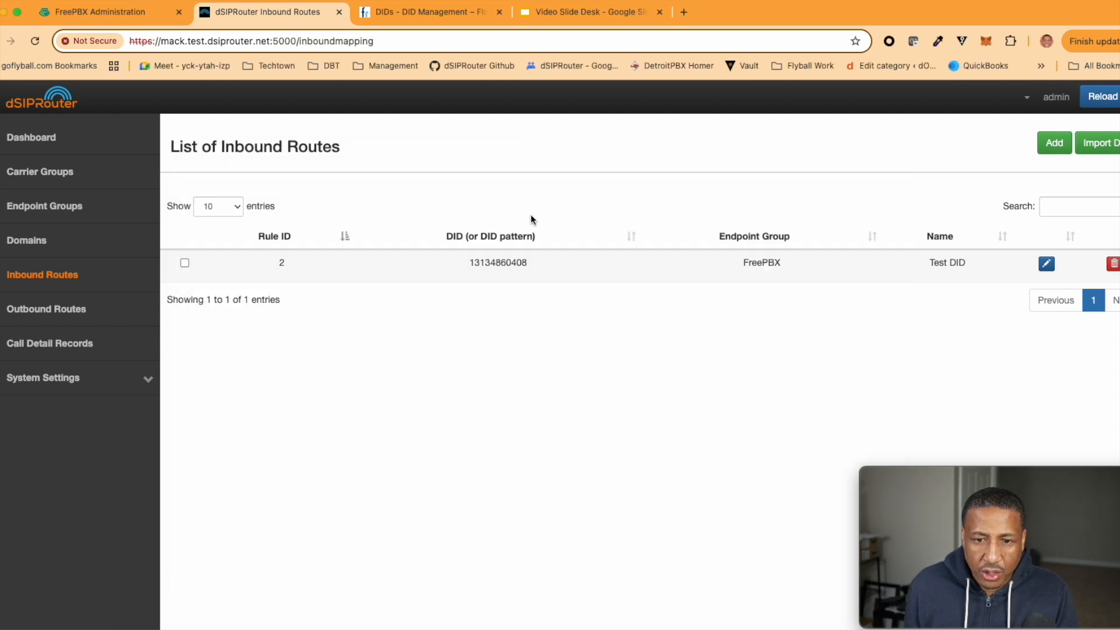
pyautogui.click(44, 170)
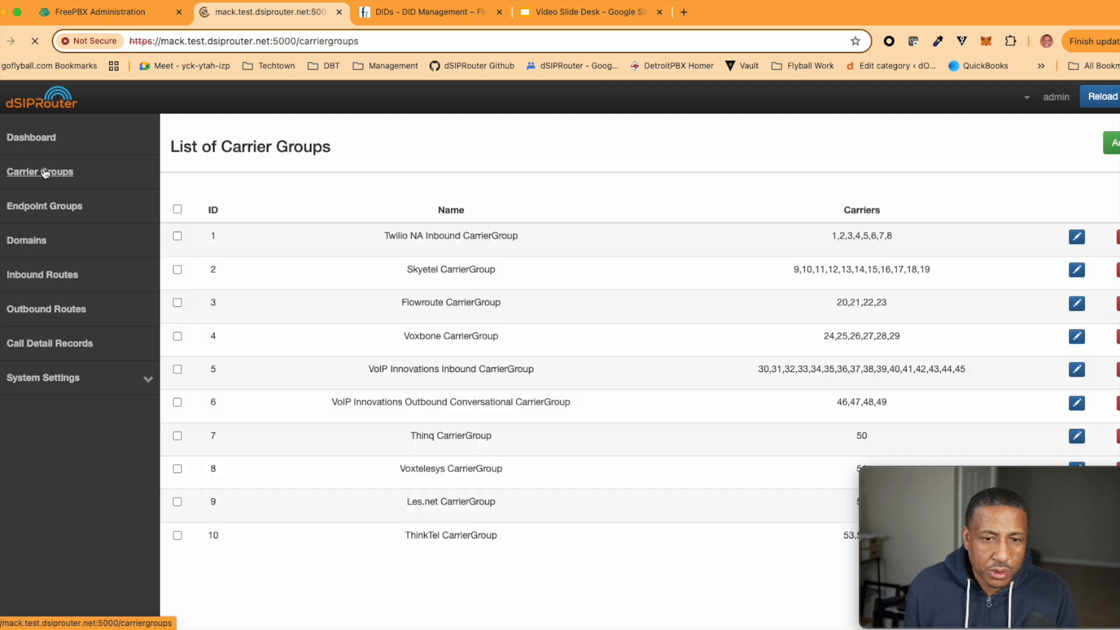
pyautogui.click(1079, 328)
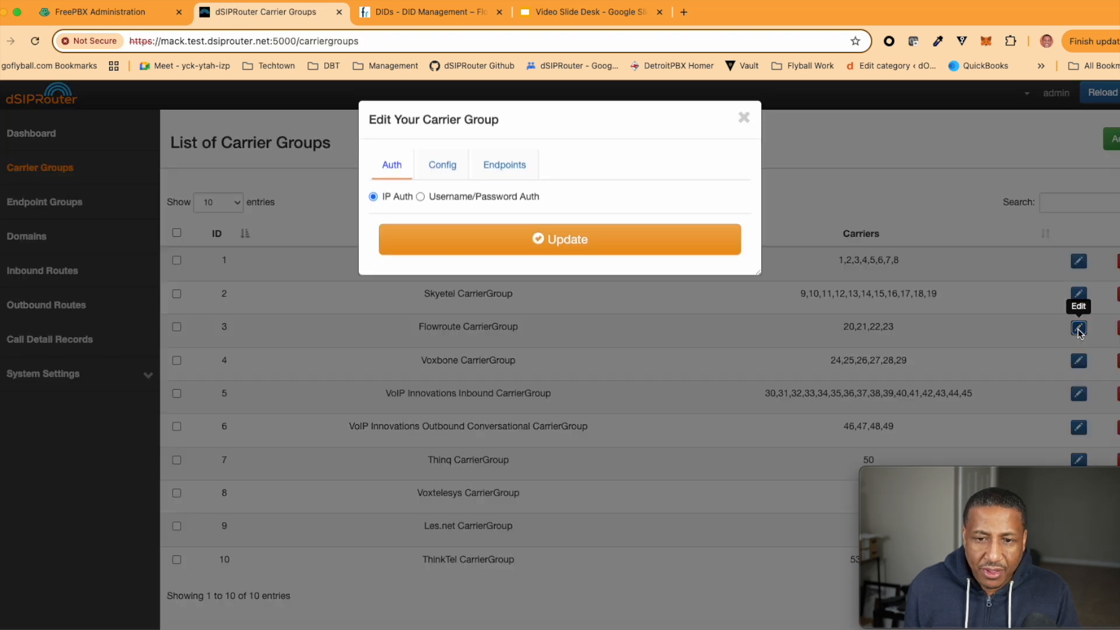
pyautogui.click(475, 172)
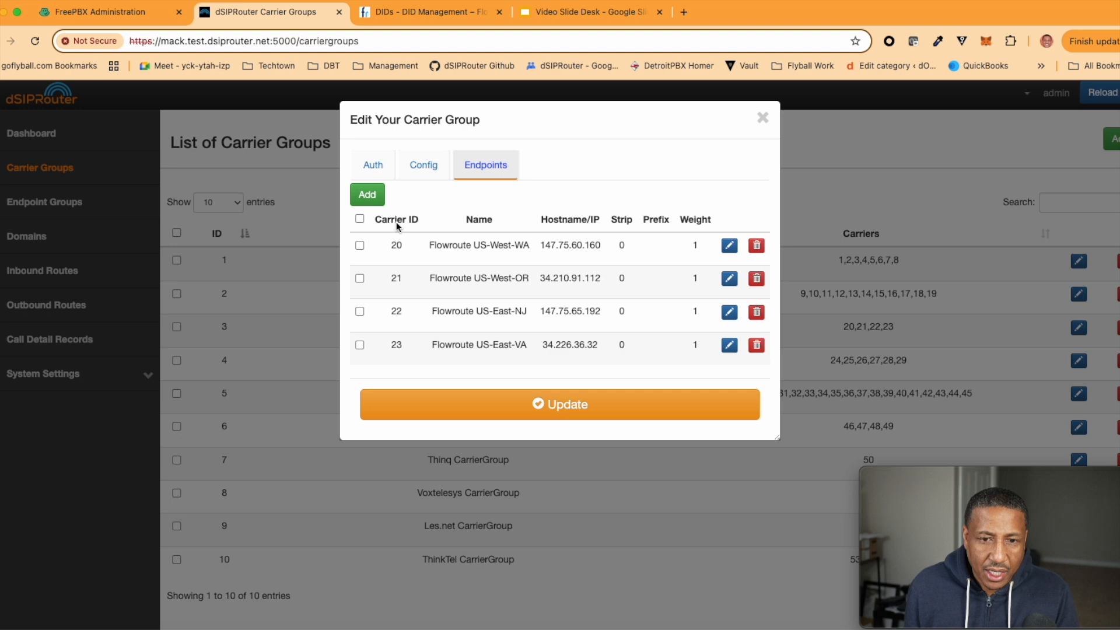
pyautogui.click(367, 194)
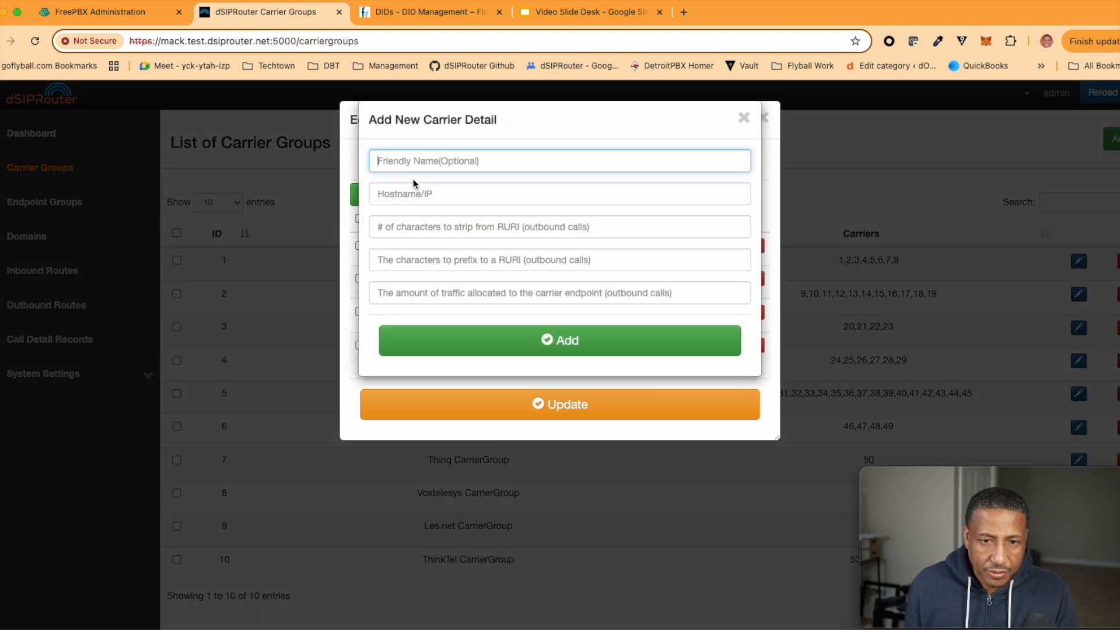
pyautogui.click(410, 196)
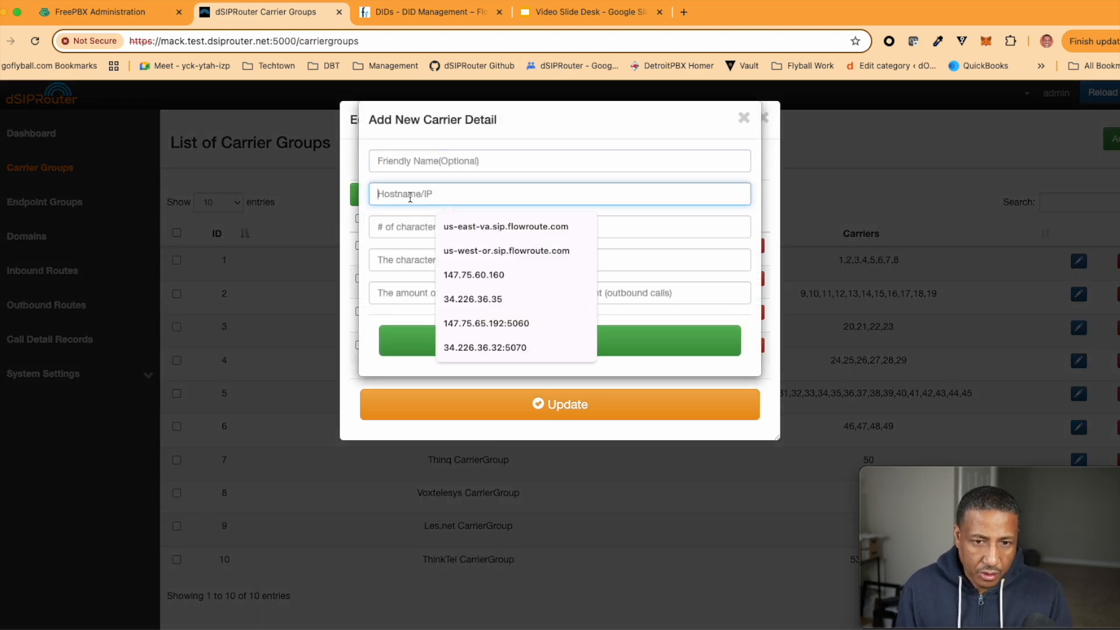
pyautogui.write('34.226.36.33')
pyautogui.click(403, 161)
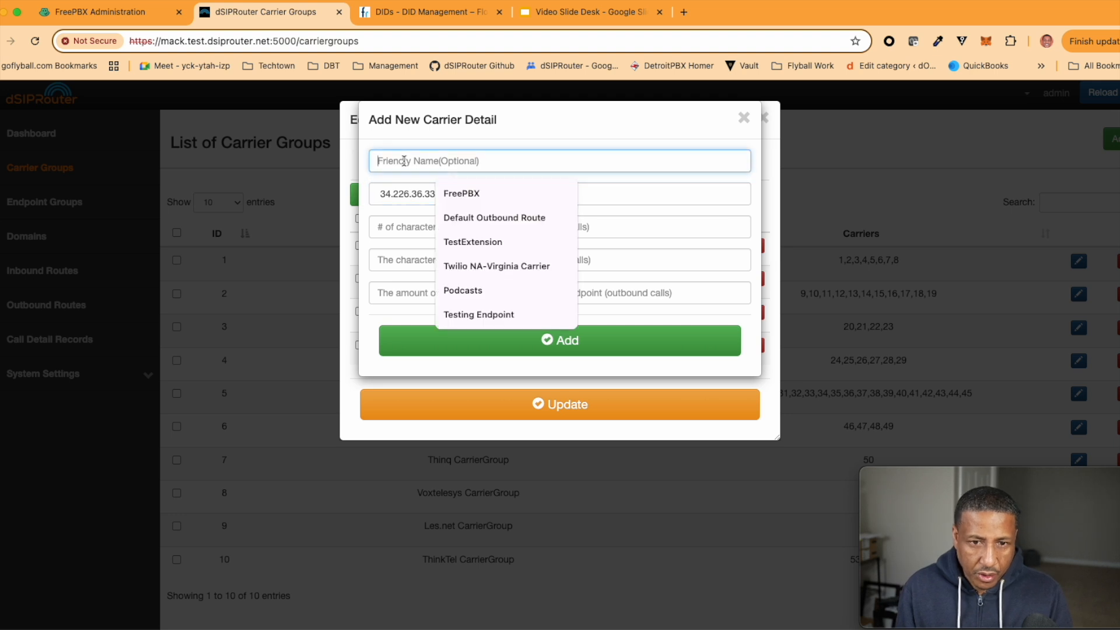
pyautogui.write('Flowroute POP')
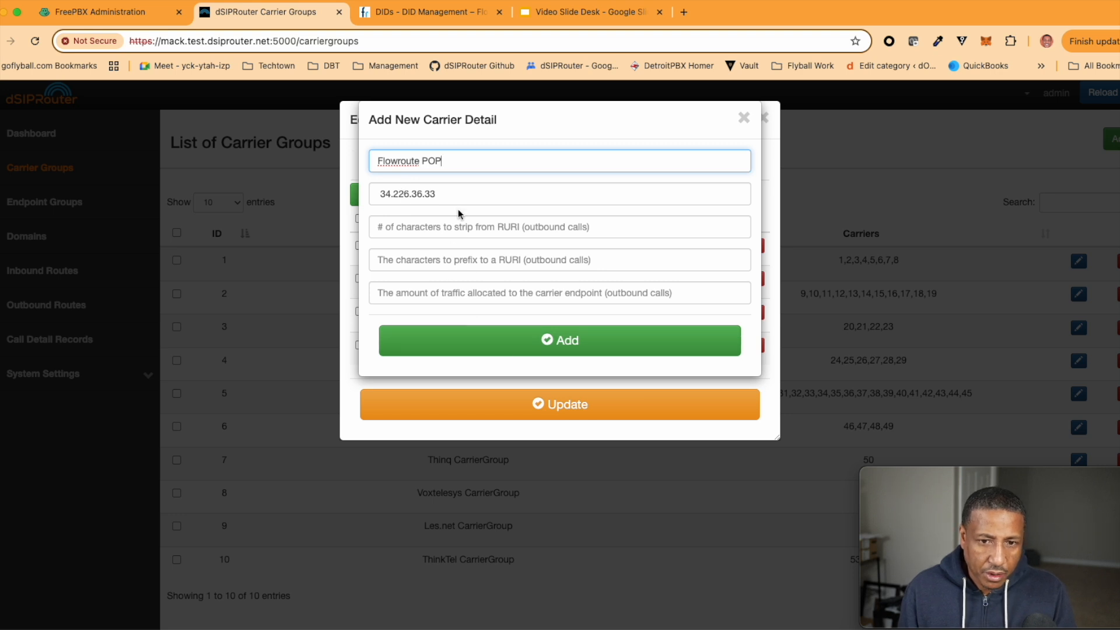
pyautogui.click(513, 347)
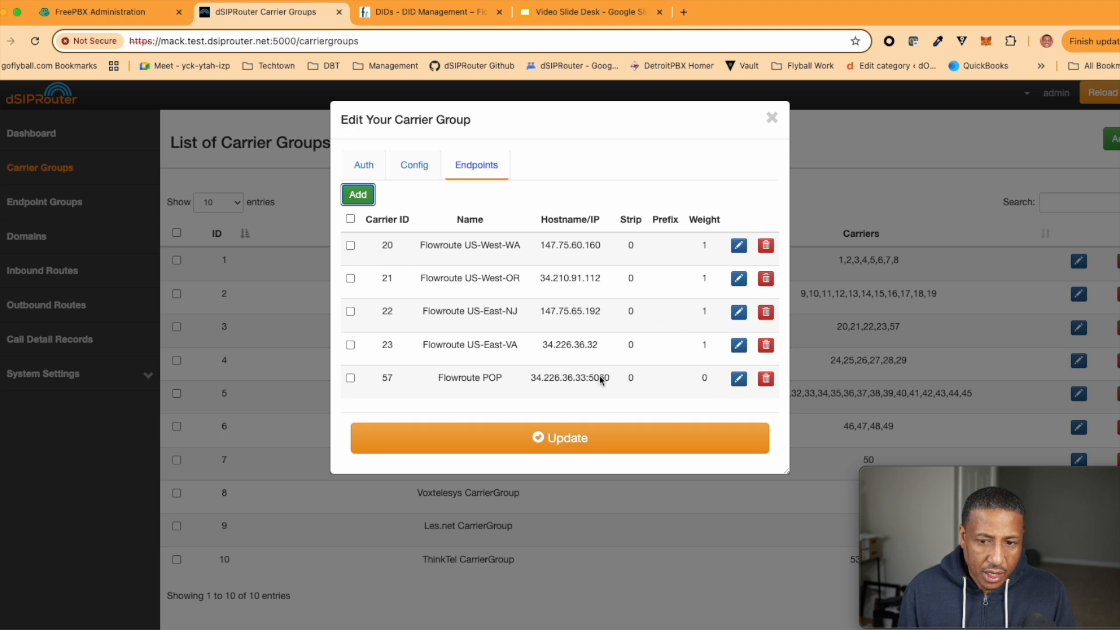
# Add a second Flowroute POP endpoint at 34.210.91.114 and update the carrier group
pyautogui.click(356, 196)
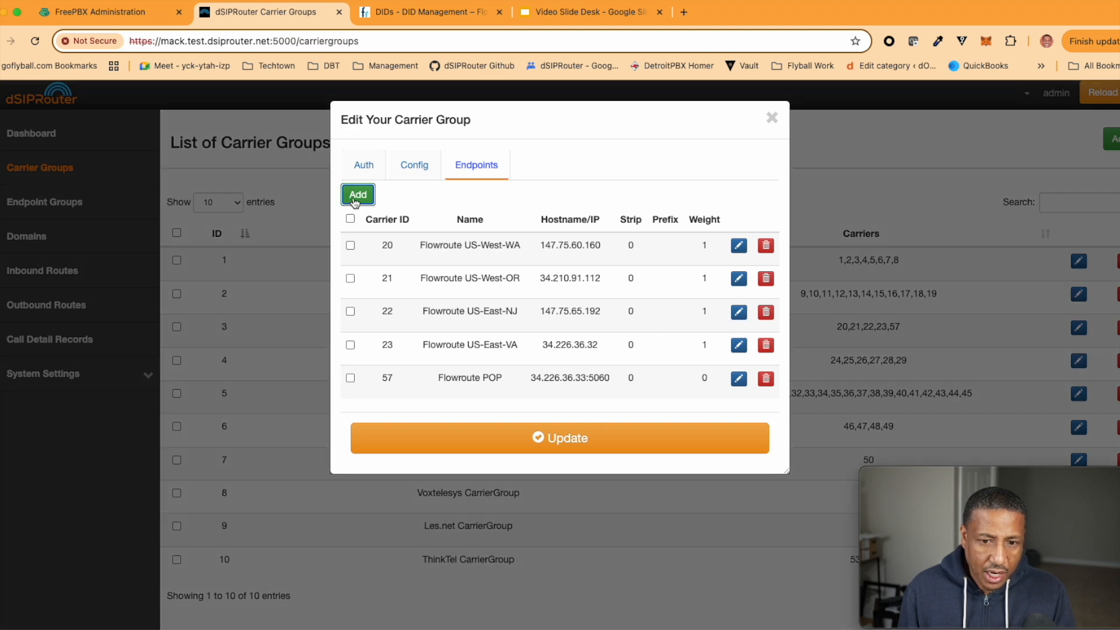
pyautogui.write('low')
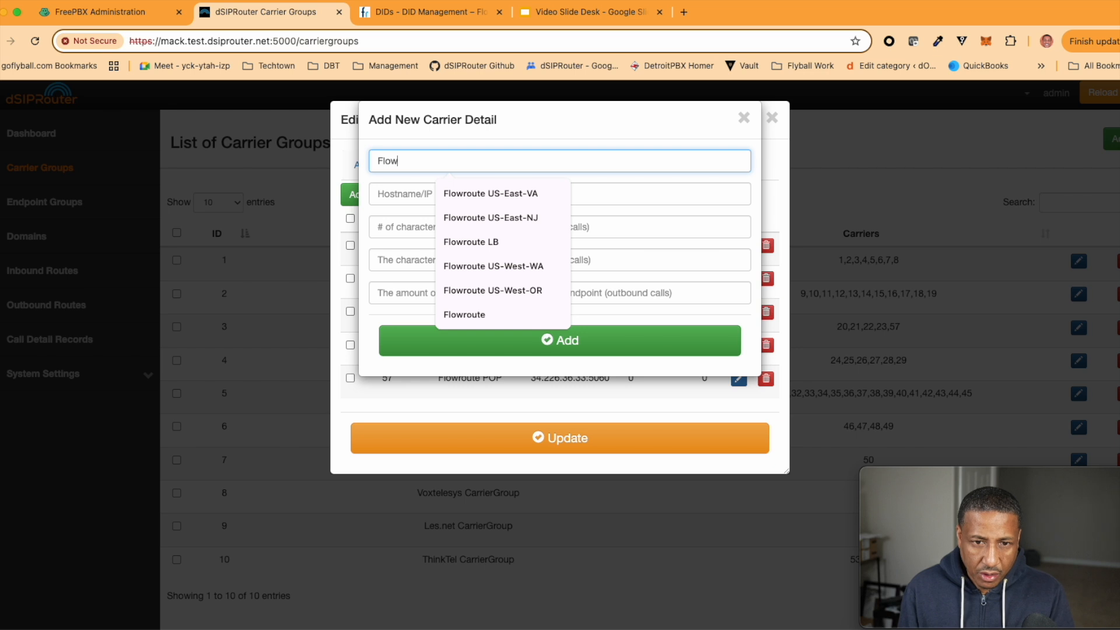
pyautogui.write('route')
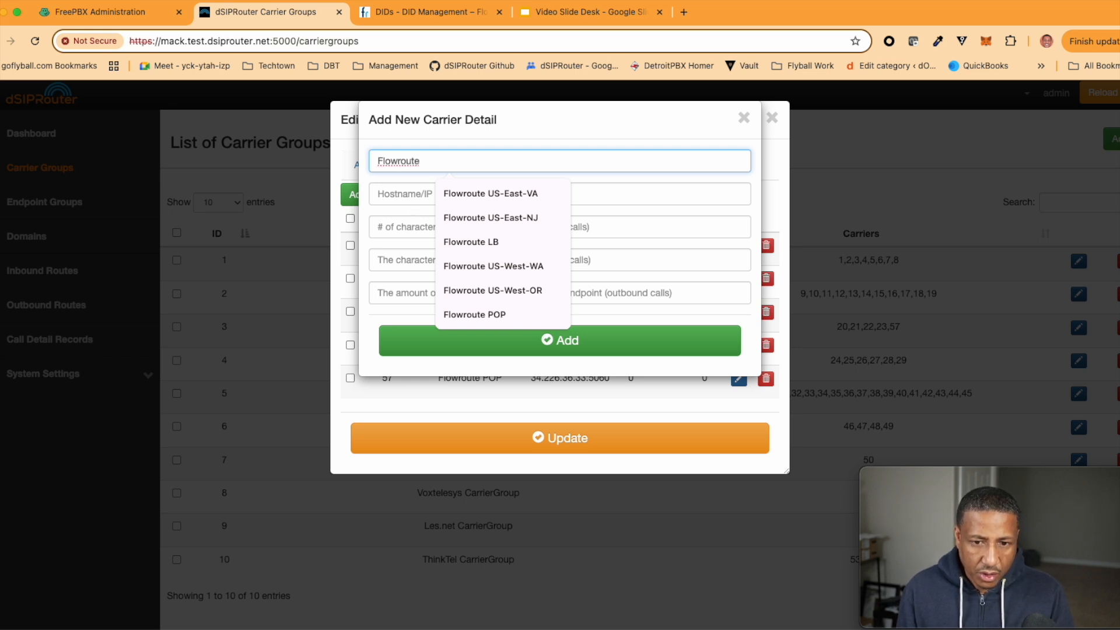
pyautogui.click(475, 314)
pyautogui.click(413, 191)
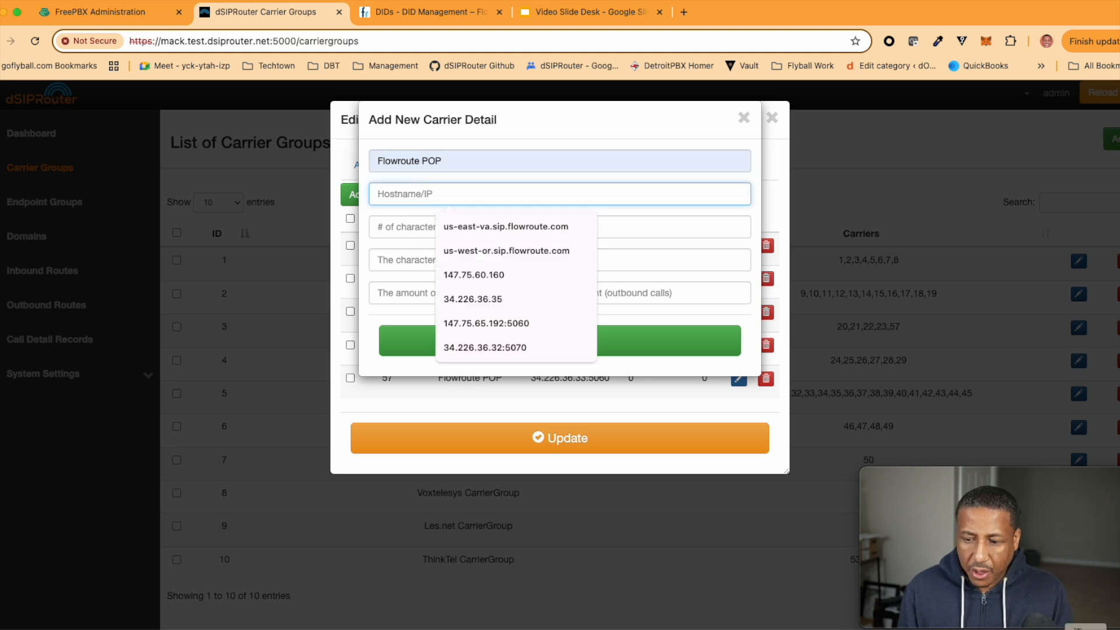
pyautogui.press('super+Tab')
pyautogui.moveTo(536, 207); pyautogui.dragTo(597, 206)
pyautogui.press('super+c')
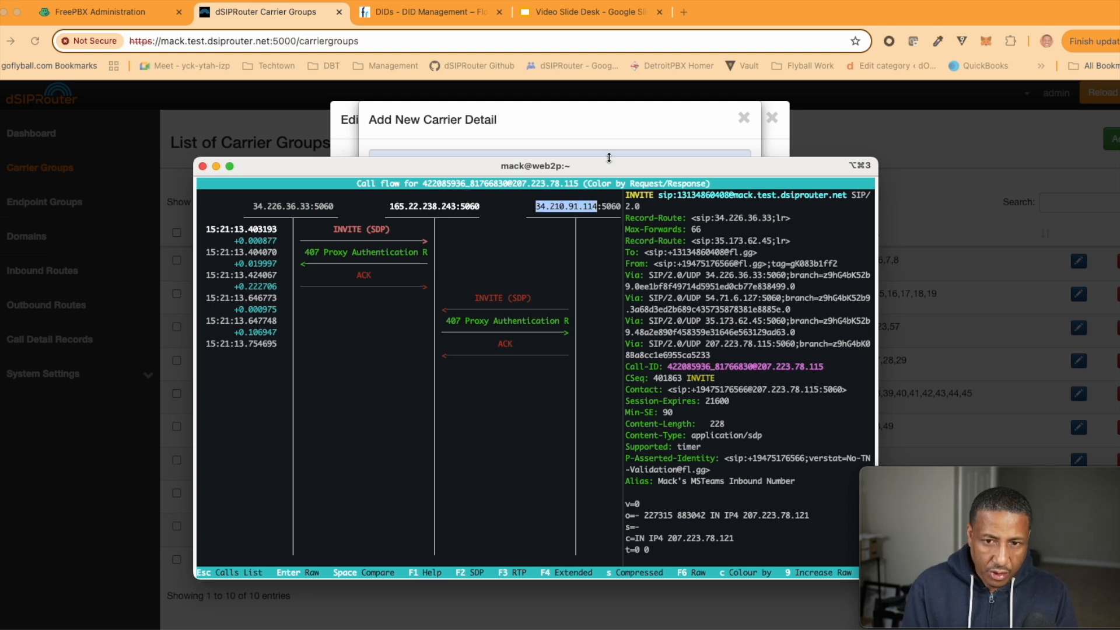
pyautogui.press('super+Tab')
pyautogui.press('super+v')
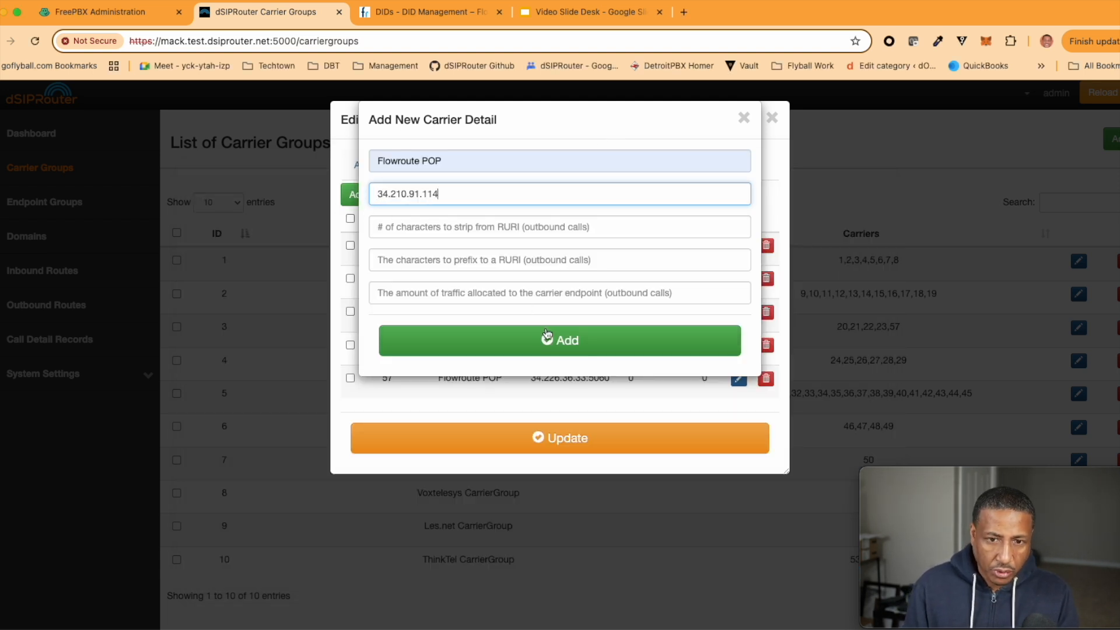
pyautogui.click(540, 340)
pyautogui.click(568, 471)
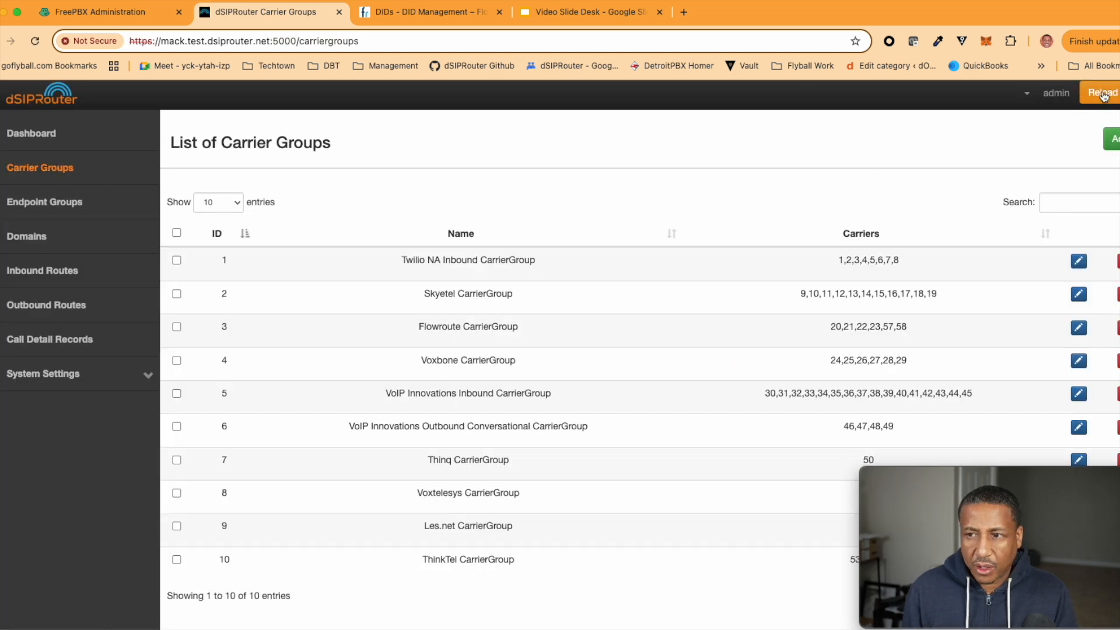
# Reload Kamailio to apply the Flowroute carrier change
pyautogui.click(1103, 97)
pyautogui.click(1055, 119)
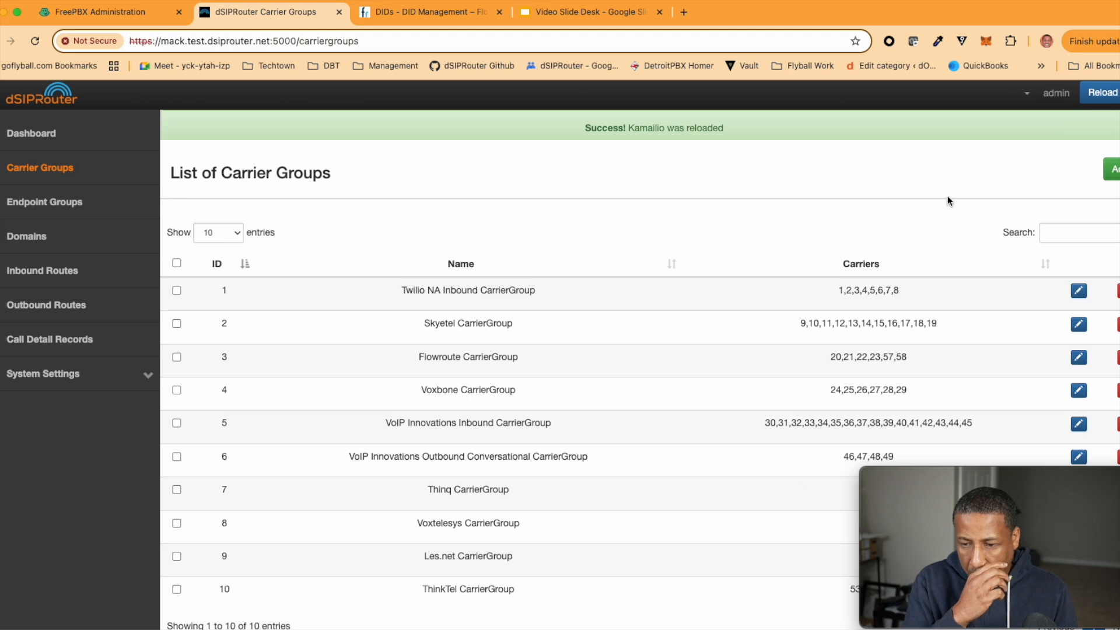
pyautogui.press('super+Tab')
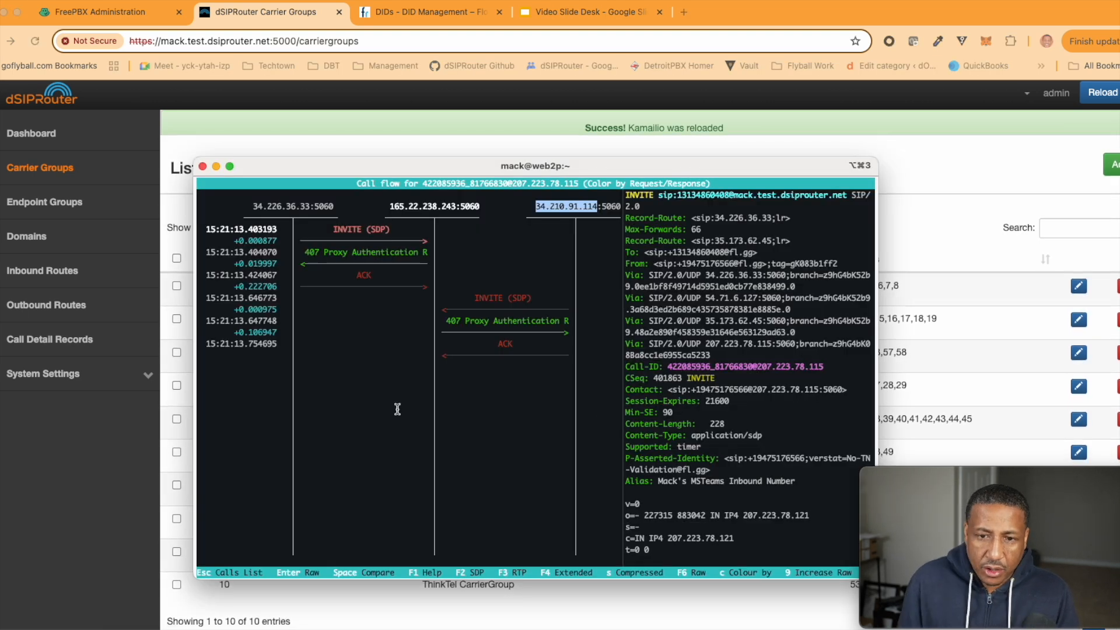
# In sngrep, keep capturing, clear old calls with F5, and open the new call's flow
pyautogui.press('Escape')
pyautogui.press('Escape')
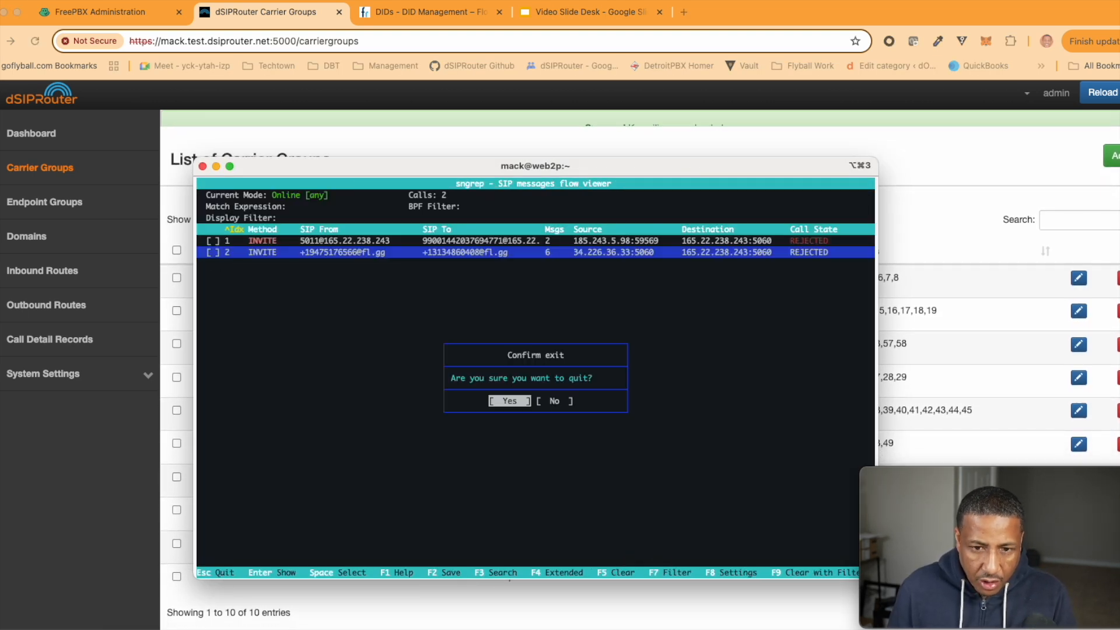
pyautogui.press('Right')
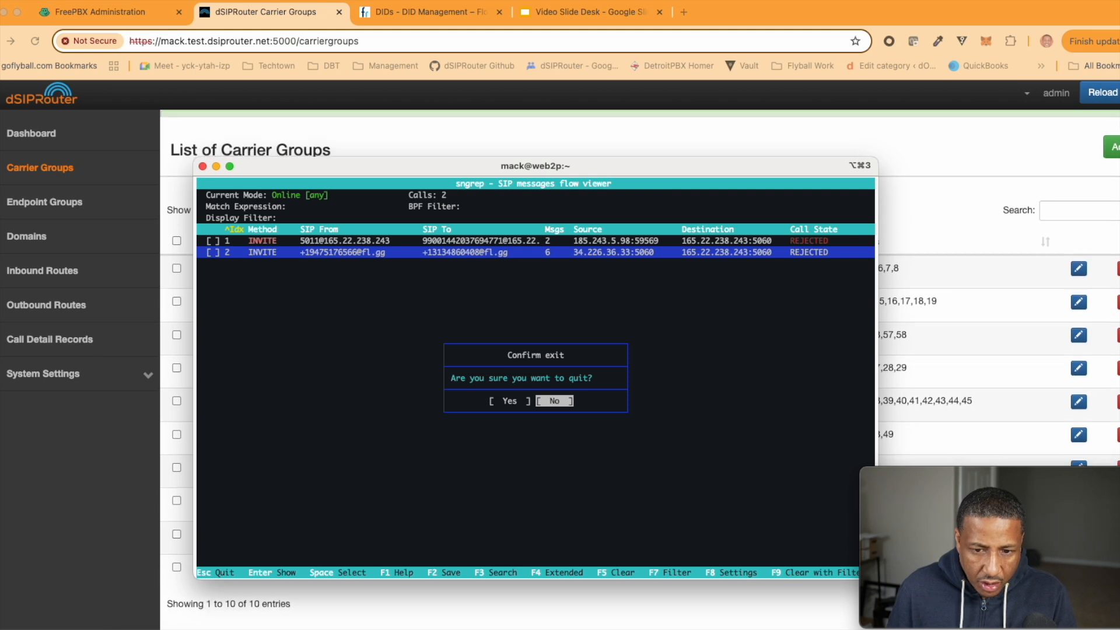
pyautogui.press('Left')
pyautogui.press('Right')
pyautogui.press('Return')
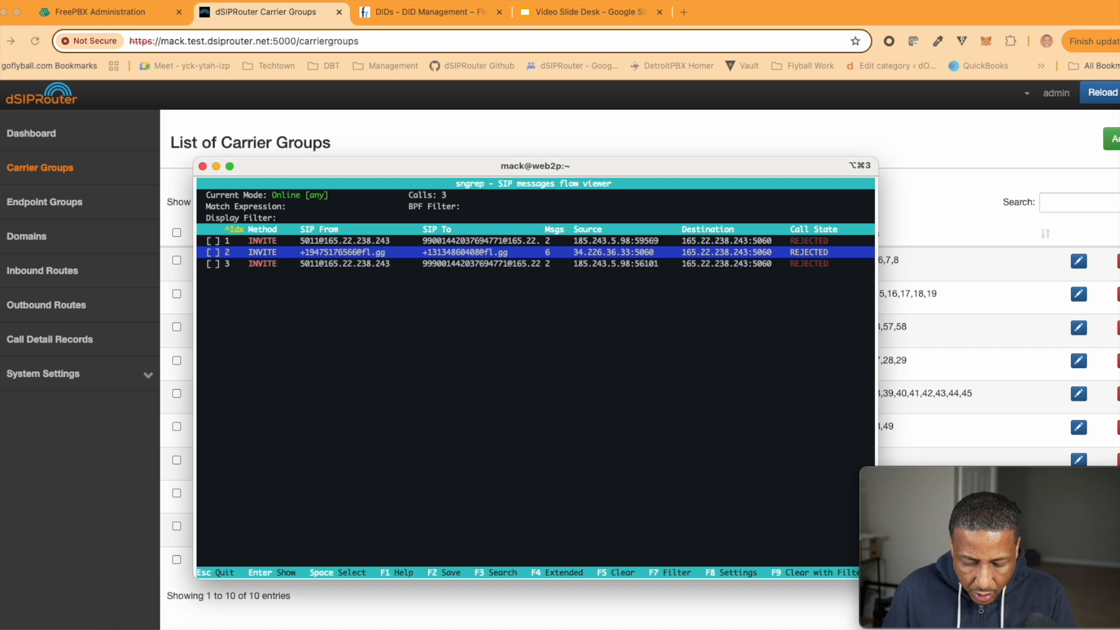
pyautogui.press('F5')
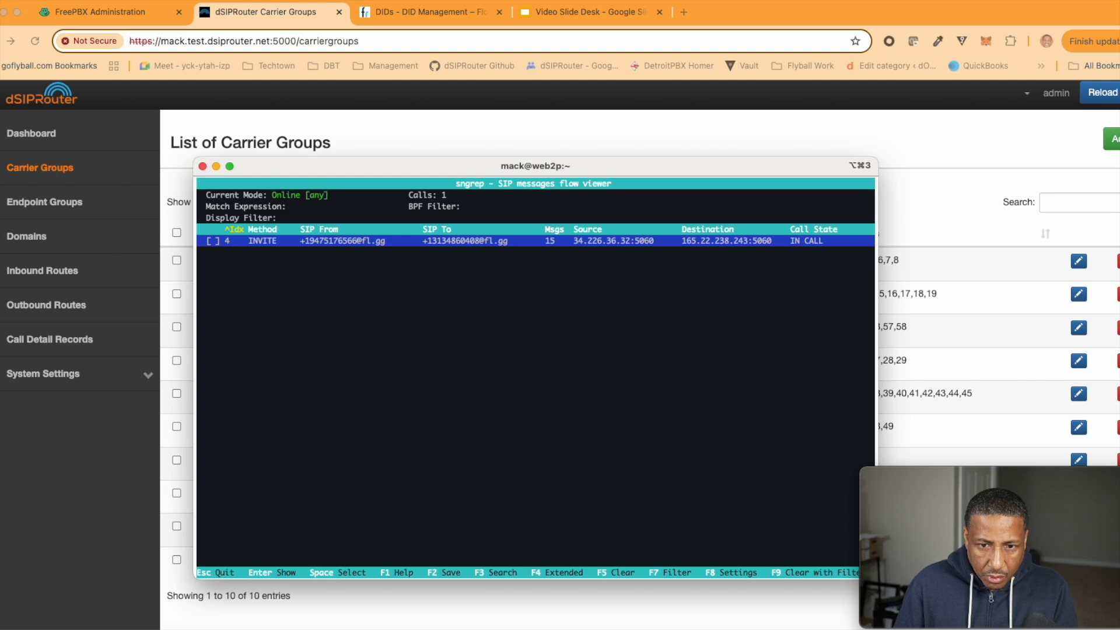
pyautogui.press('Return')
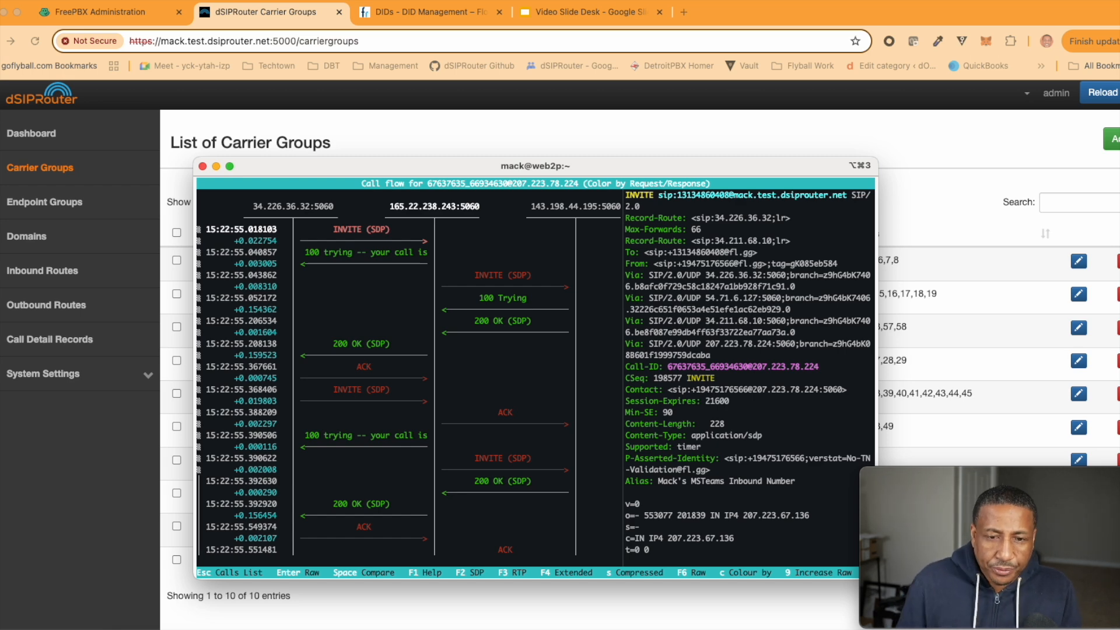
# Trace the call's INVITE, 100 trying and 200 OK across 34.226.36.32, 165.22.238.243 and 143.198.44.195
pyautogui.press('Down')
pyautogui.press('Up')
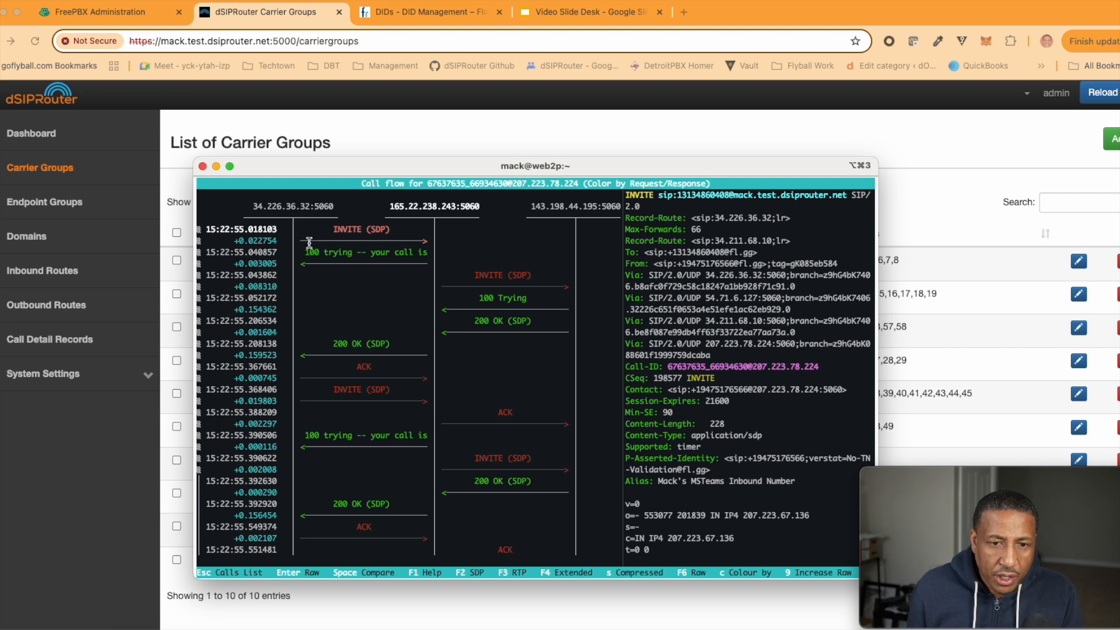
pyautogui.moveTo(249, 206); pyautogui.dragTo(309, 207)
pyautogui.press('Down')
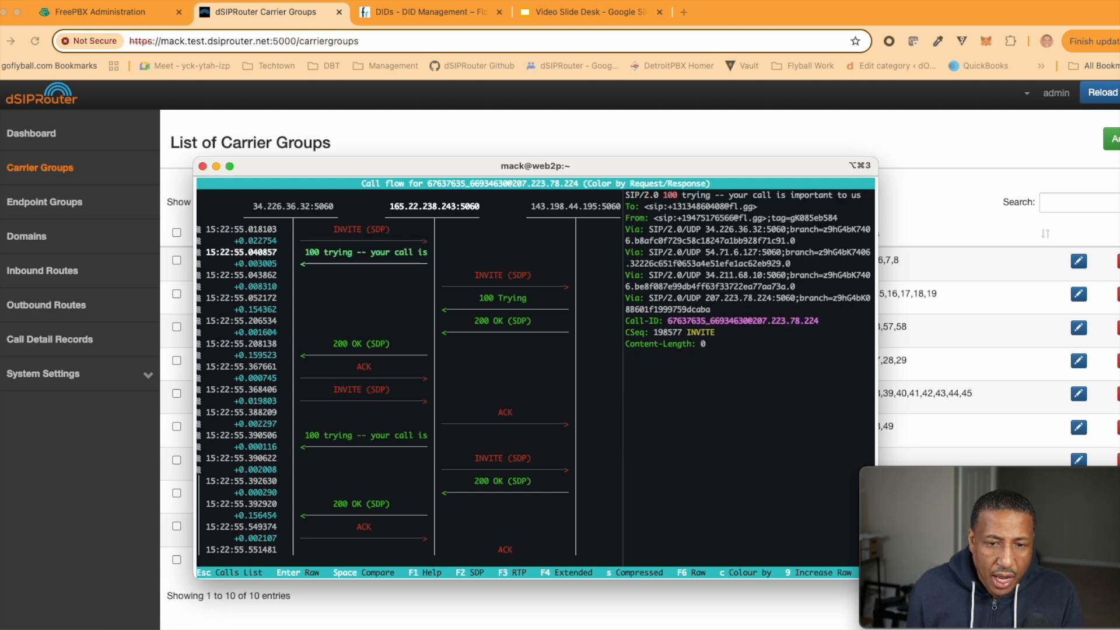
pyautogui.press('Up')
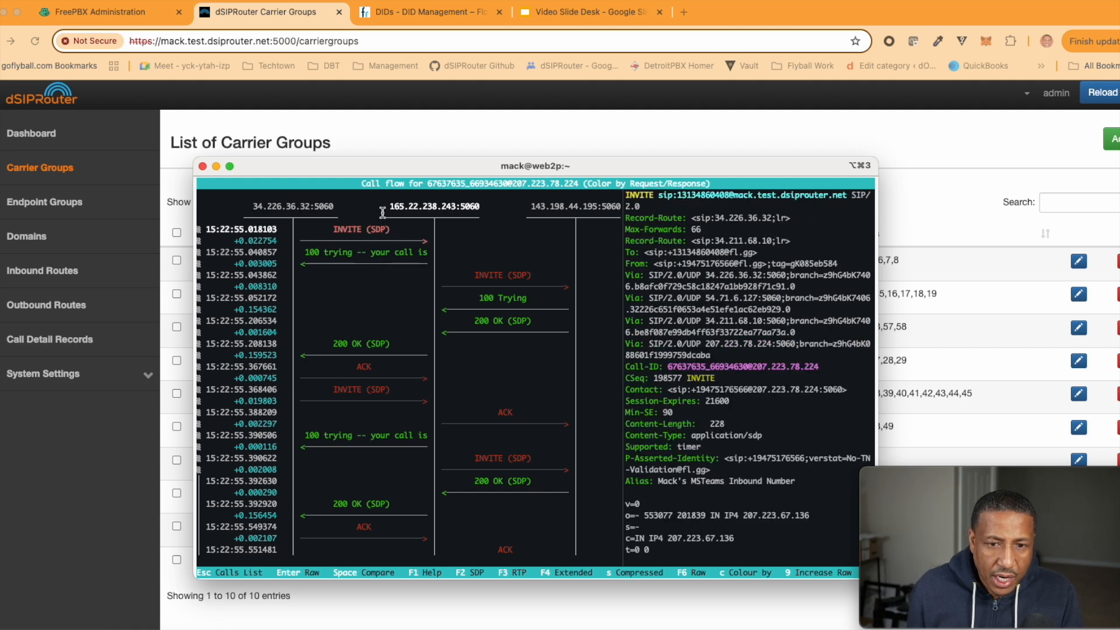
pyautogui.moveTo(388, 206); pyautogui.dragTo(455, 206)
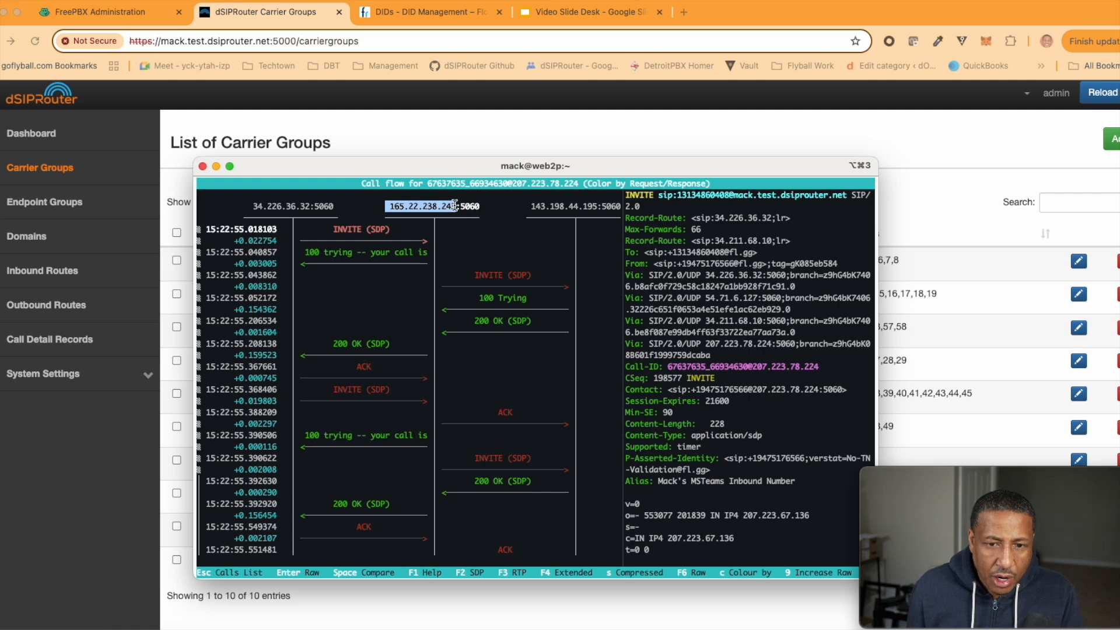
pyautogui.click(455, 206)
pyautogui.press('Down')
pyautogui.press('Down')
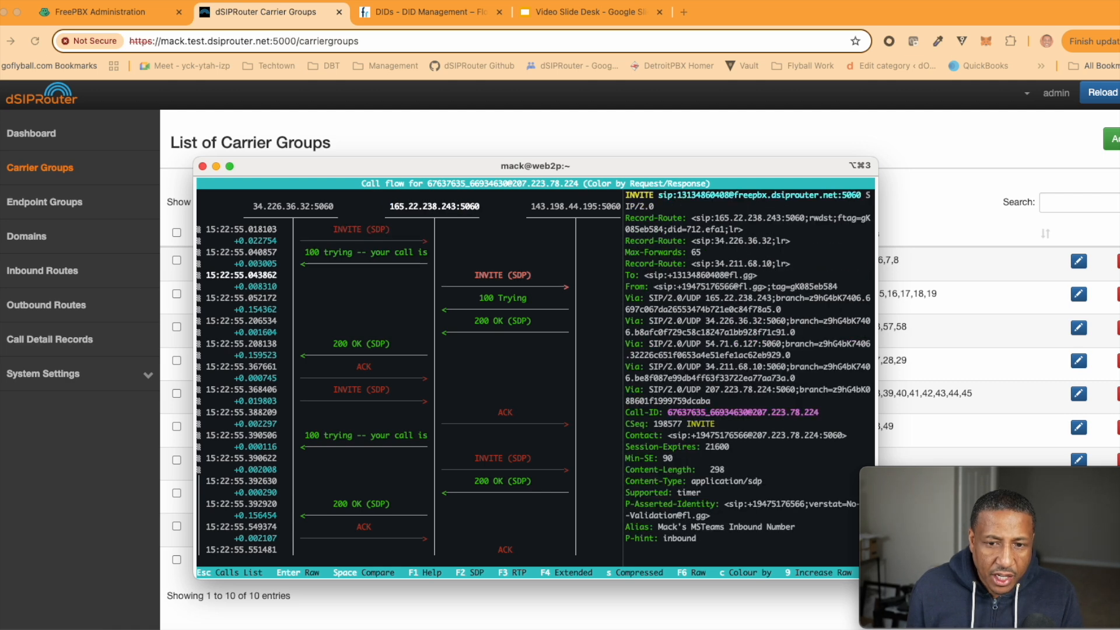
pyautogui.moveTo(526, 207); pyautogui.dragTo(598, 208)
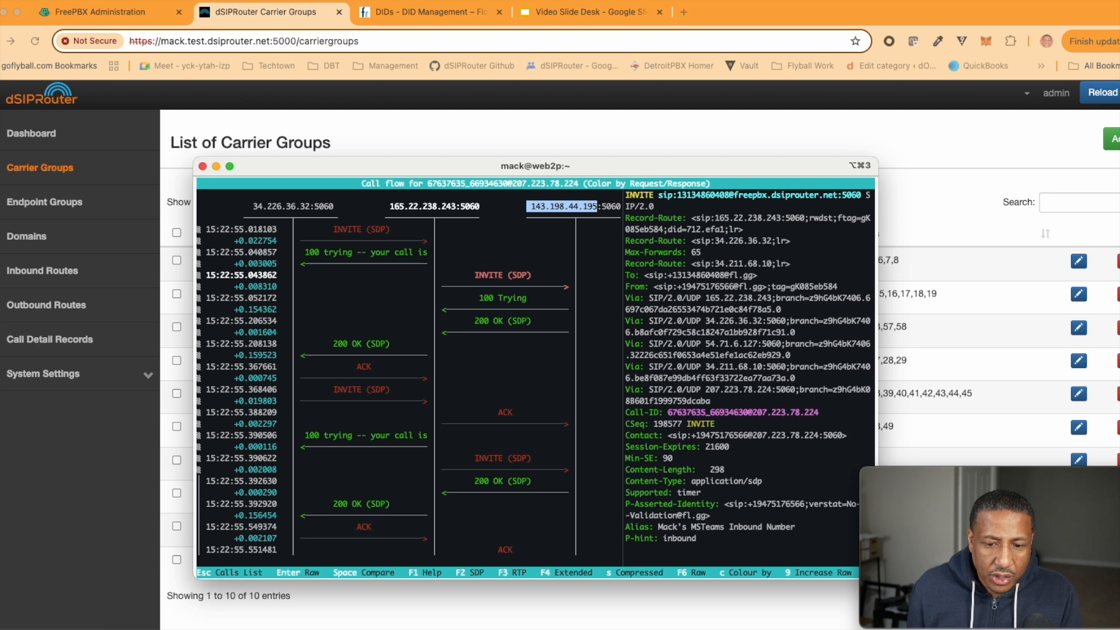
pyautogui.press('Down')
pyautogui.press('Down')
pyautogui.press('Down')
pyautogui.press('Down')
pyautogui.press('Down')
pyautogui.press('Down')
pyautogui.press('Down')
pyautogui.press('Down')
pyautogui.press('Down')
pyautogui.press('Down')
pyautogui.press('Down')
pyautogui.press('Down')
pyautogui.press('Down')
pyautogui.press('Down')
pyautogui.press('Down')
pyautogui.press('Down')
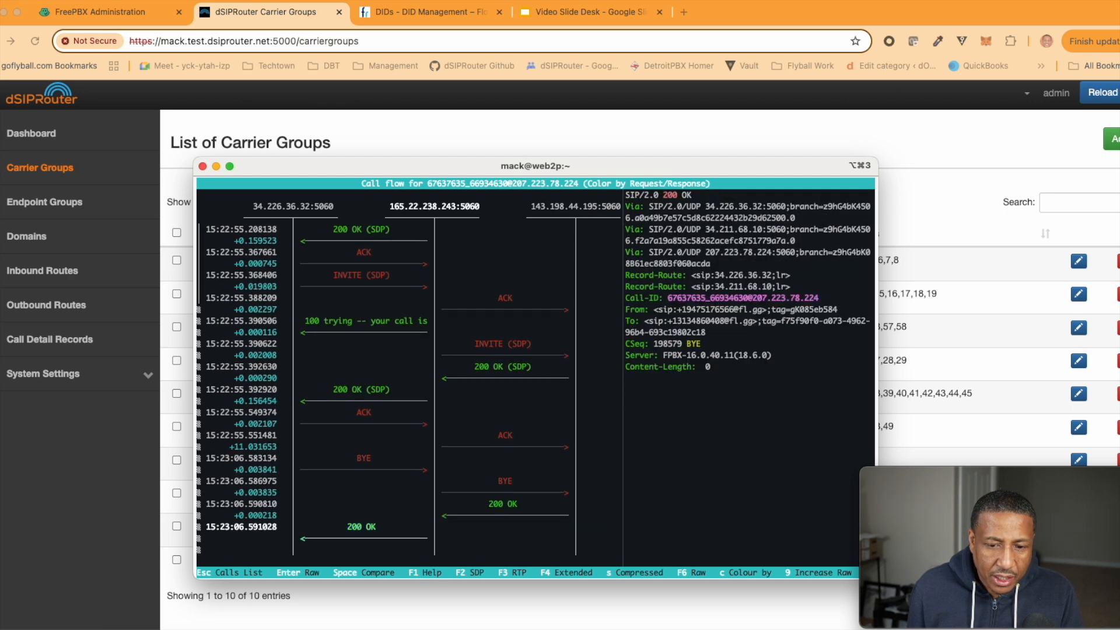
pyautogui.press('Up')
pyautogui.press('Up')
pyautogui.press('Up')
pyautogui.press('Up')
pyautogui.press('Up')
pyautogui.press('Up')
pyautogui.press('Up')
pyautogui.press('Up')
pyautogui.press('Up')
pyautogui.press('Up')
pyautogui.press('Up')
pyautogui.press('Up')
pyautogui.press('Up')
pyautogui.press('Up')
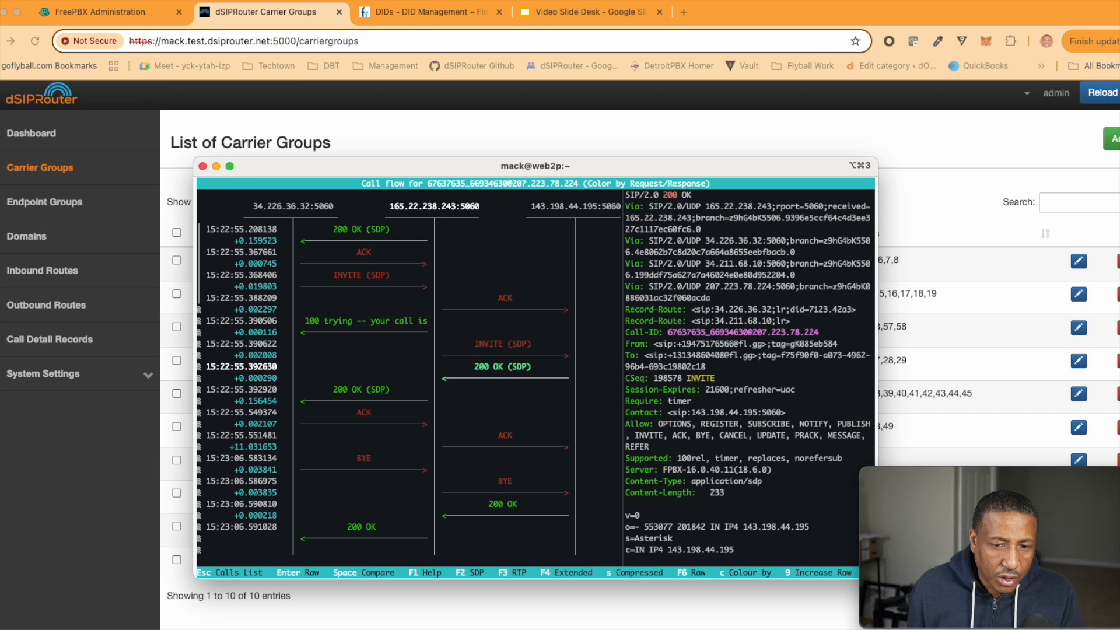
pyautogui.press('Up')
pyautogui.press('Up')
pyautogui.press('Up')
pyautogui.press('Up')
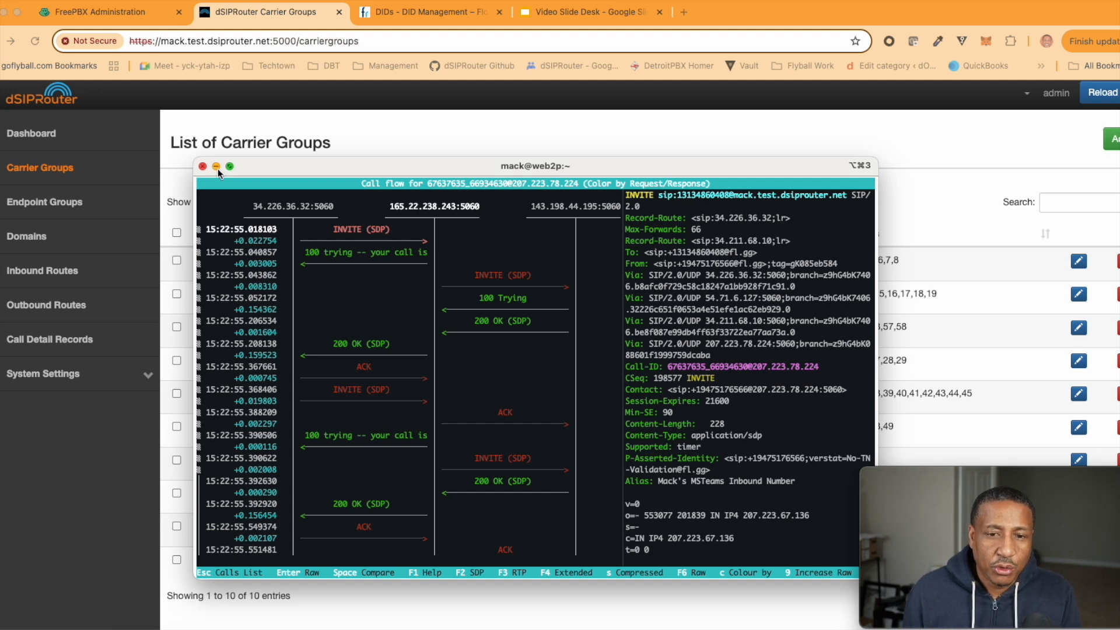
# Return to dSIPRouter's Inbound Routes list in the browser
pyautogui.click(380, 142)
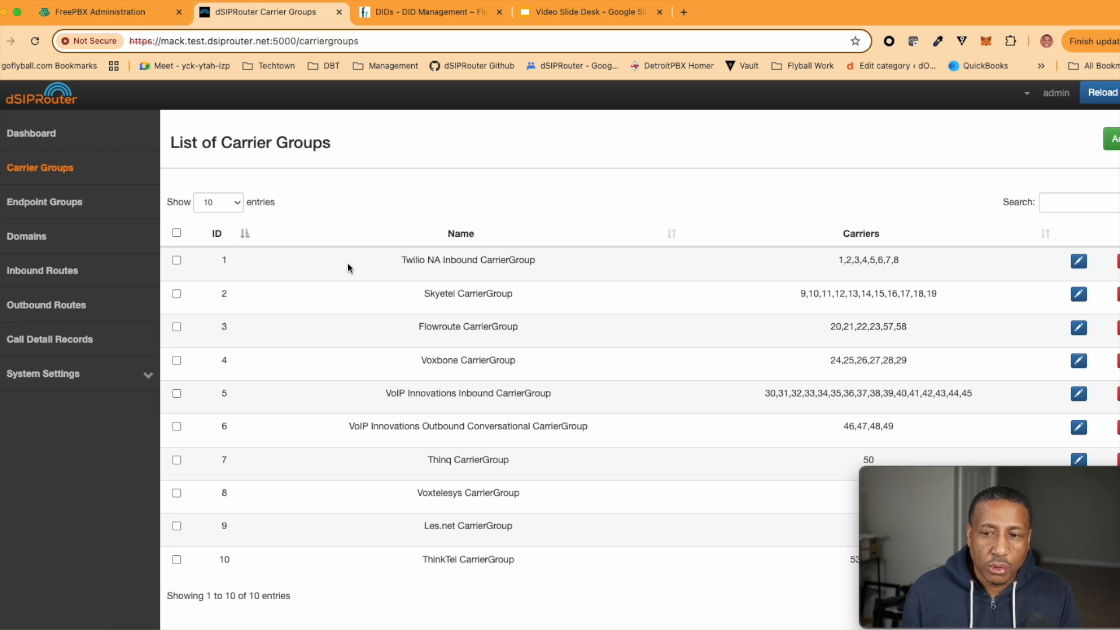
pyautogui.click(39, 270)
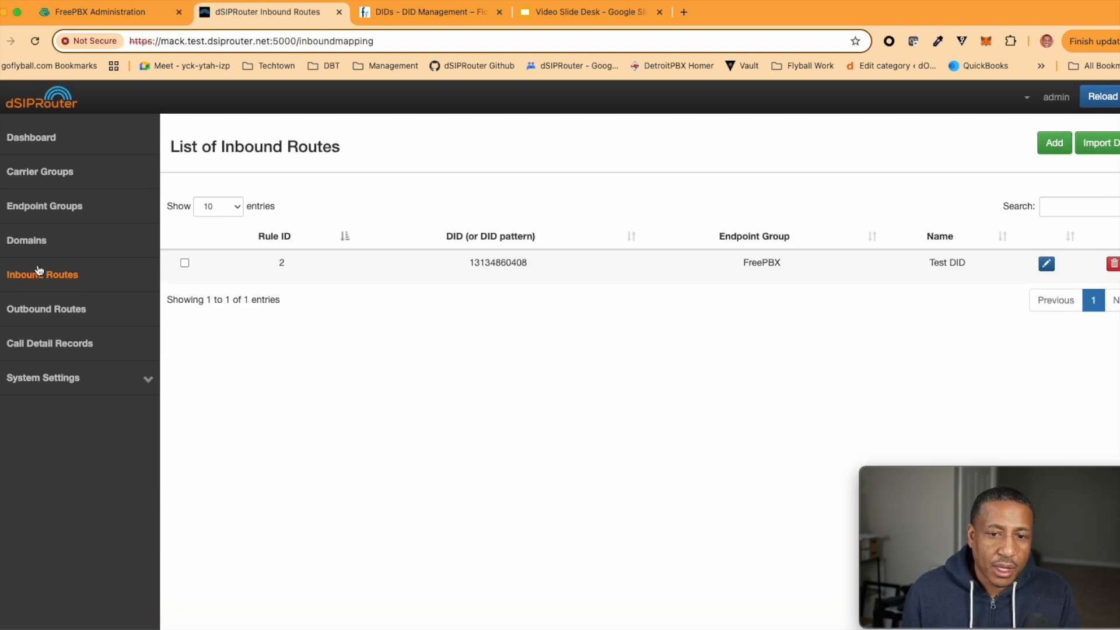
pyautogui.scroll(-1, 803, 186)
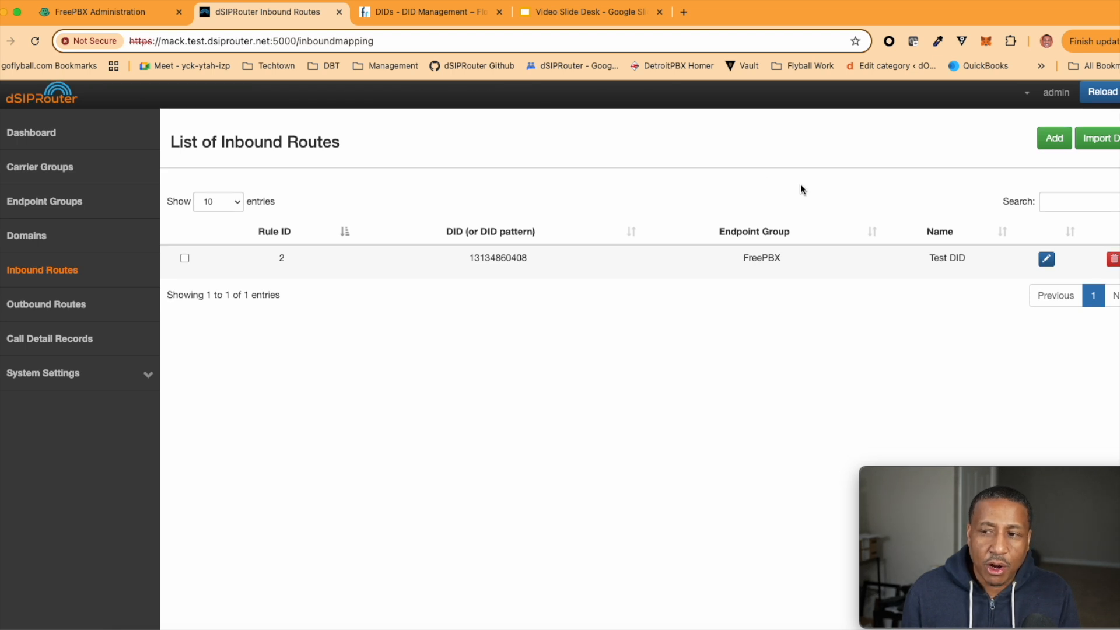
# Open Import DIDs and download the example CSV, DID_example (1).csv
pyautogui.click(1095, 145)
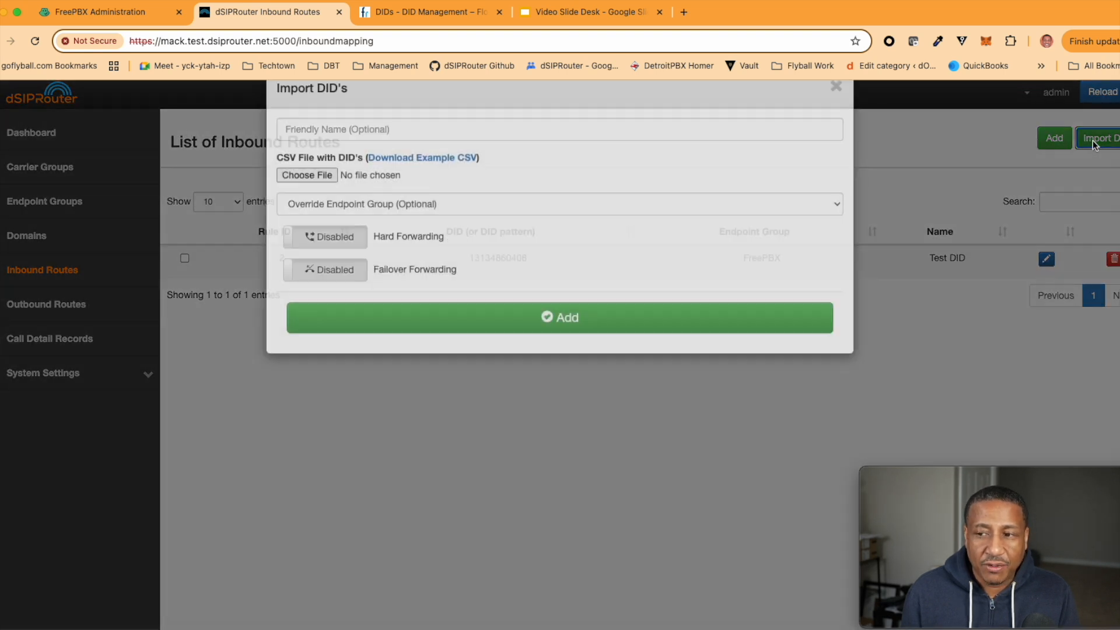
pyautogui.click(834, 121)
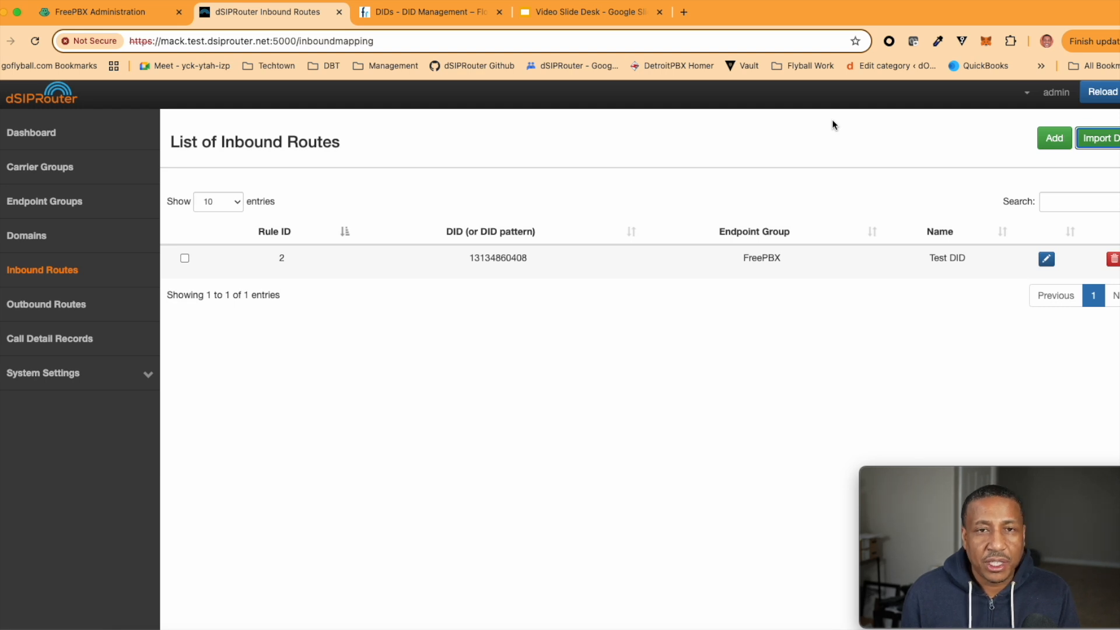
pyautogui.click(1096, 138)
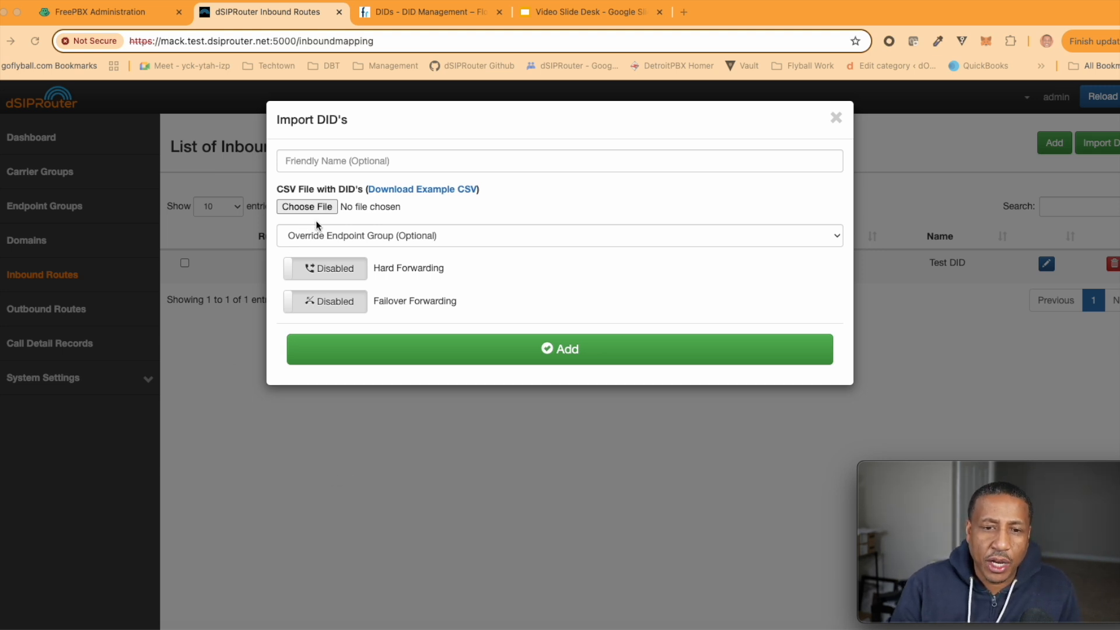
pyautogui.click(427, 189)
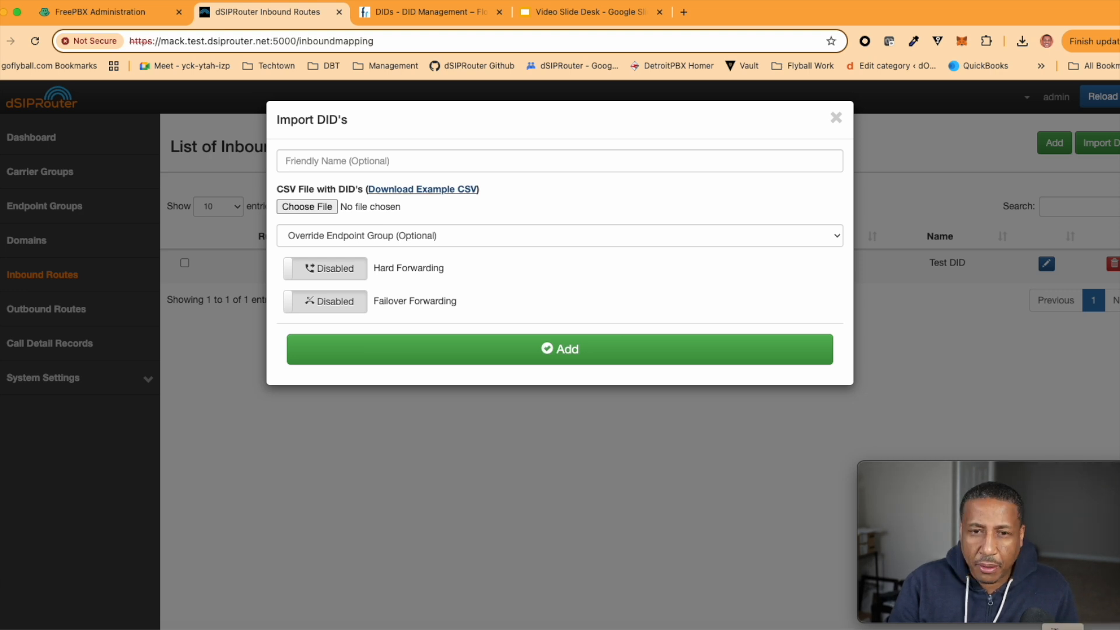
# Stop the sngrep capture and log out of the SSH session
pyautogui.click(1063, 629)
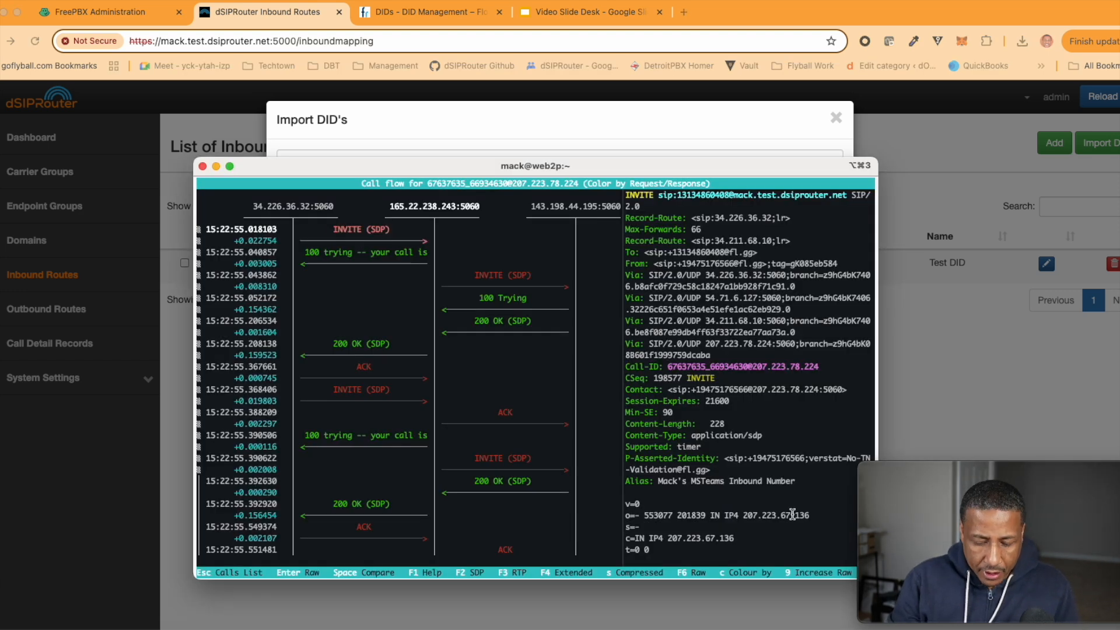
pyautogui.hotkey('ctrl', 'c')
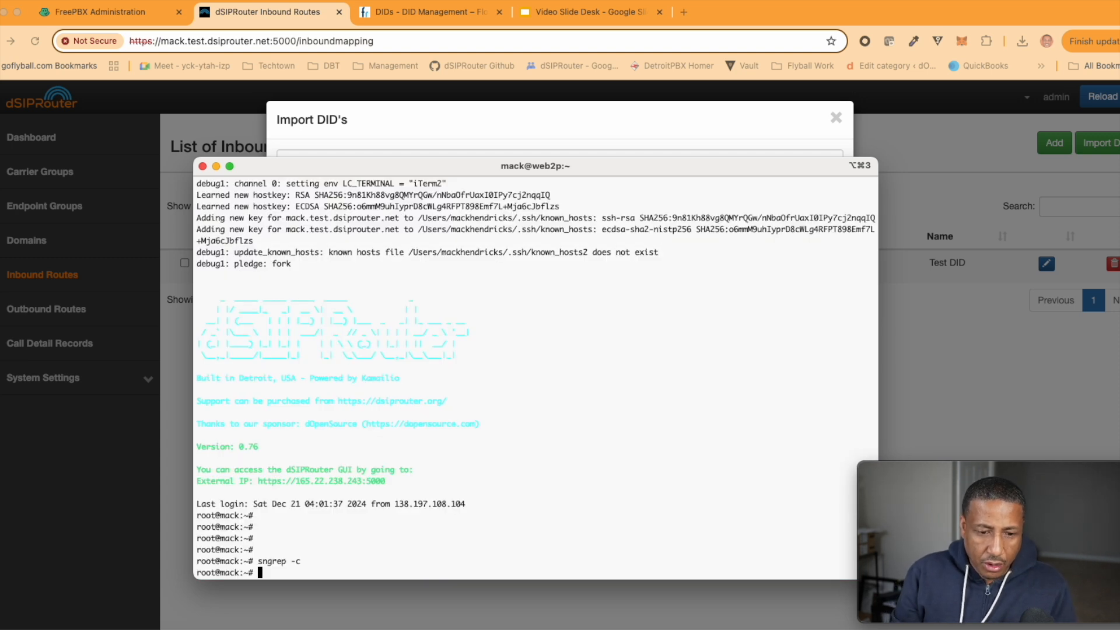
pyautogui.press('Return')
pyautogui.press('Return')
pyautogui.write('exit')
pyautogui.press('Return')
# Open Downloads/DID_example.csv in vi
pyautogui.write('ls')
pyautogui.press('BackSpace')
pyautogui.press('BackSpace')
pyautogui.press('BackSpace')
pyautogui.write('vi D')
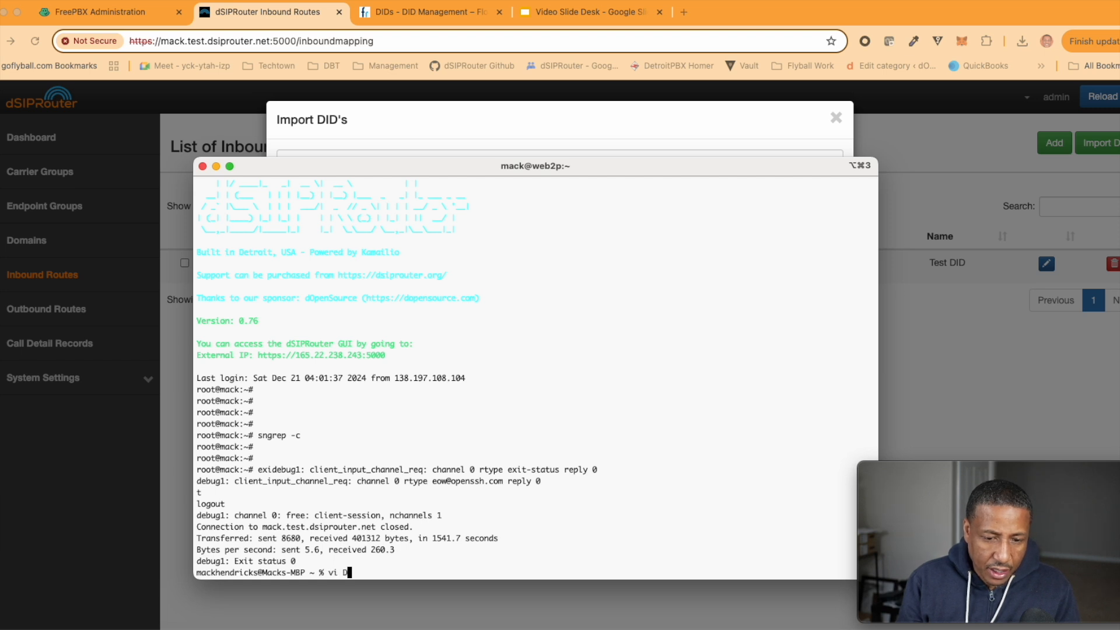
pyautogui.press('BackSpace')
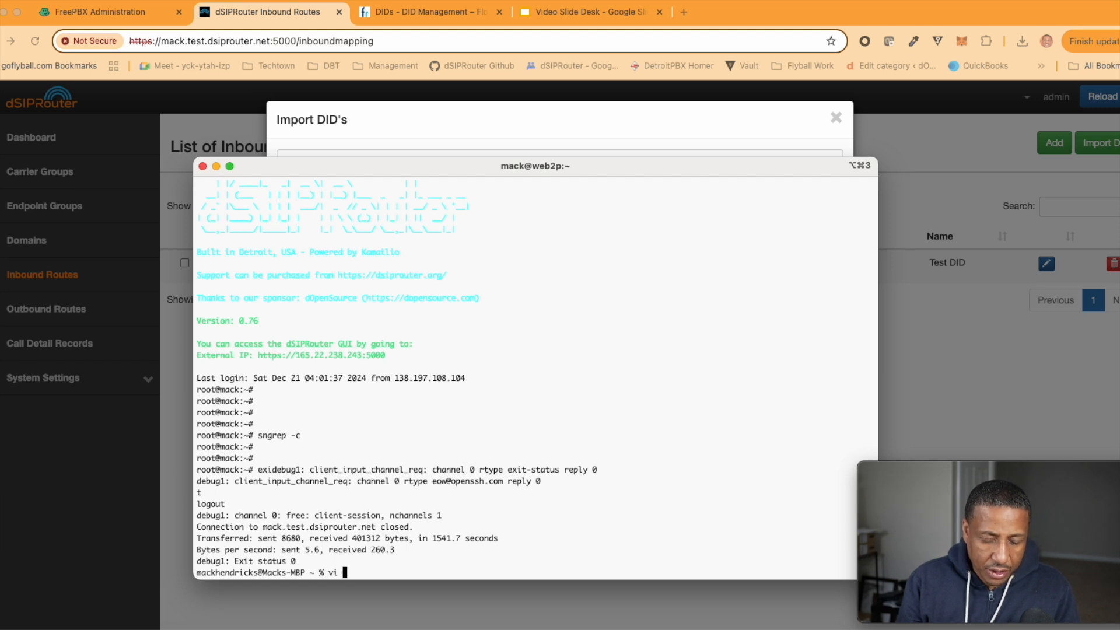
pyautogui.write('Do')
pyautogui.press('Tab')
pyautogui.write('D')
pyautogui.press('Tab')
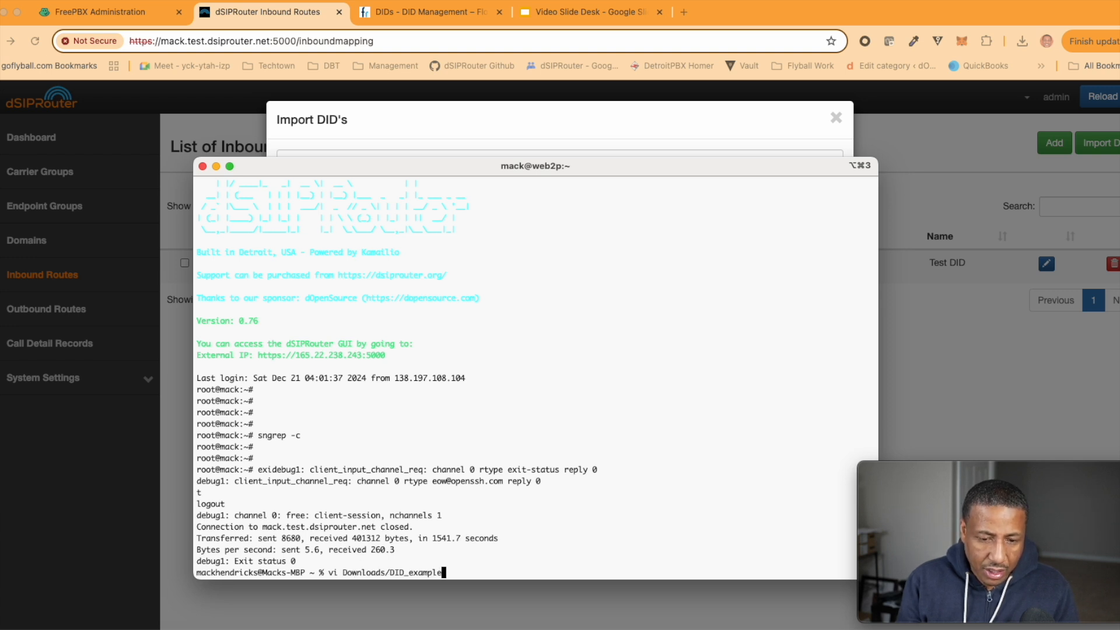
pyautogui.press('Tab')
pyautogui.press('Tab')
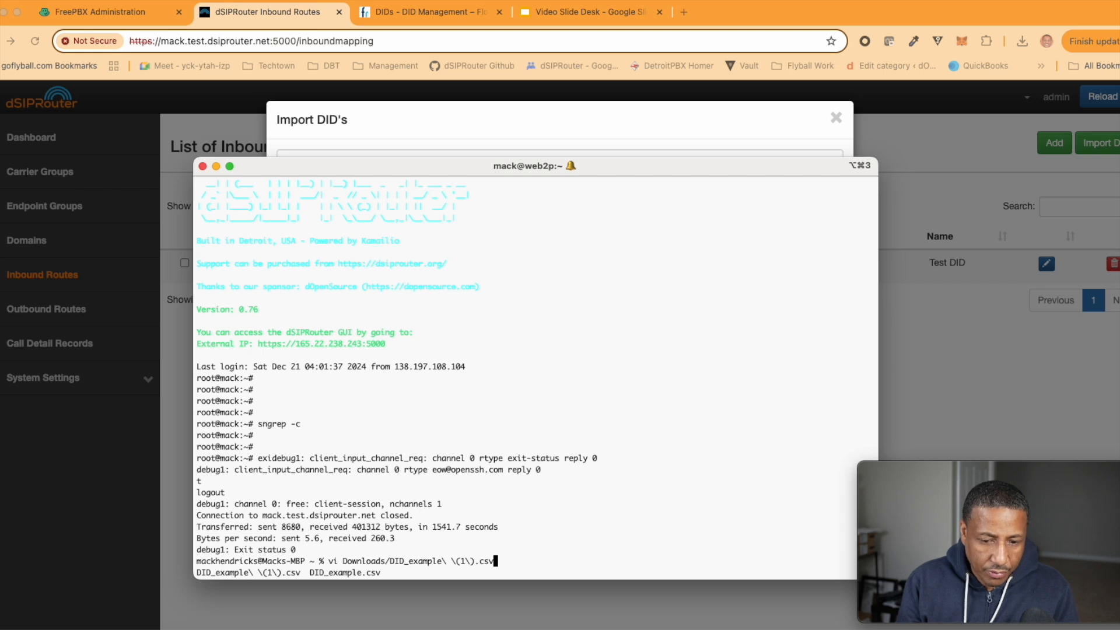
pyautogui.press('BackSpace')
pyautogui.press('BackSpace')
pyautogui.press('BackSpace')
pyautogui.press('BackSpace')
pyautogui.press('BackSpace')
pyautogui.press('BackSpace')
pyautogui.press('BackSpace')
pyautogui.press('BackSpace')
pyautogui.press('BackSpace')
pyautogui.press('BackSpace')
pyautogui.press('BackSpace')
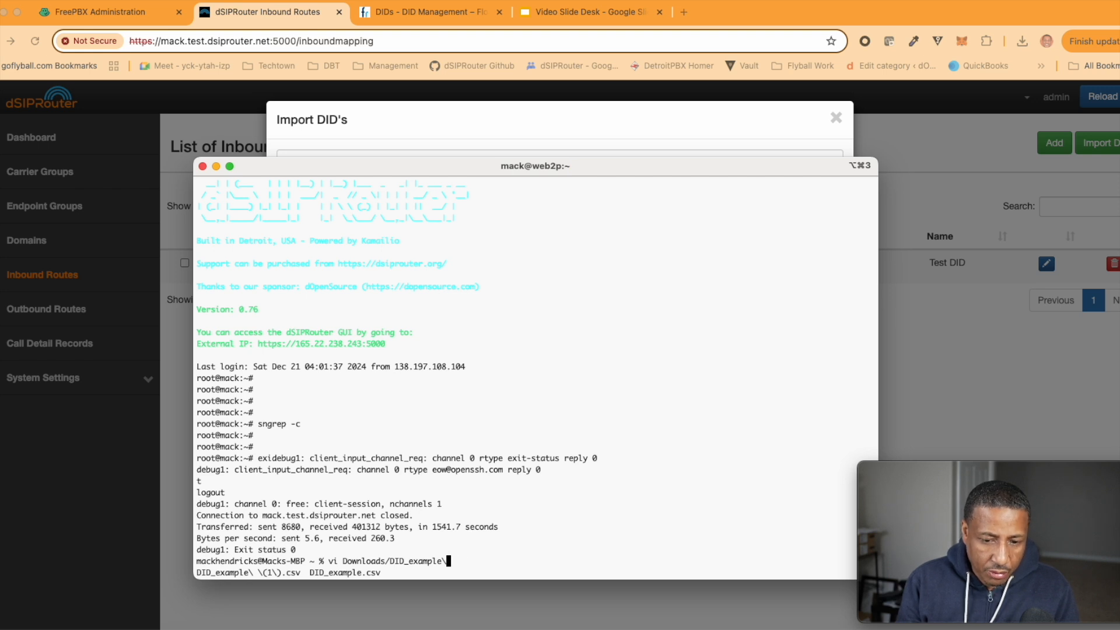
pyautogui.write('.csv')
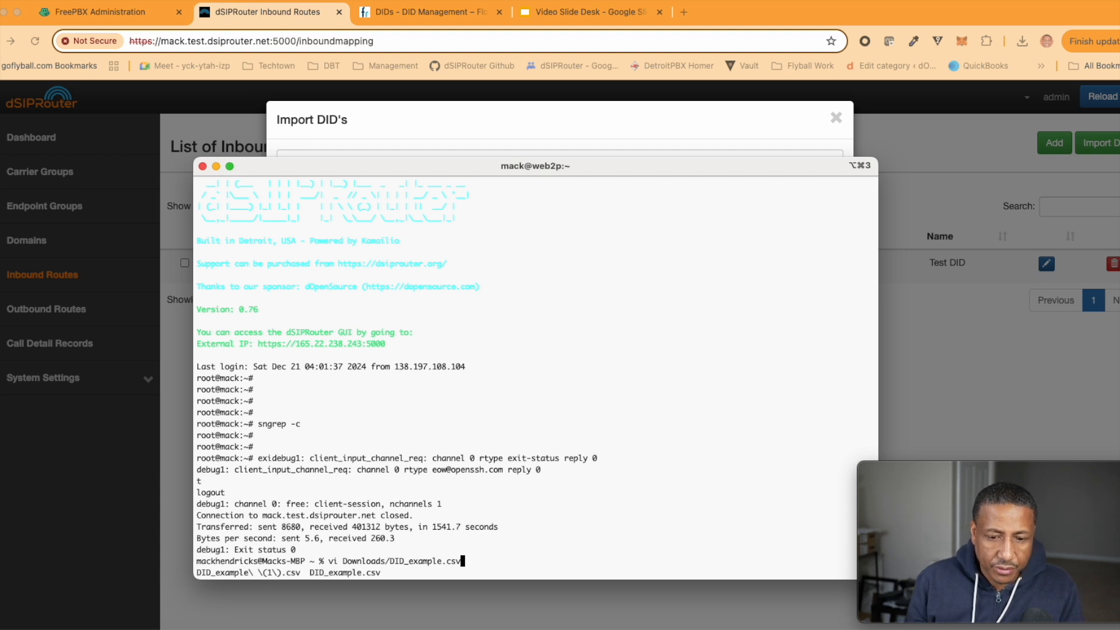
pyautogui.press('Return')
# Review the header and first DID row, locating the EndpointGroupID column
pyautogui.press('Down')
pyautogui.press('Down')
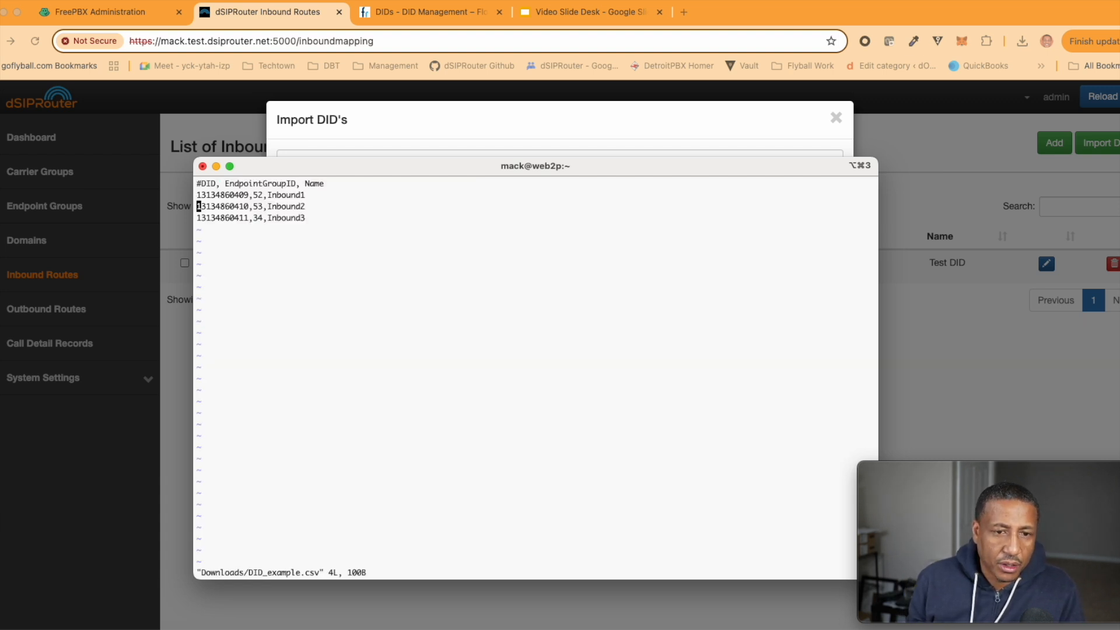
pyautogui.press('Up')
pyautogui.press('Up')
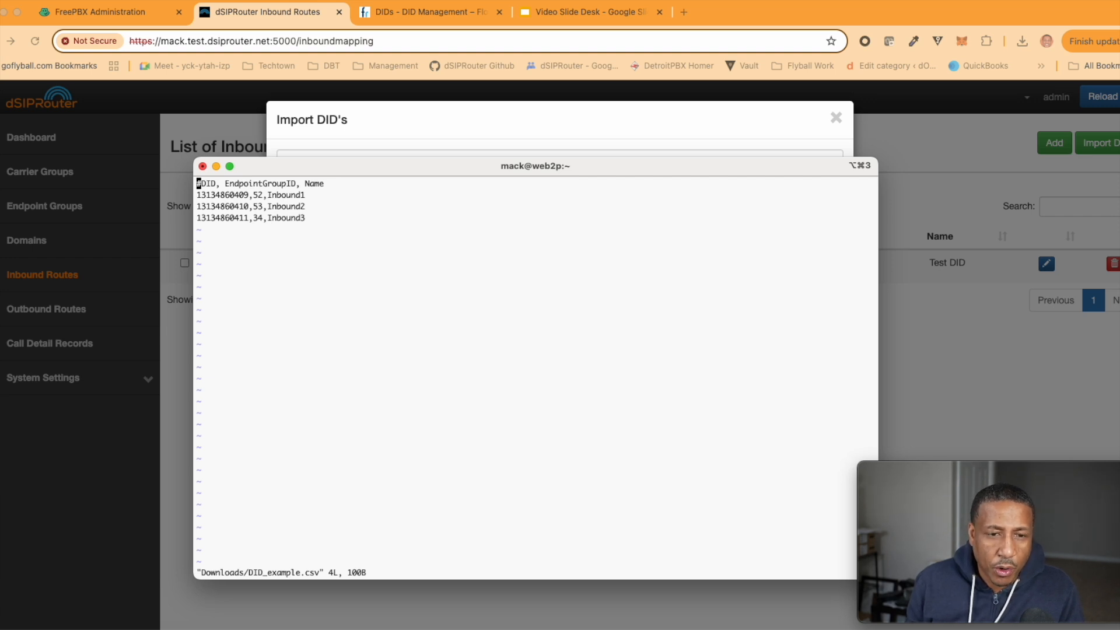
pyautogui.press('Down')
pyautogui.press('Right')
pyautogui.press('Right')
pyautogui.press('Right')
pyautogui.press('Right')
pyautogui.press('Right')
pyautogui.press('Right')
pyautogui.press('Right')
pyautogui.press('Right')
pyautogui.press('Right')
pyautogui.press('Right')
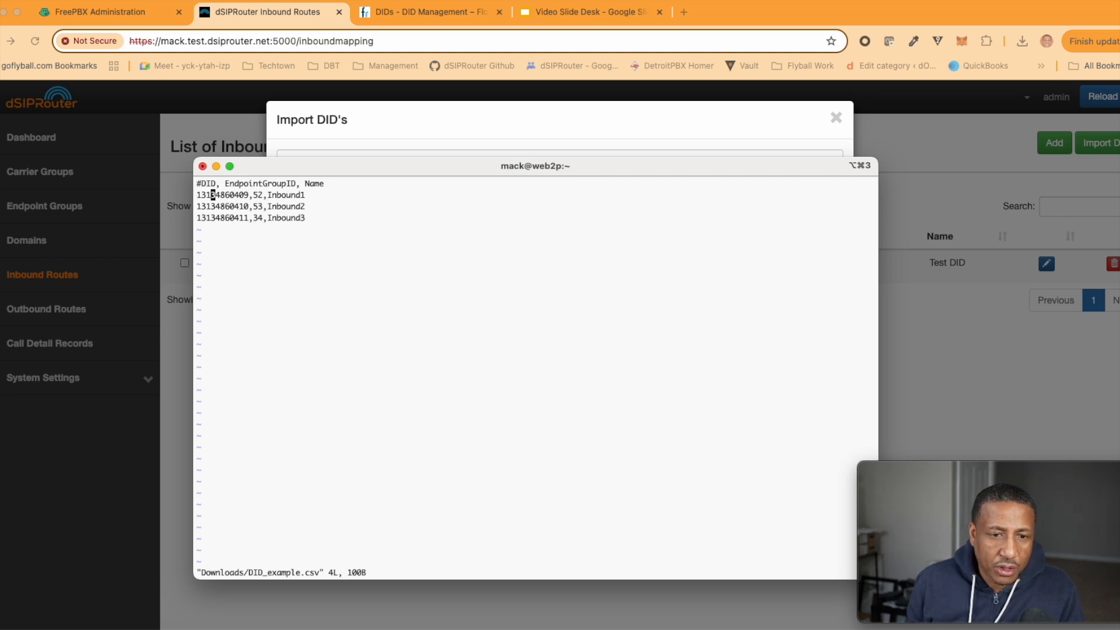
pyautogui.press('Up')
pyautogui.press('Right')
pyautogui.press('Right')
pyautogui.press('Right')
pyautogui.press('Right')
pyautogui.press('Right')
pyautogui.press('Right')
pyautogui.press('Right')
pyautogui.press('Right')
pyautogui.press('Right')
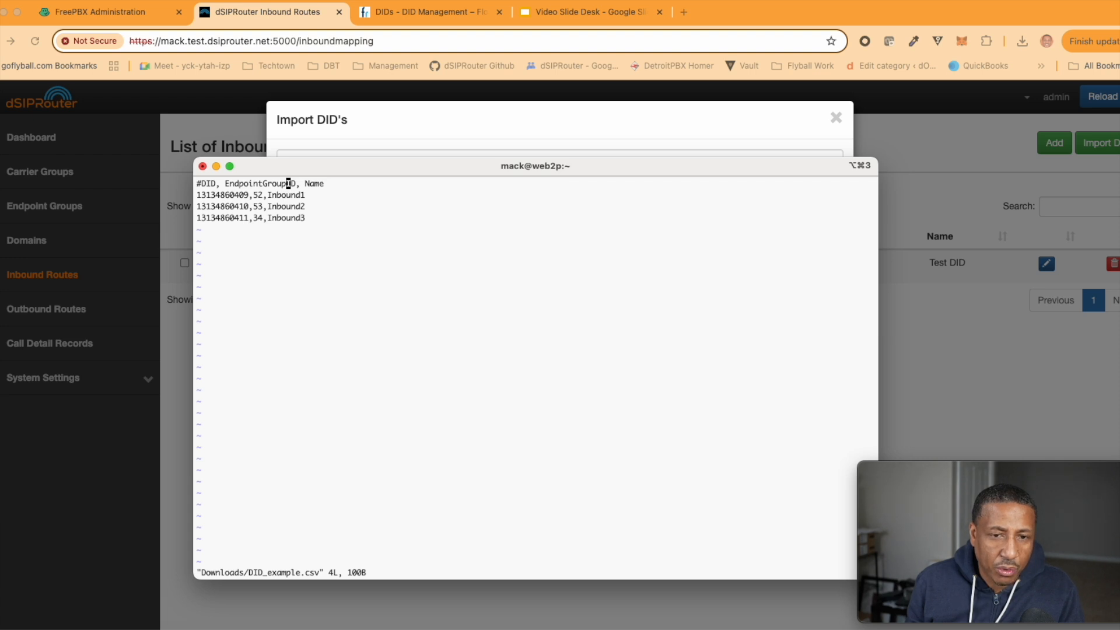
pyautogui.press('Down')
pyautogui.press('Down')
pyautogui.press('Up')
pyautogui.press('Up')
pyautogui.press('Left')
pyautogui.press('Left')
pyautogui.press('Left')
pyautogui.press('Left')
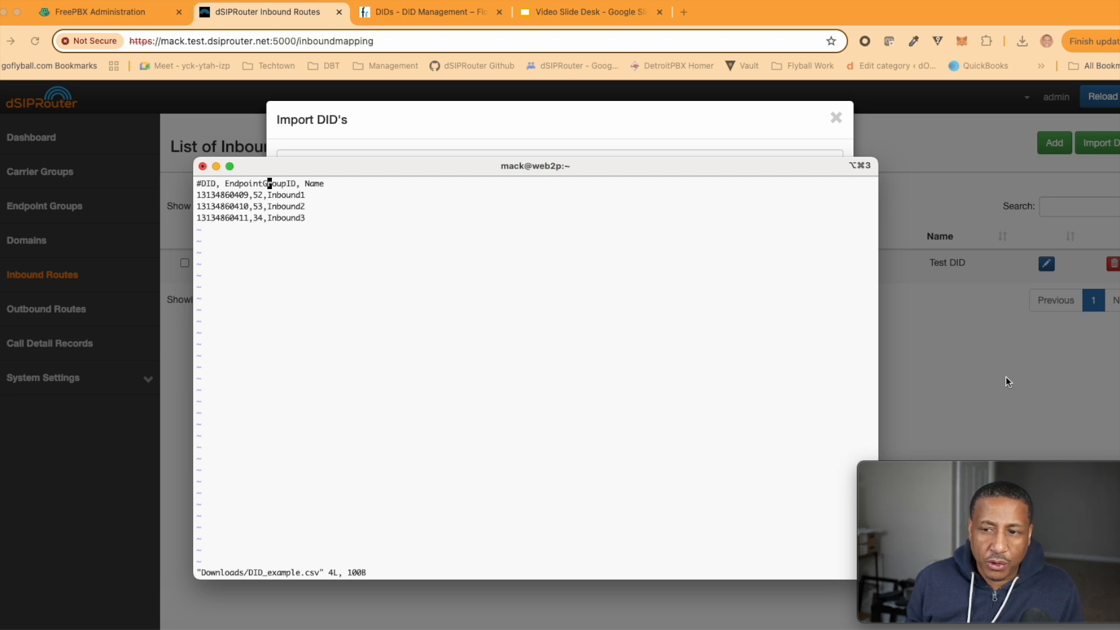
# Close the DID import form and check the FreePBX group ID under Endpoint Groups
pyautogui.click(568, 141)
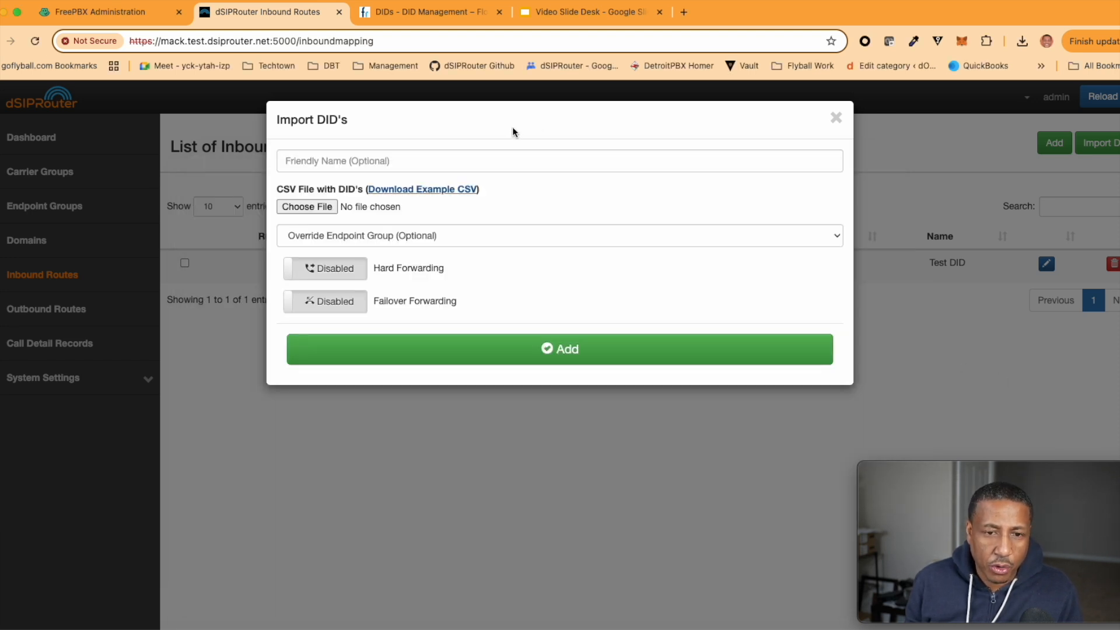
pyautogui.click(834, 120)
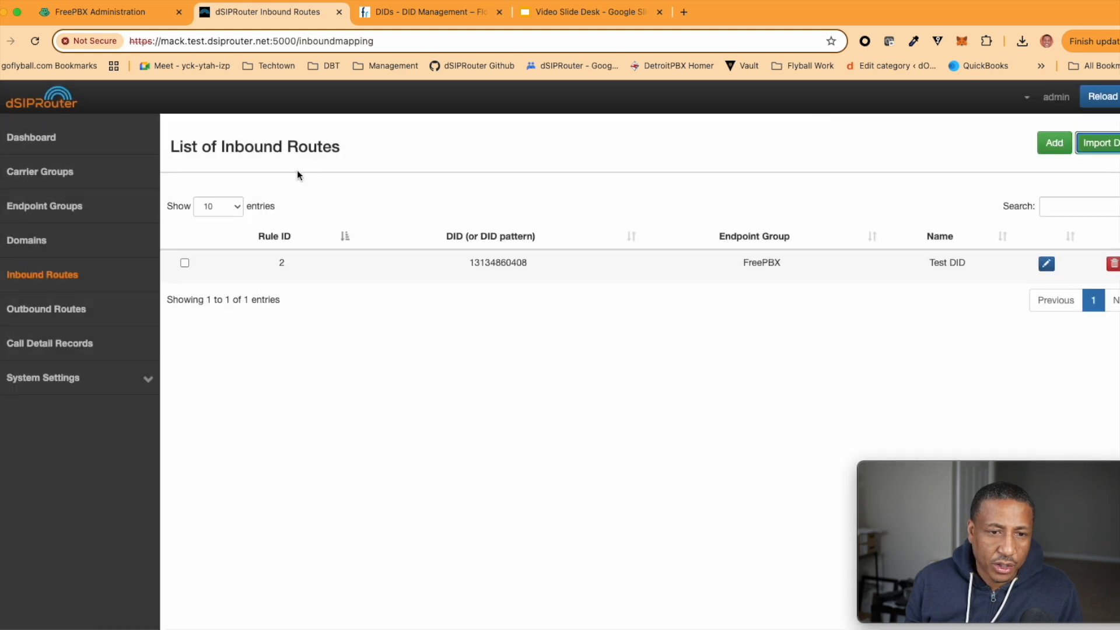
pyautogui.click(31, 209)
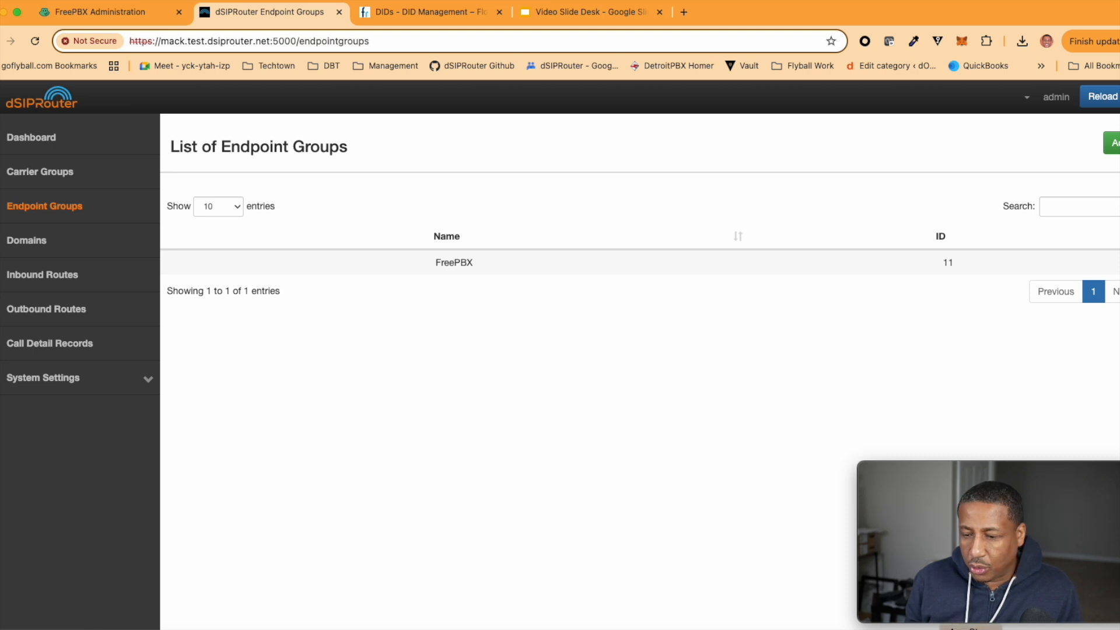
pyautogui.click(456, 629)
# Change the endpoint group IDs 52, 53 and 34 to 11 for Inbound1–Inbound3
pyautogui.press('Down')
pyautogui.press('i')
pyautogui.press('BackSpace')
pyautogui.press('BackSpace')
pyautogui.write('11')
pyautogui.press('Down')
pyautogui.press('BackSpace')
pyautogui.press('BackSpace')
pyautogui.write('11')
pyautogui.press('Down')
pyautogui.press('Left')
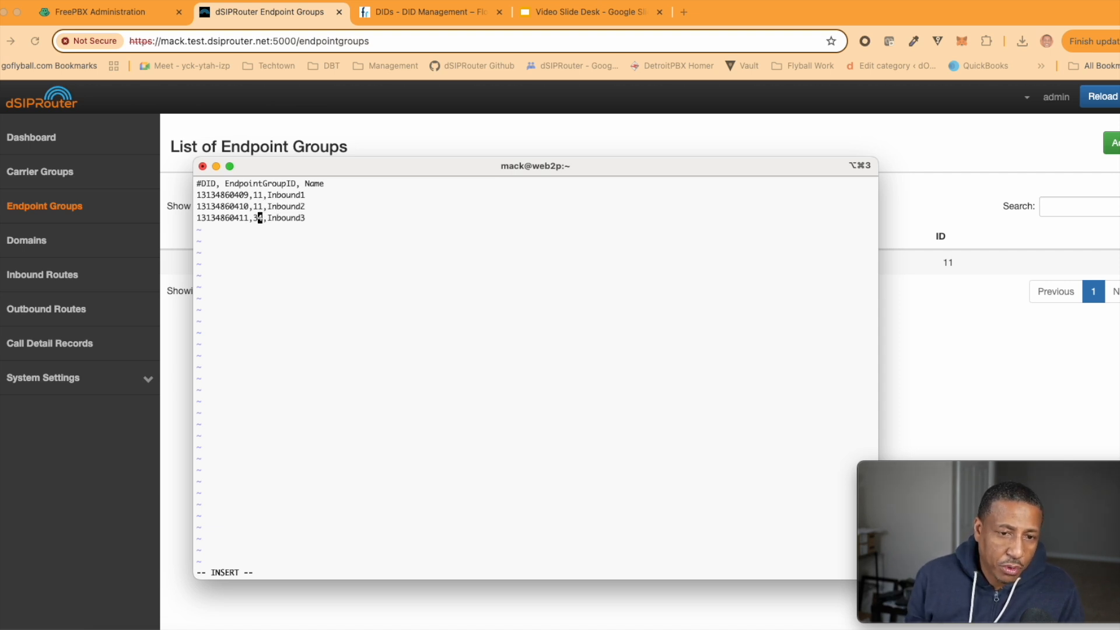
pyautogui.press('Right')
pyautogui.press('BackSpace')
pyautogui.press('BackSpace')
pyautogui.write('11')
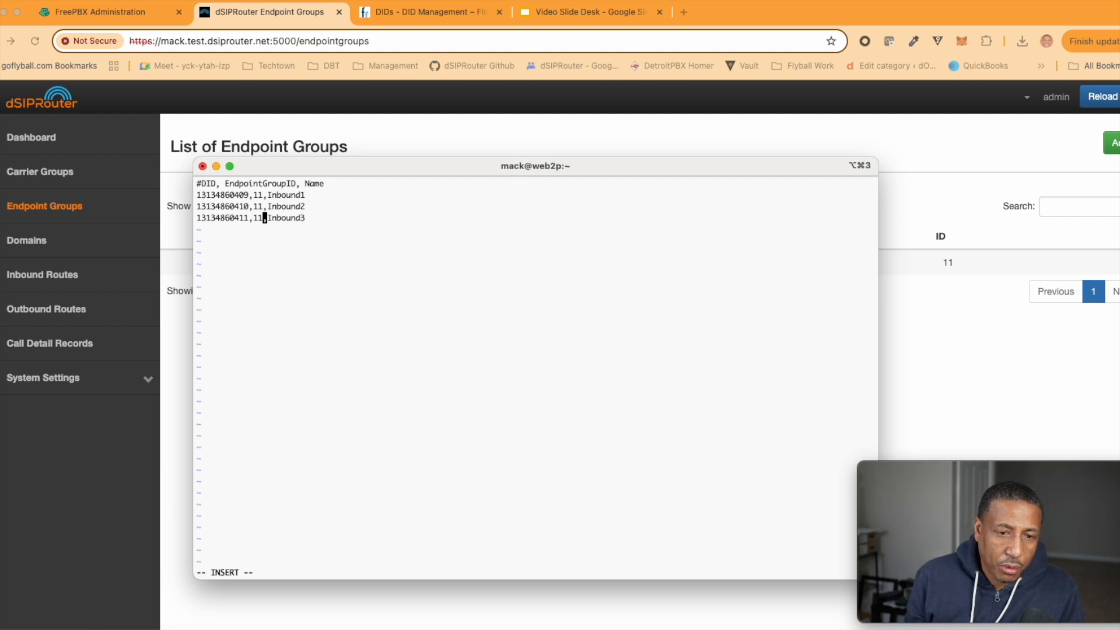
pyautogui.press('Up')
pyautogui.press('Up')
pyautogui.press('Left')
pyautogui.press('Left')
pyautogui.press('Left')
pyautogui.press('BackSpace')
pyautogui.press('BackSpace')
pyautogui.write('10')
pyautogui.press('Down')
pyautogui.press('Down')
pyautogui.press('Up')
pyautogui.press('BackSpace')
pyautogui.write('1')
pyautogui.press('Down')
pyautogui.press('BackSpace')
pyautogui.write('2')
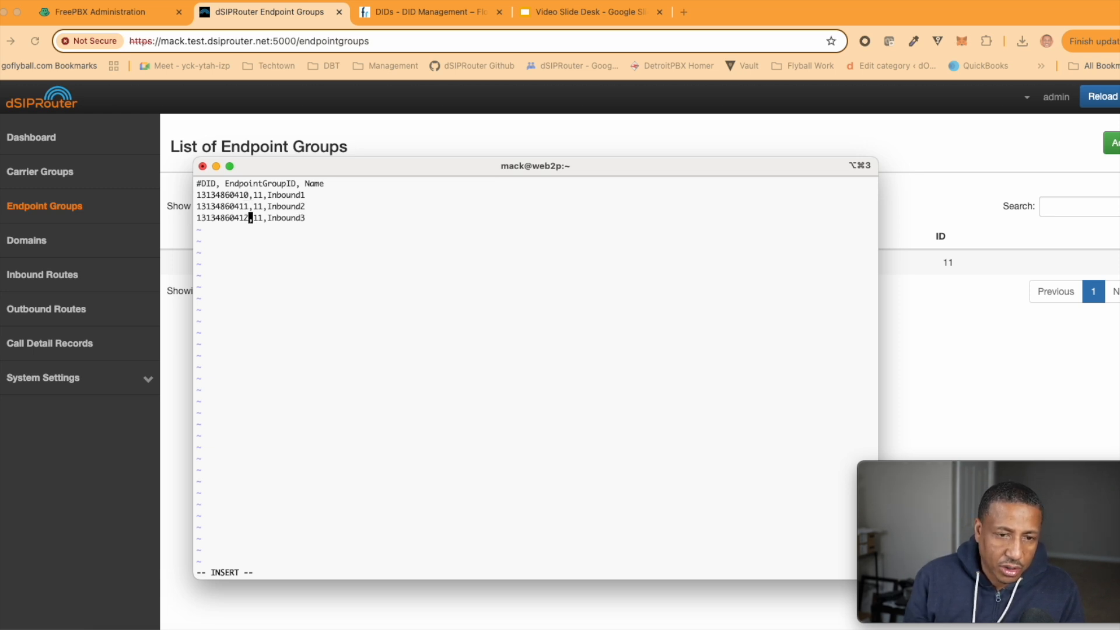
pyautogui.press('Escape')
pyautogui.write(':w')
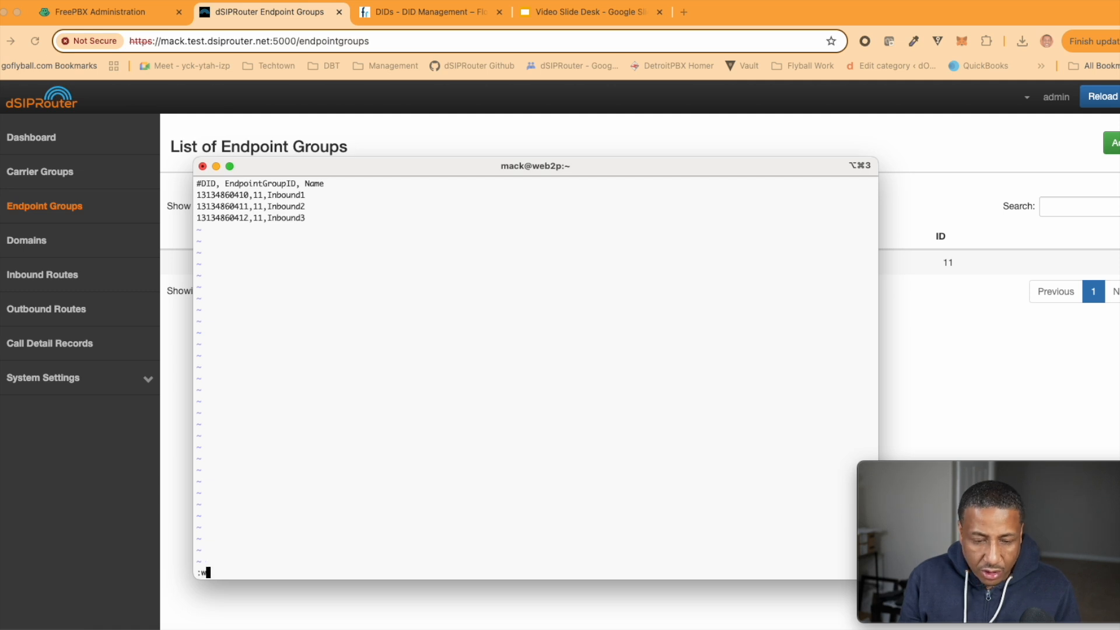
pyautogui.press('Return')
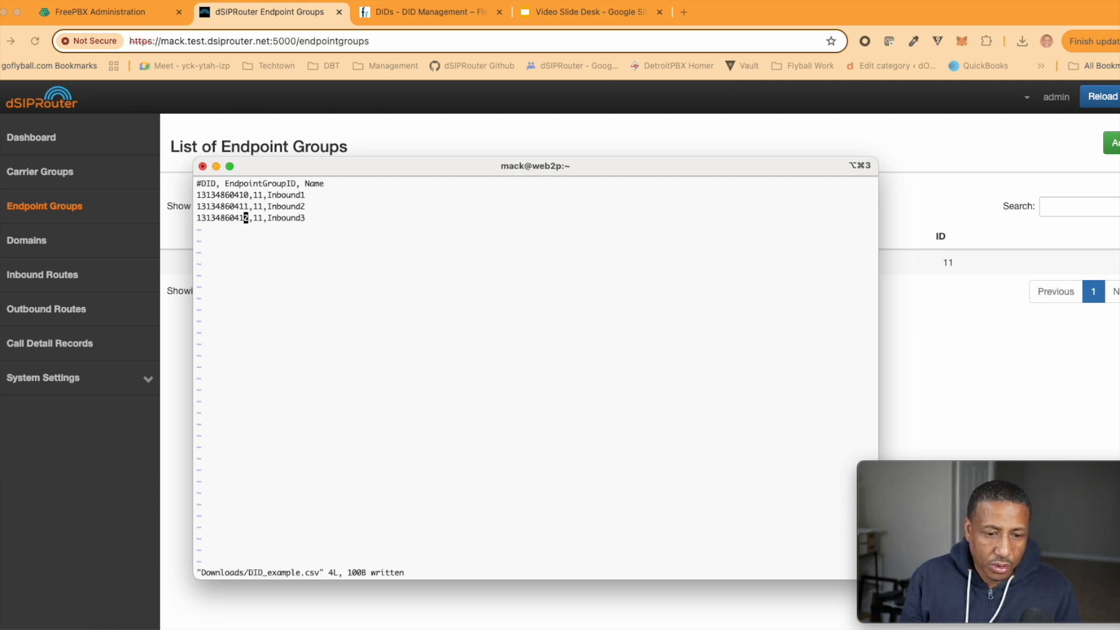
# On Inbound Routes, choose DID_example.csv from Downloads in the Import DIDs form
pyautogui.click(1002, 302)
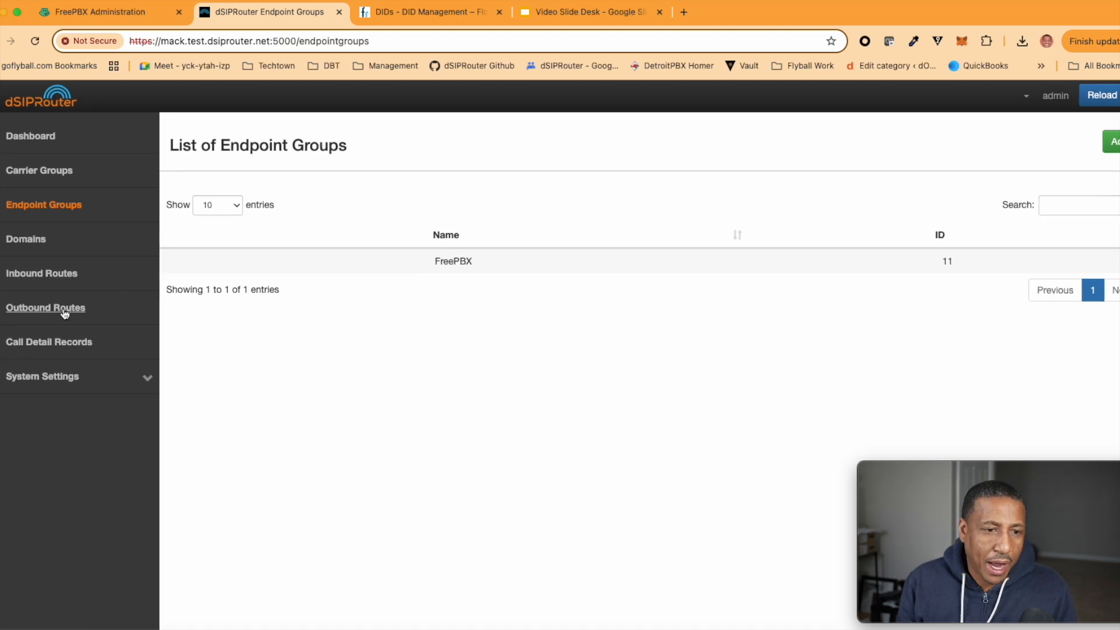
pyautogui.click(49, 277)
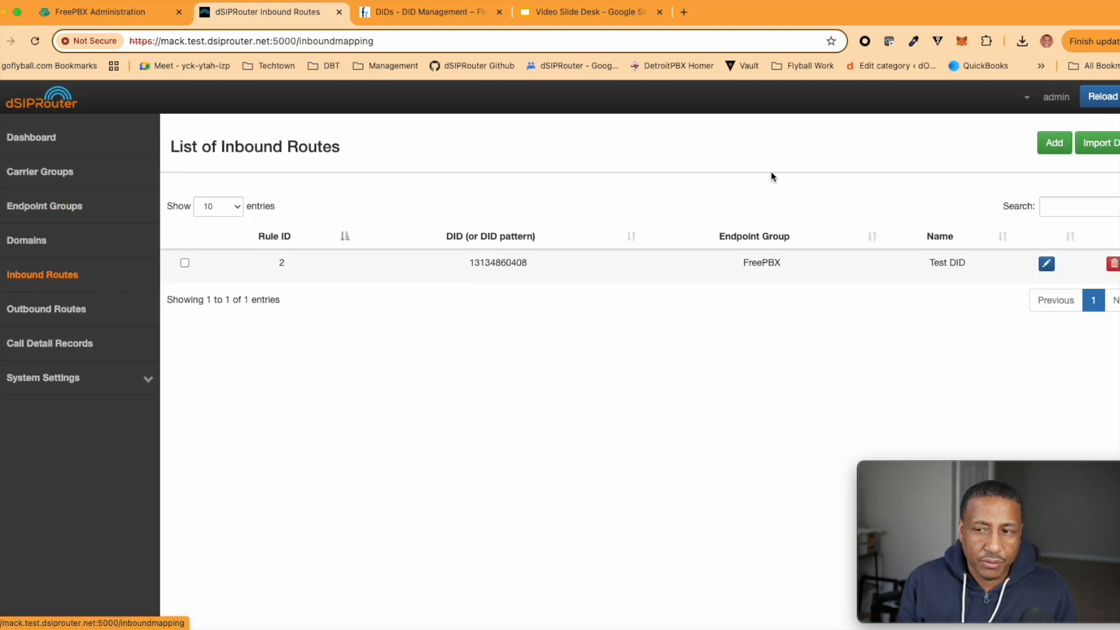
pyautogui.click(1112, 143)
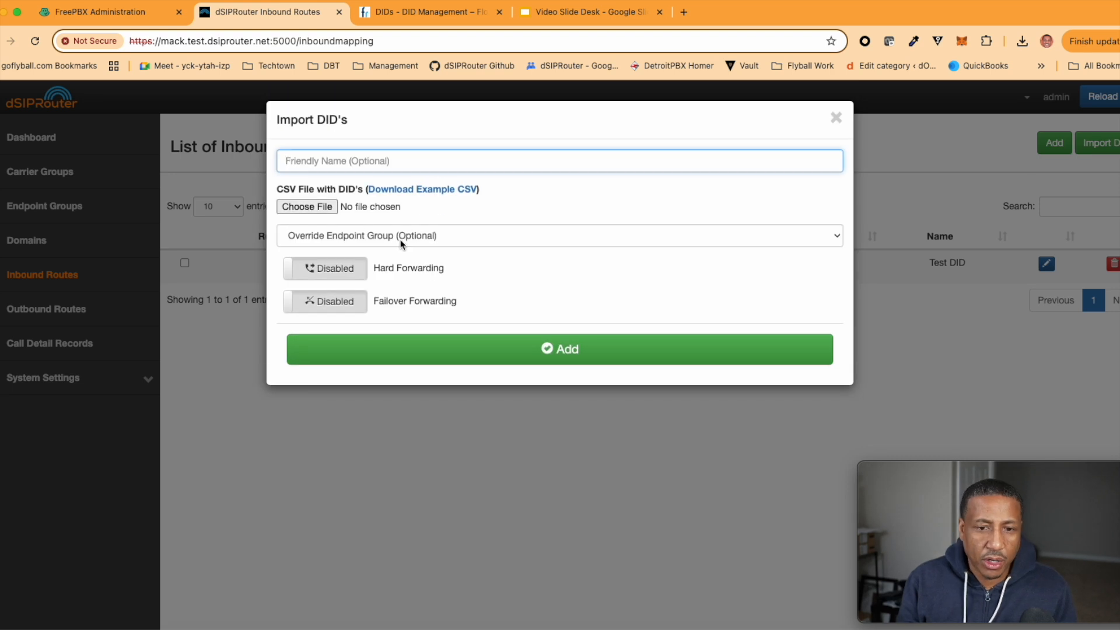
pyautogui.click(306, 208)
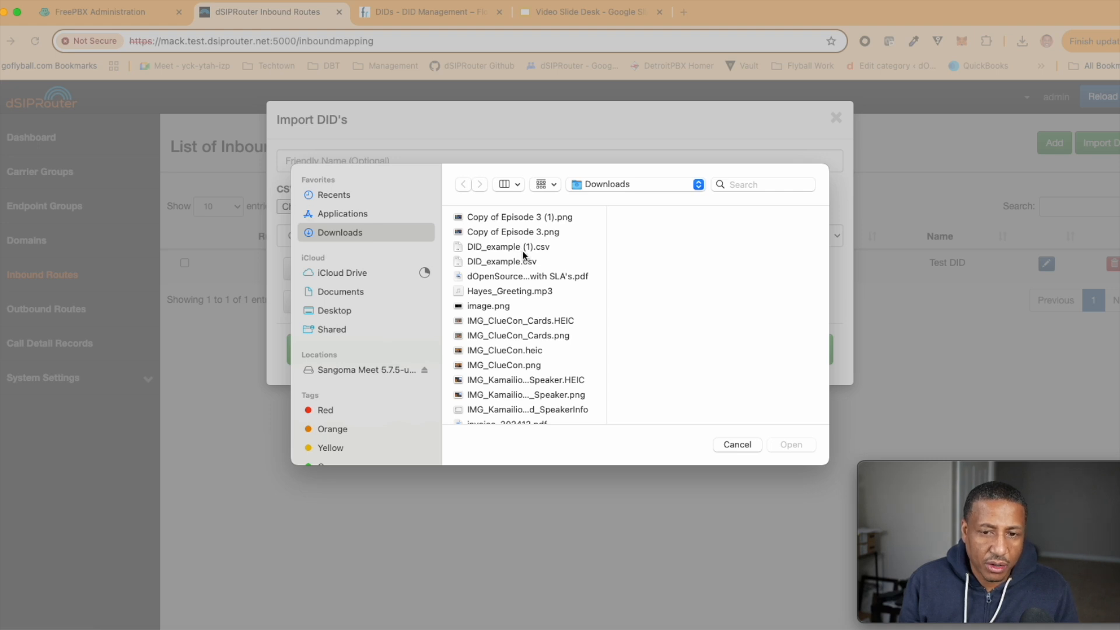
pyautogui.click(502, 264)
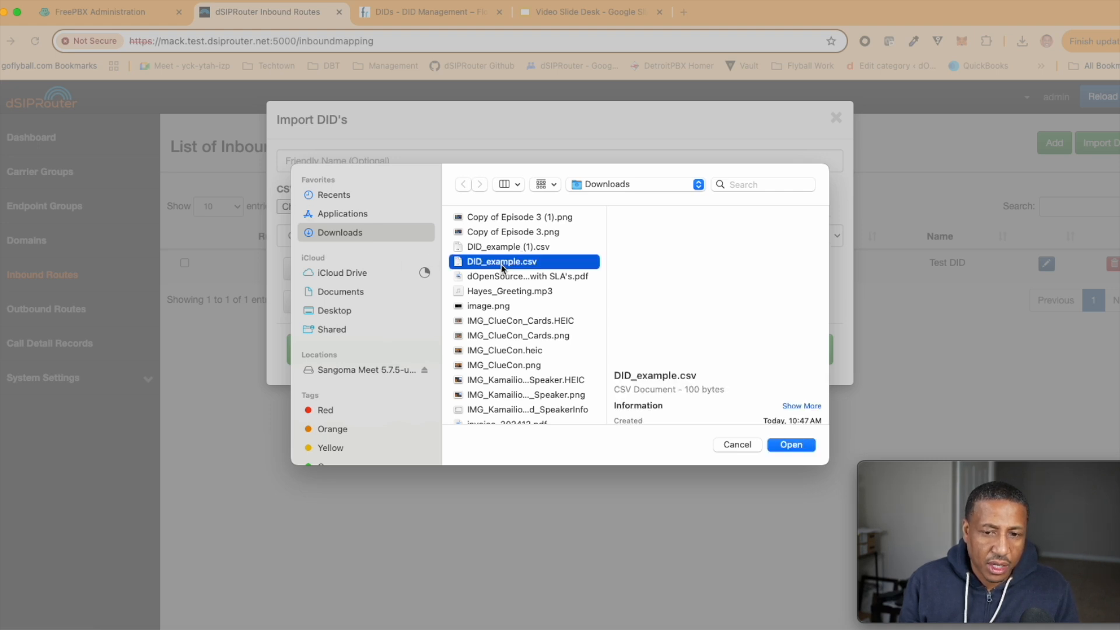
pyautogui.click(792, 446)
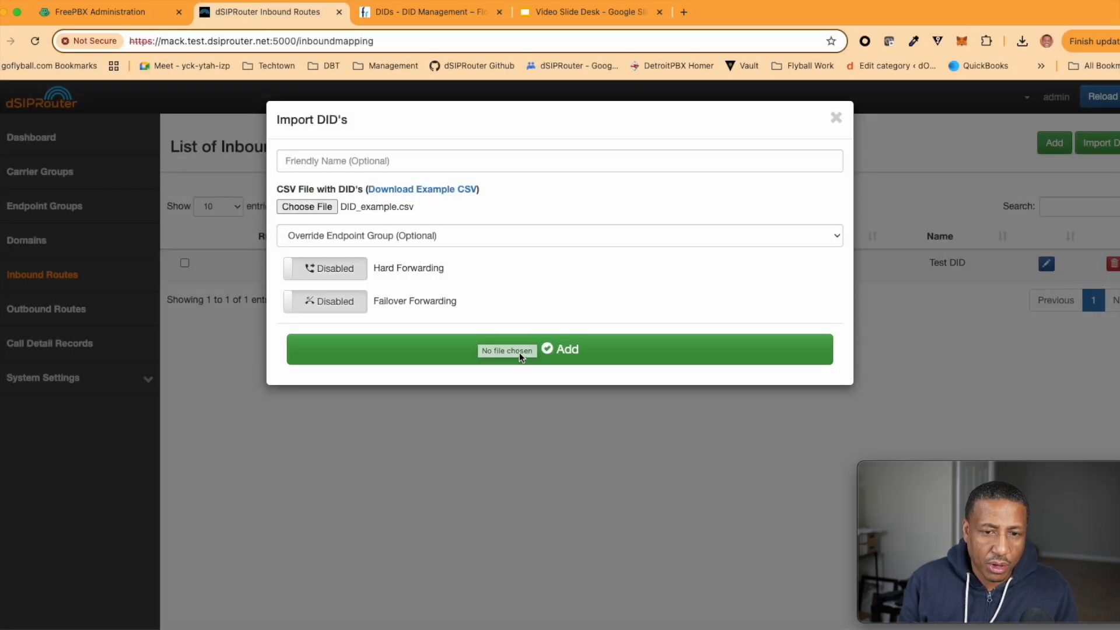
pyautogui.click(570, 351)
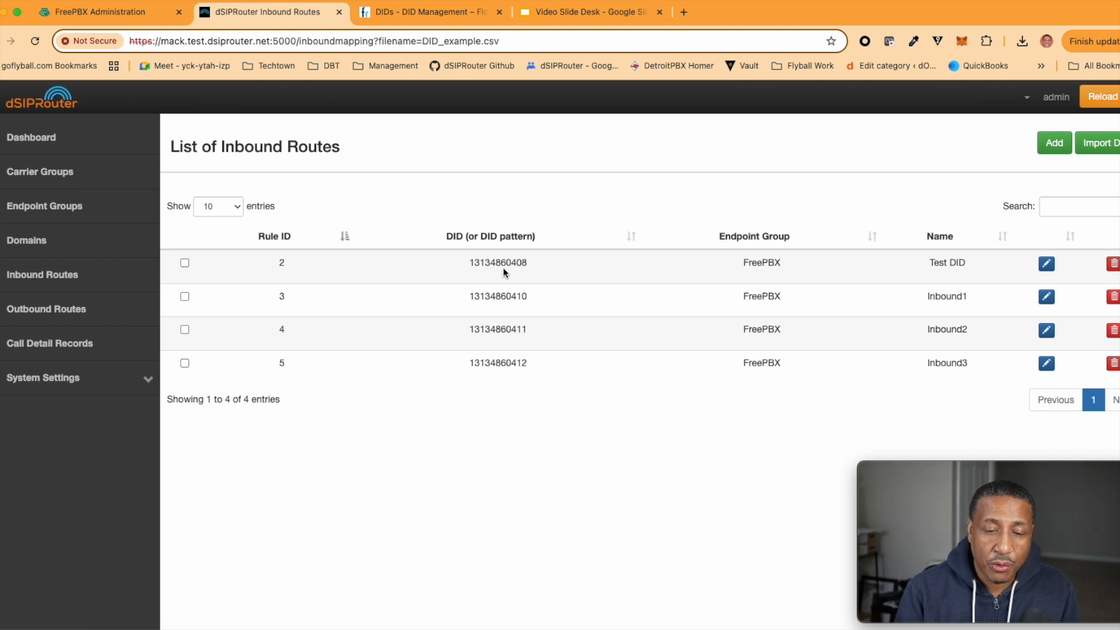
# Enable hard forwarding to Skyetel CarrierGroup on the Test DID route, then show the Hard Forwarding slide
pyautogui.click(1045, 265)
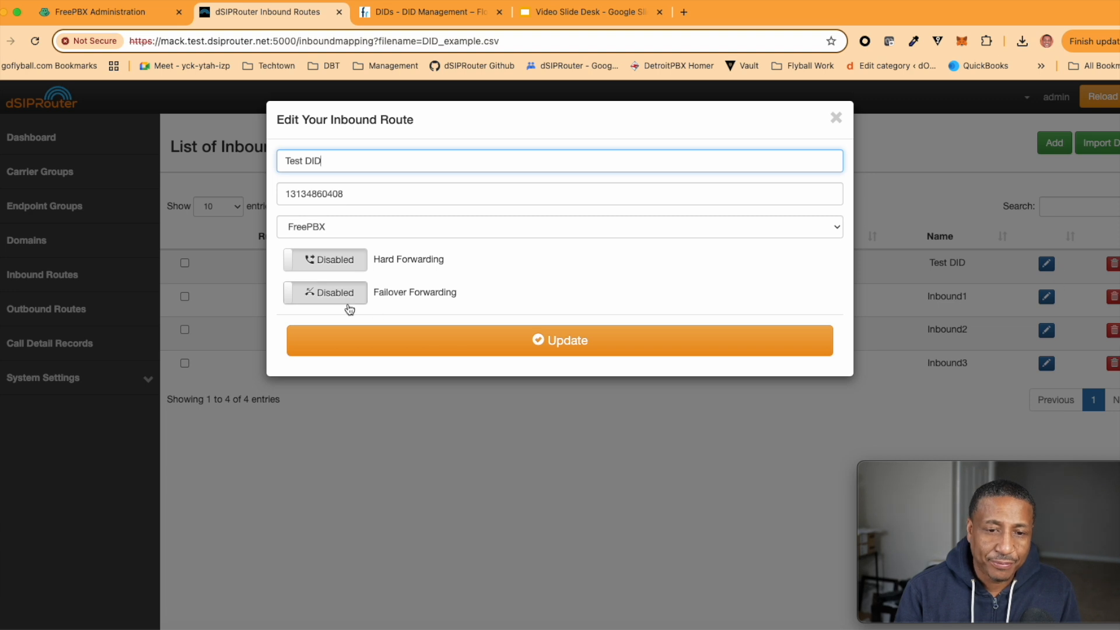
pyautogui.click(318, 260)
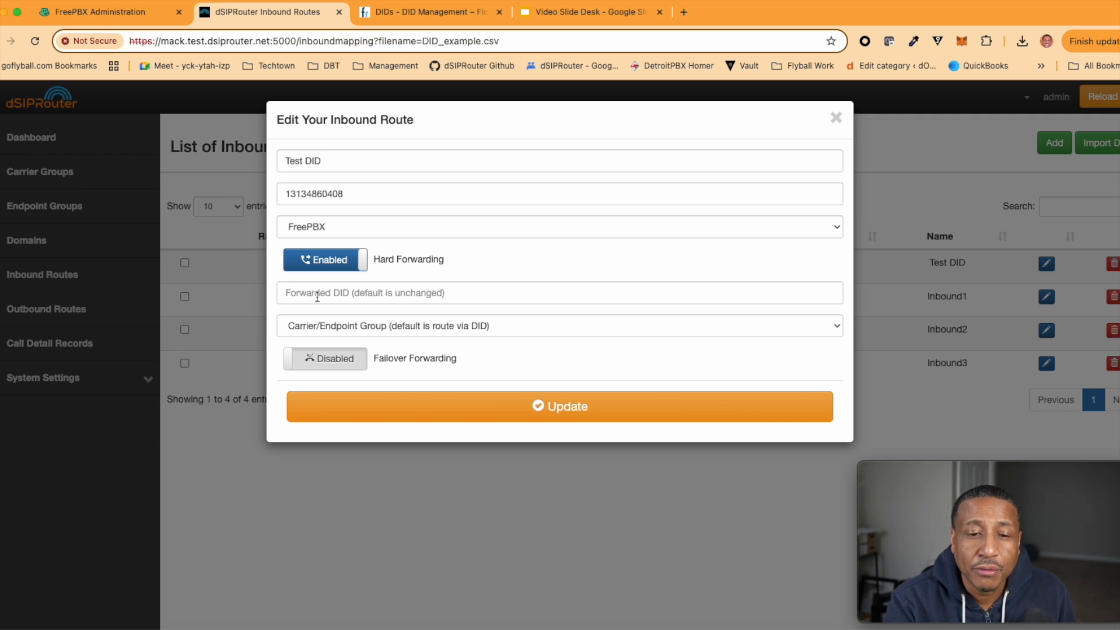
pyautogui.click(348, 324)
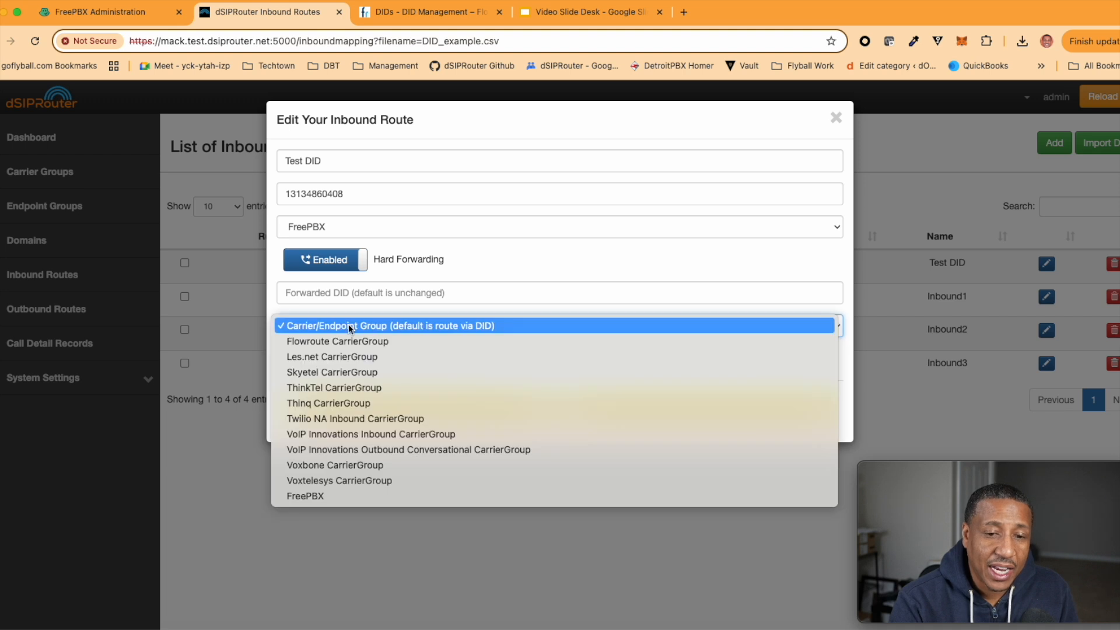
pyautogui.click(353, 372)
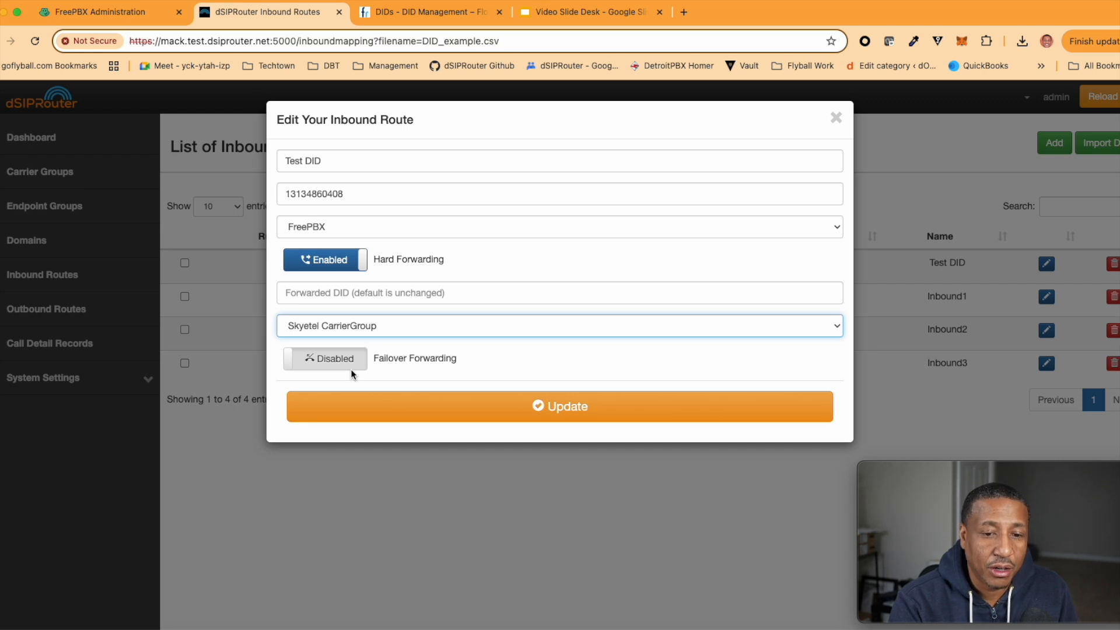
pyautogui.click(353, 326)
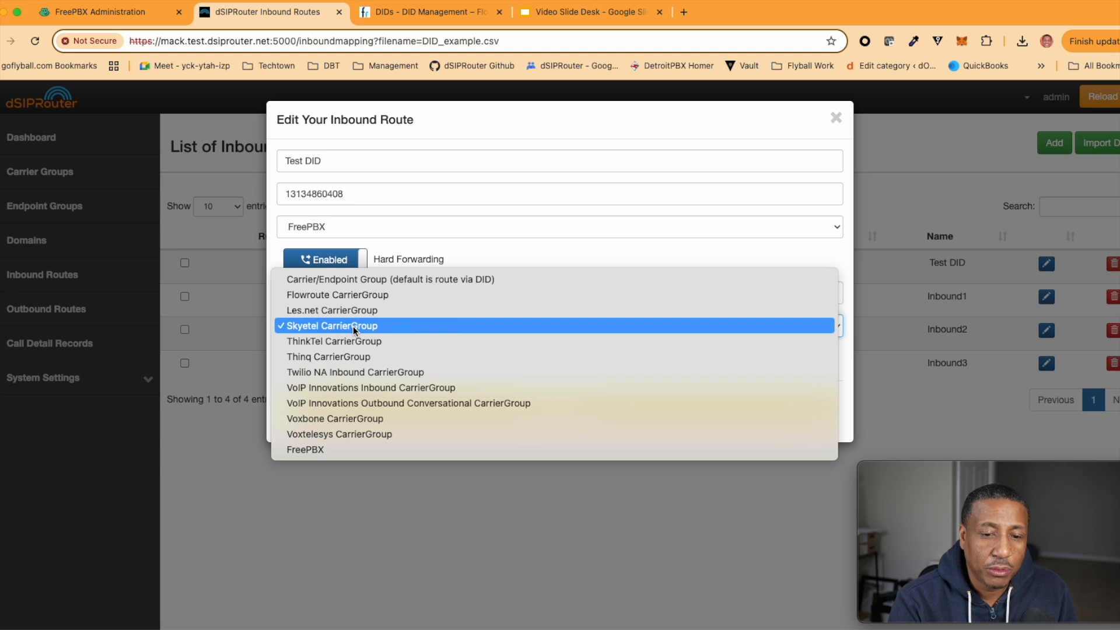
pyautogui.click(377, 236)
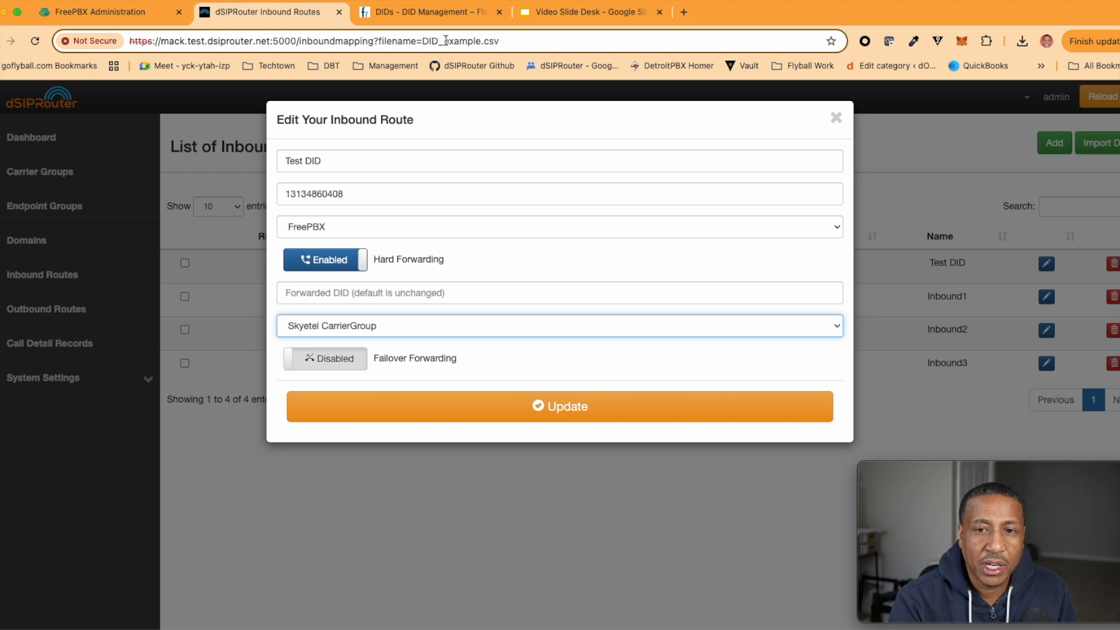
pyautogui.click(565, 13)
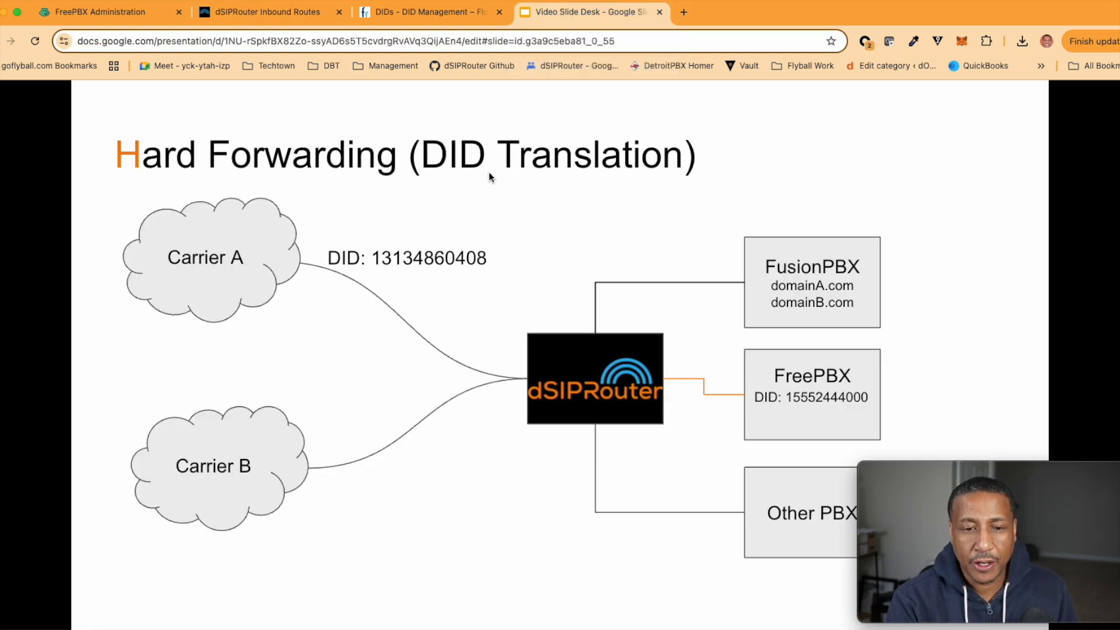
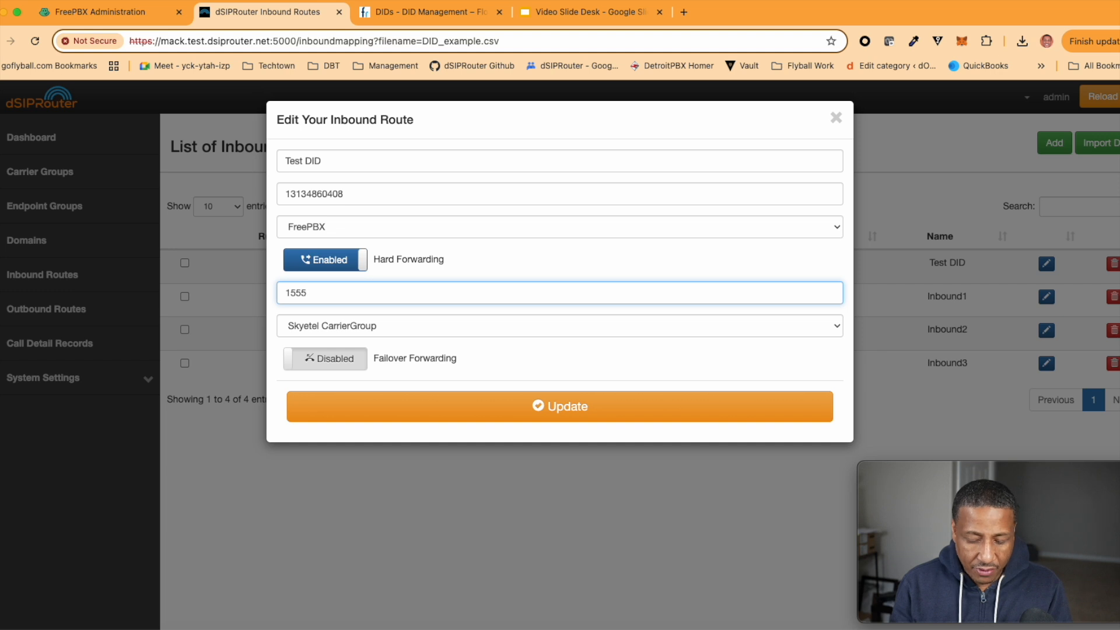
# Enter the Hard Forwarding number ending 2444000, fixing a stray last digit after checking the slide
pyautogui.write('444')
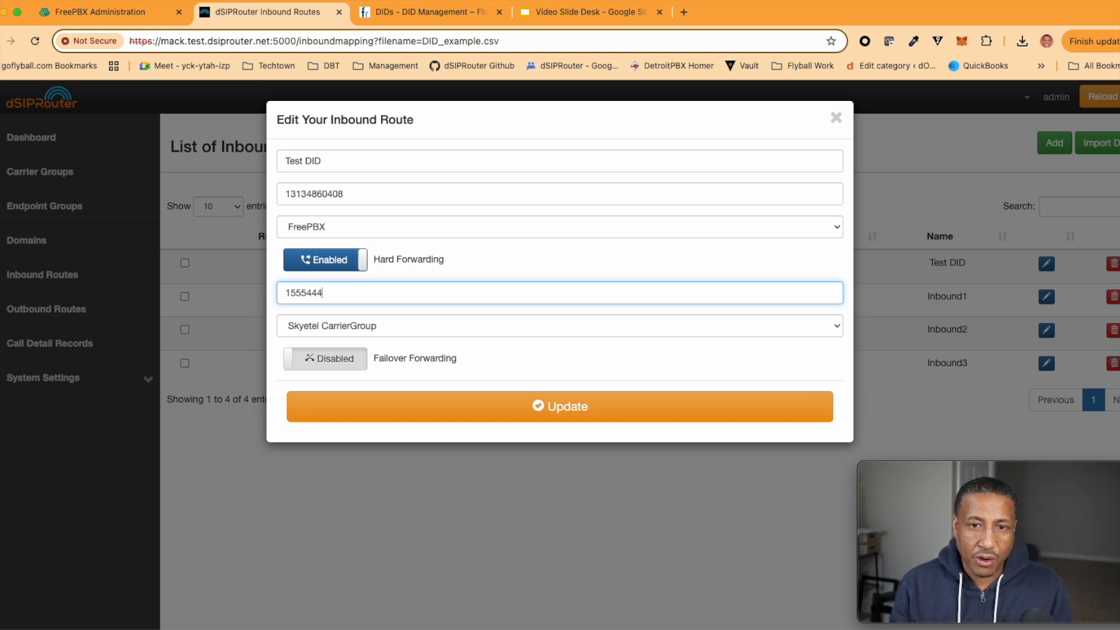
pyautogui.click(558, 21)
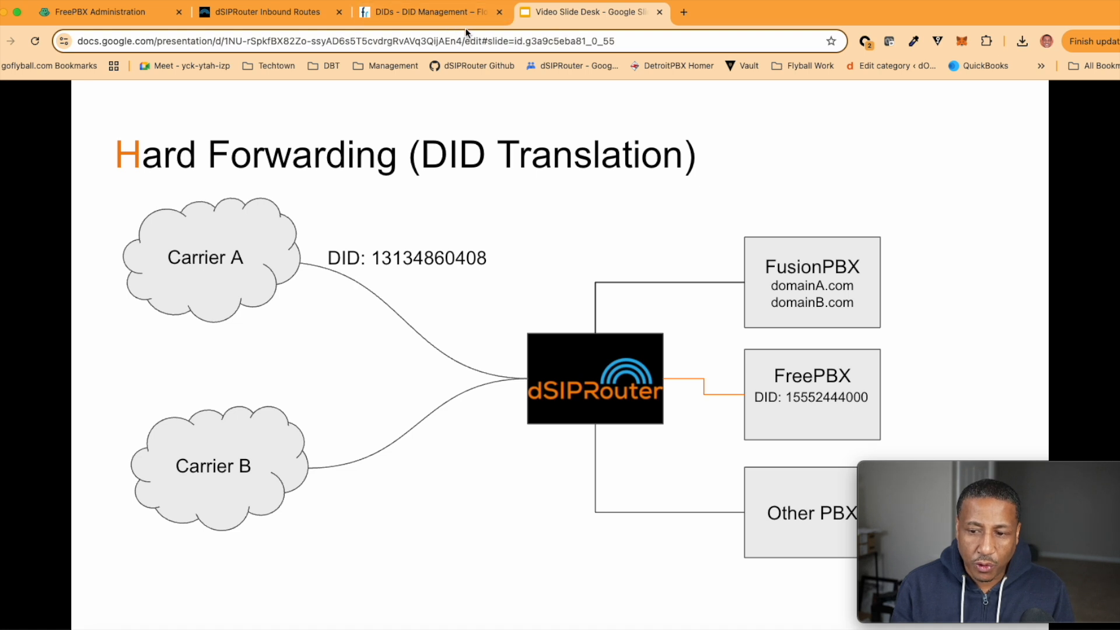
pyautogui.click(419, 13)
pyautogui.click(266, 12)
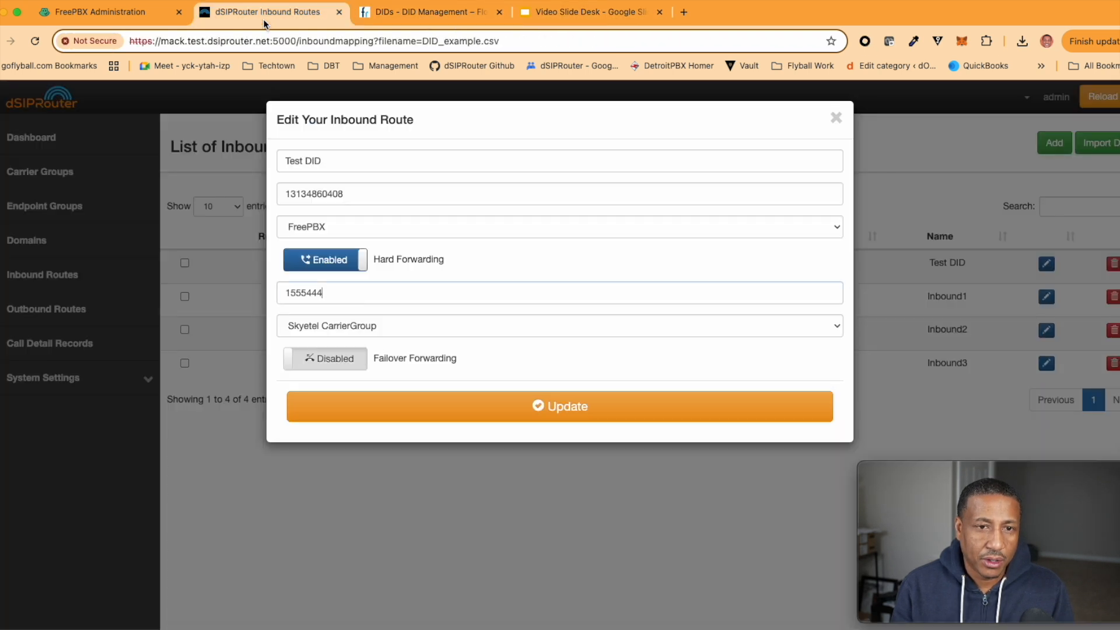
pyautogui.press('BackSpace')
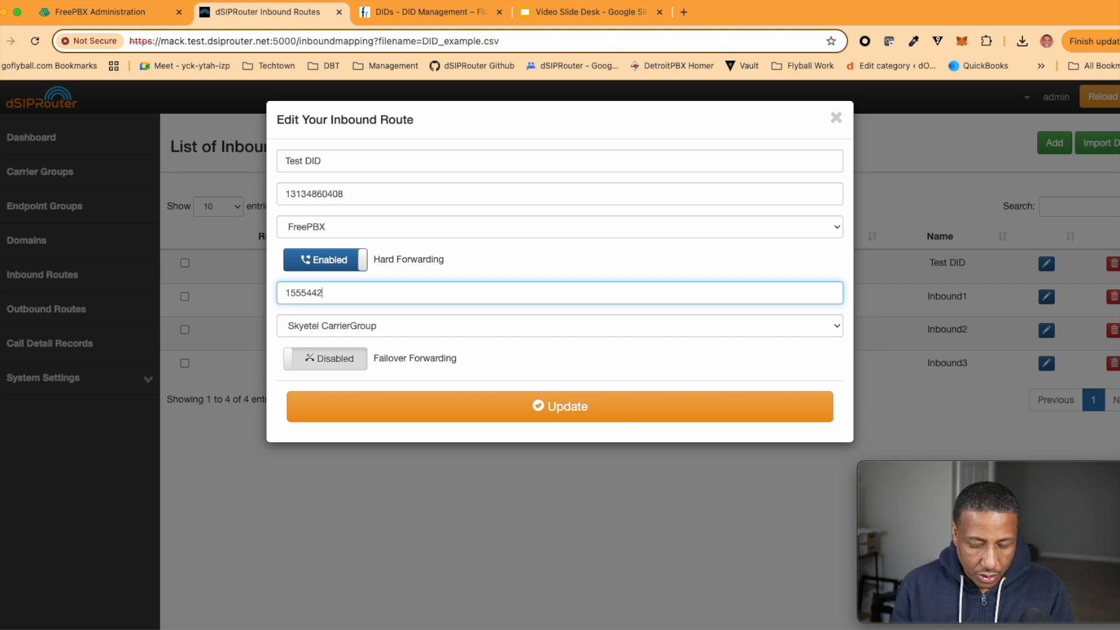
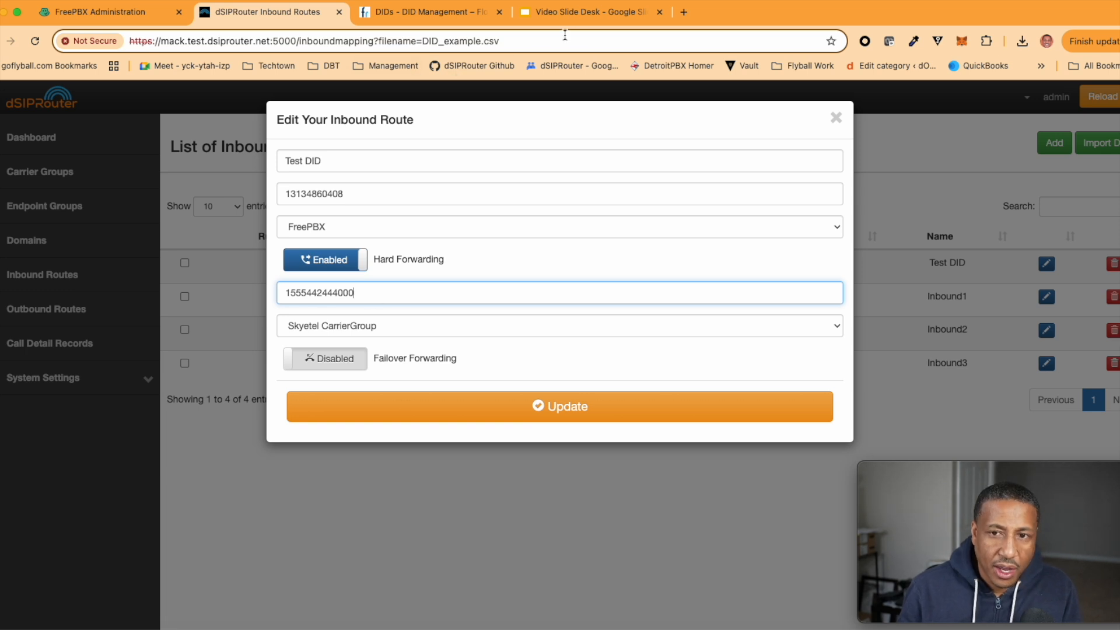
pyautogui.click(562, 12)
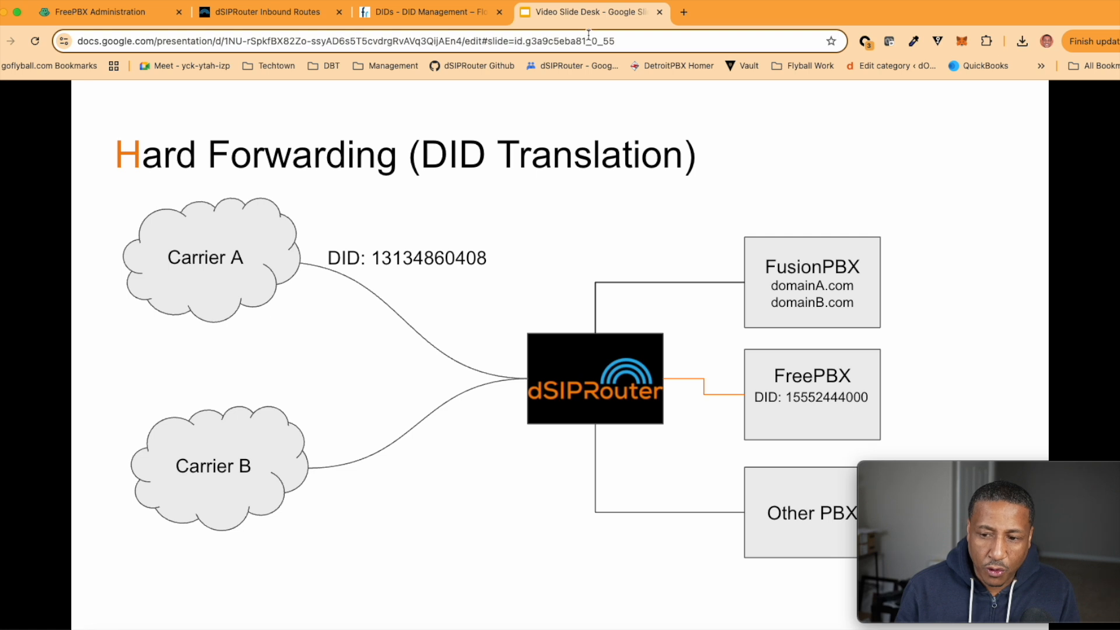
pyautogui.click(270, 13)
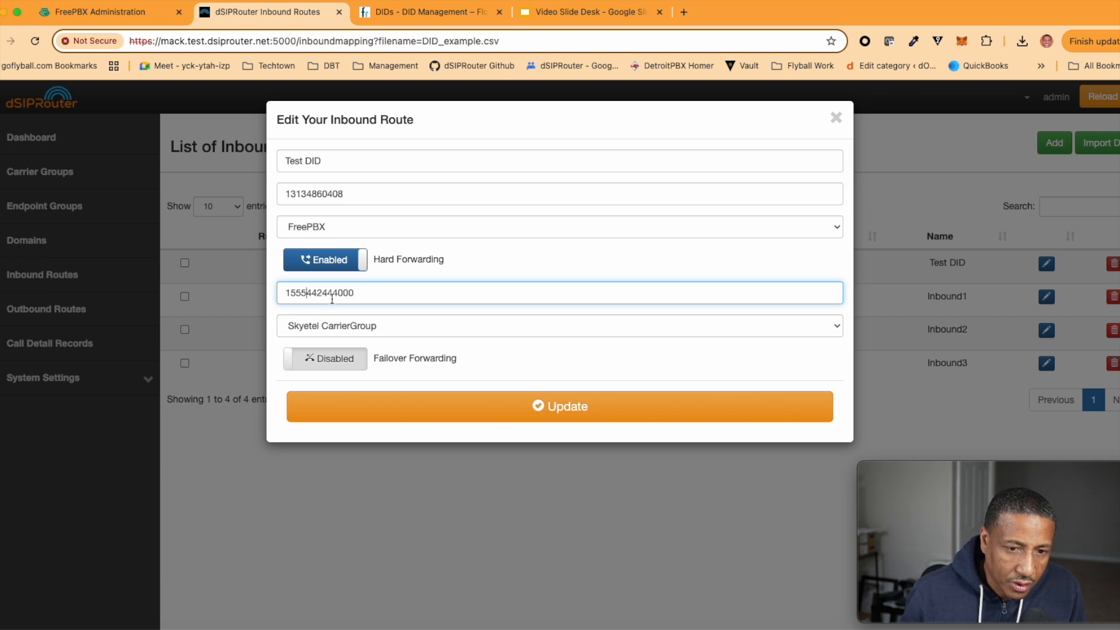
pyautogui.press('Right')
pyautogui.press('Right')
pyautogui.press('Right')
pyautogui.press('Right')
pyautogui.press('Right')
pyautogui.press('Left')
pyautogui.press('Left')
pyautogui.press('Left')
pyautogui.press('BackSpace')
pyautogui.press('BackSpace')
pyautogui.press('Right')
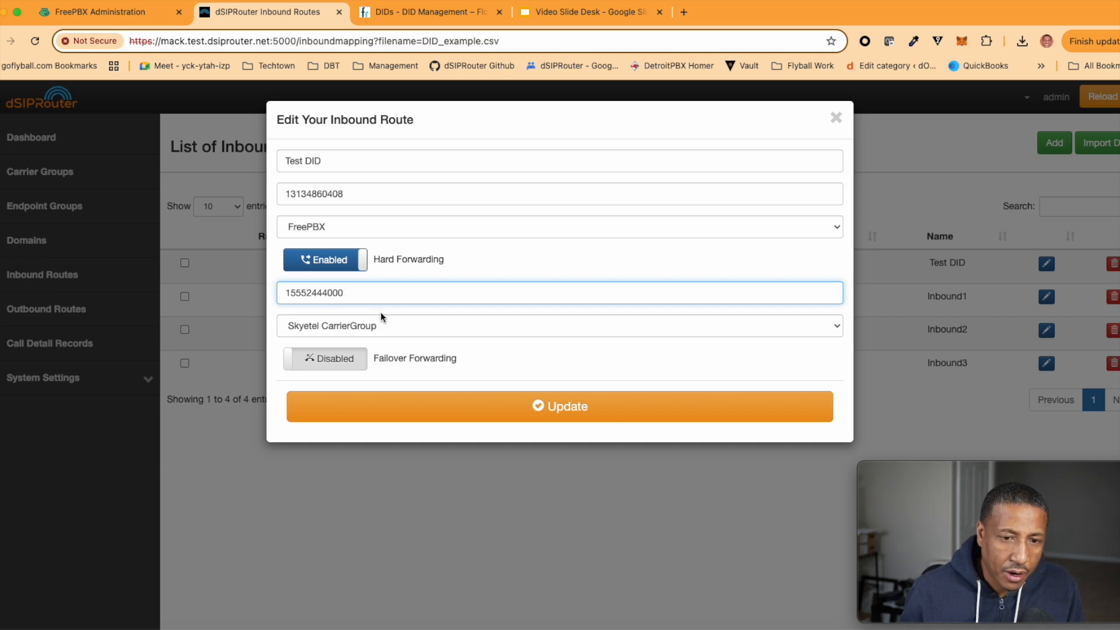
pyautogui.click(562, 12)
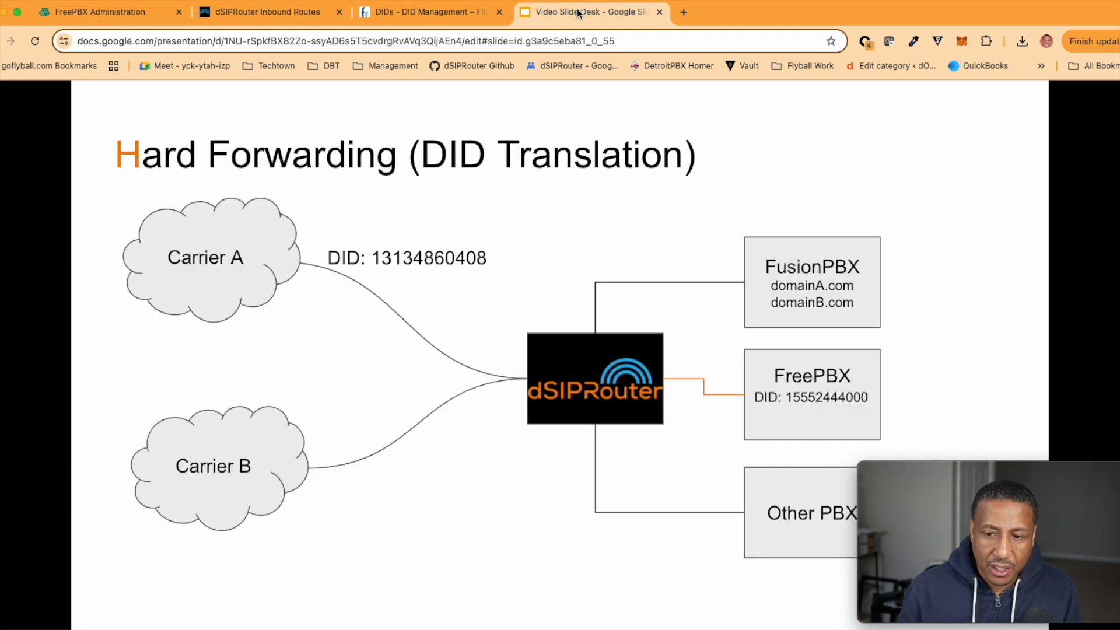
pyautogui.click(410, 13)
pyautogui.click(264, 14)
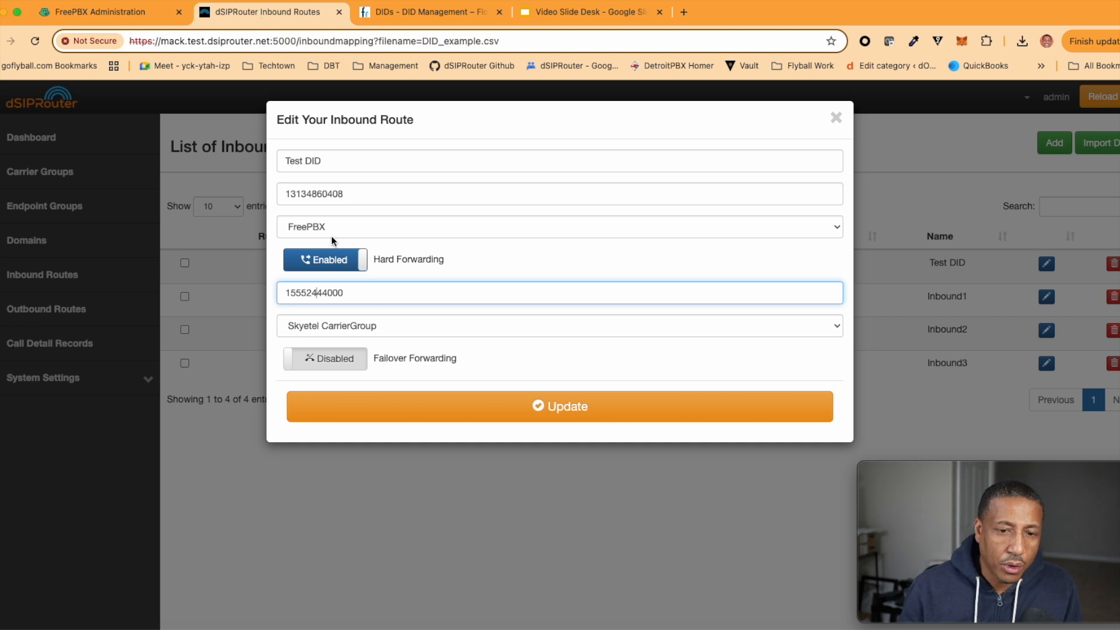
pyautogui.click(335, 319)
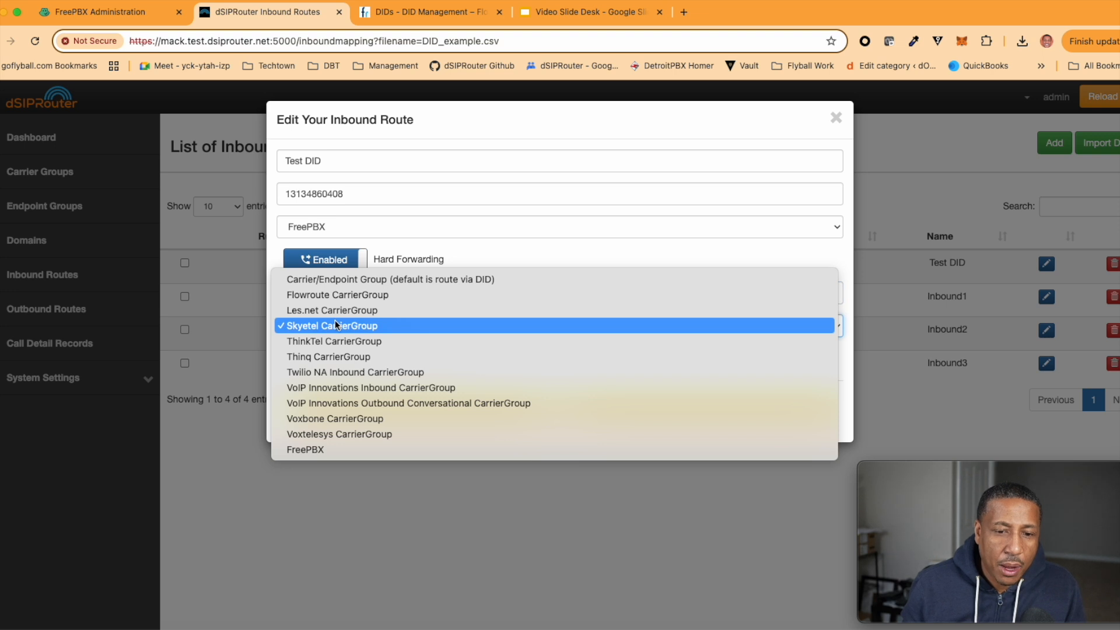
# Set Test DID to forward through the FreePBX group, save the route, and reload Kamailio
pyautogui.click(355, 450)
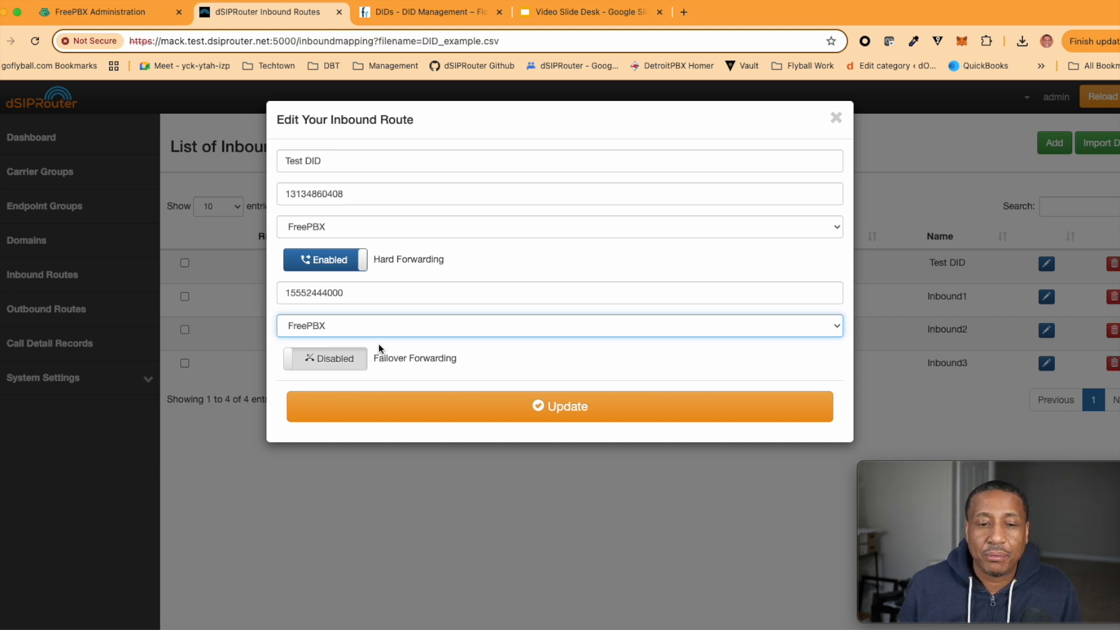
pyautogui.click(519, 415)
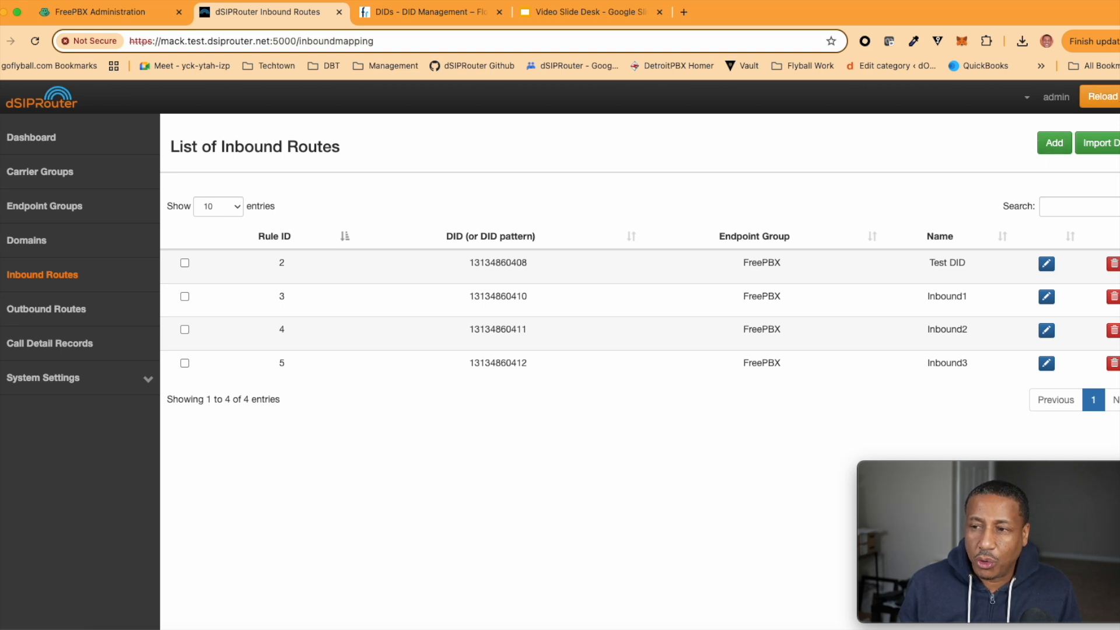
pyautogui.click(1108, 101)
pyautogui.click(1061, 127)
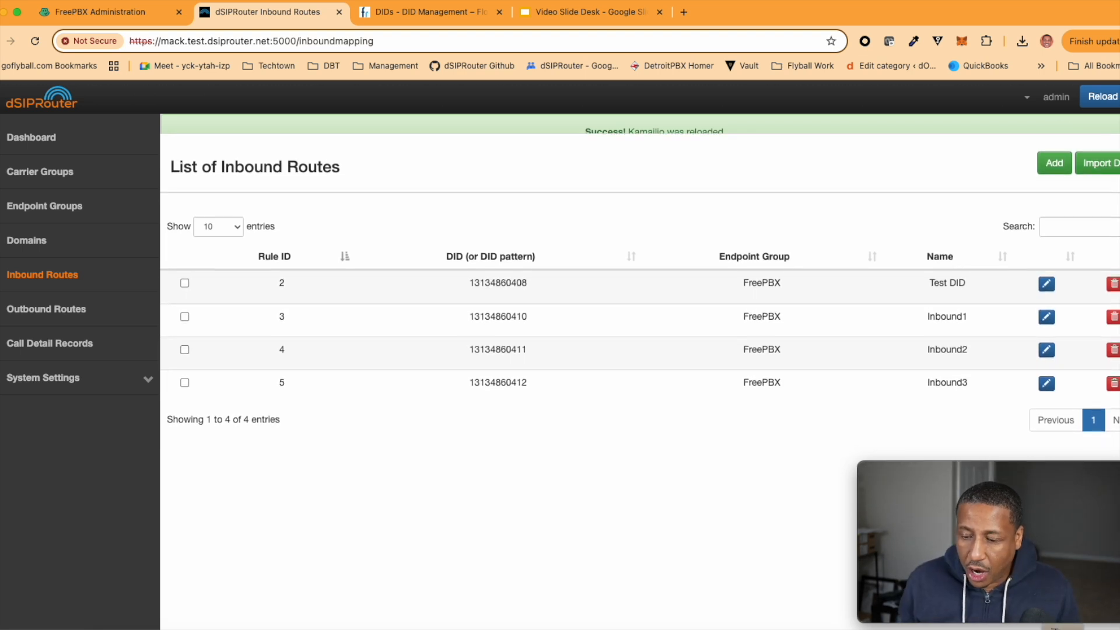
# In the terminal, quit the open CSV file with :q
pyautogui.press('super+Tab')
pyautogui.write(':q')
pyautogui.press('Return')
# Reconnect to the router server, start sngrep -c, and clear the captured calls with F5
pyautogui.press('Up')
pyautogui.press('Up')
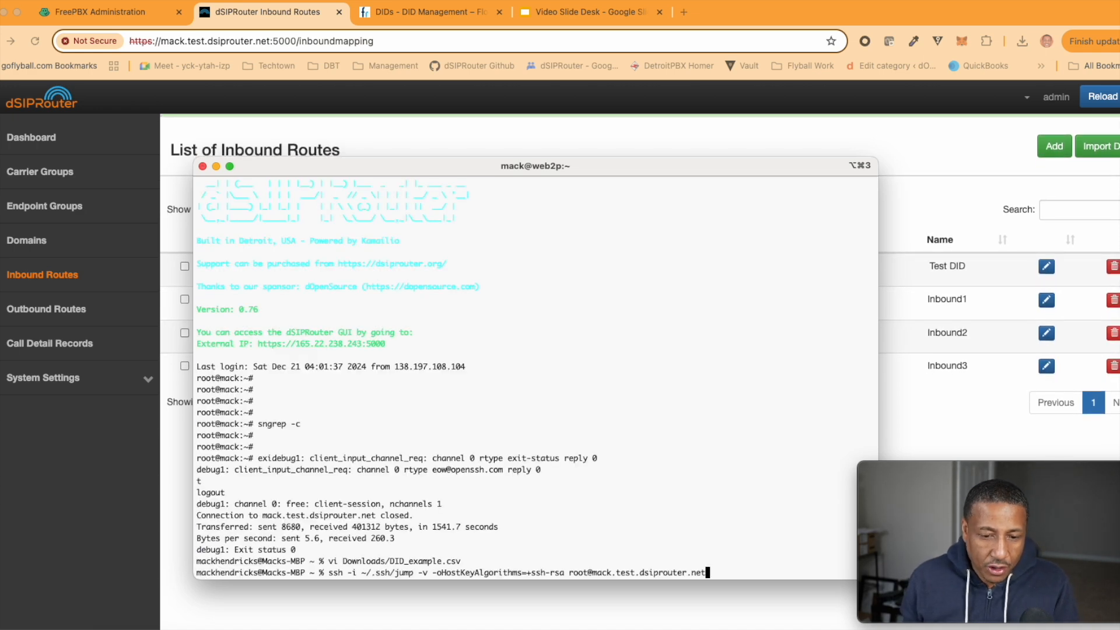
pyautogui.press('Return')
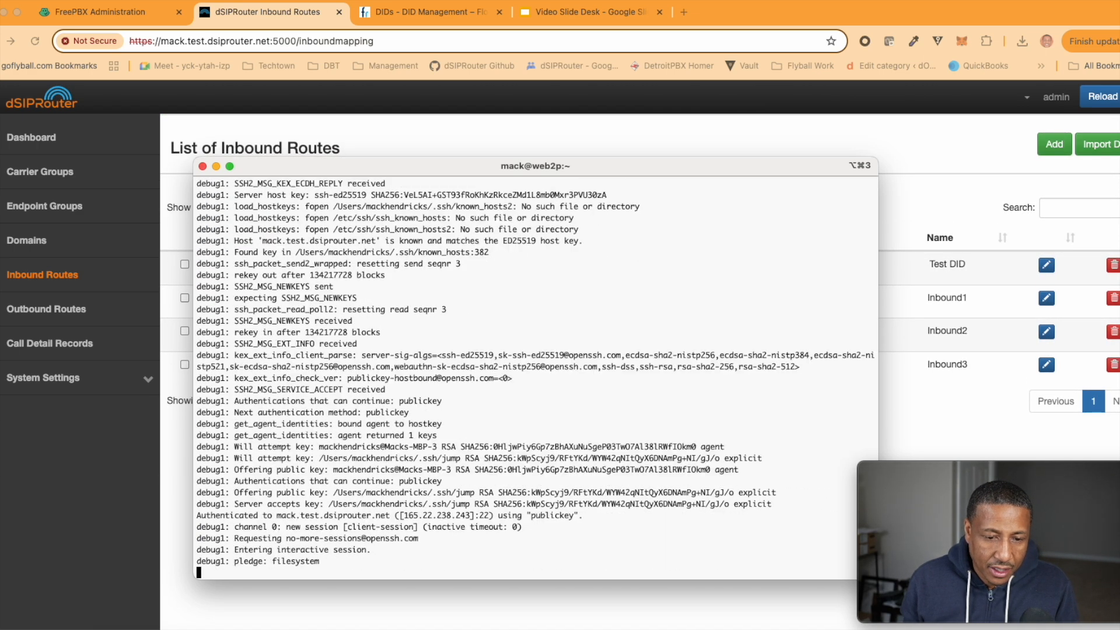
pyautogui.press('Return')
pyautogui.press('Return')
pyautogui.write('sngrep -c')
pyautogui.press('Return')
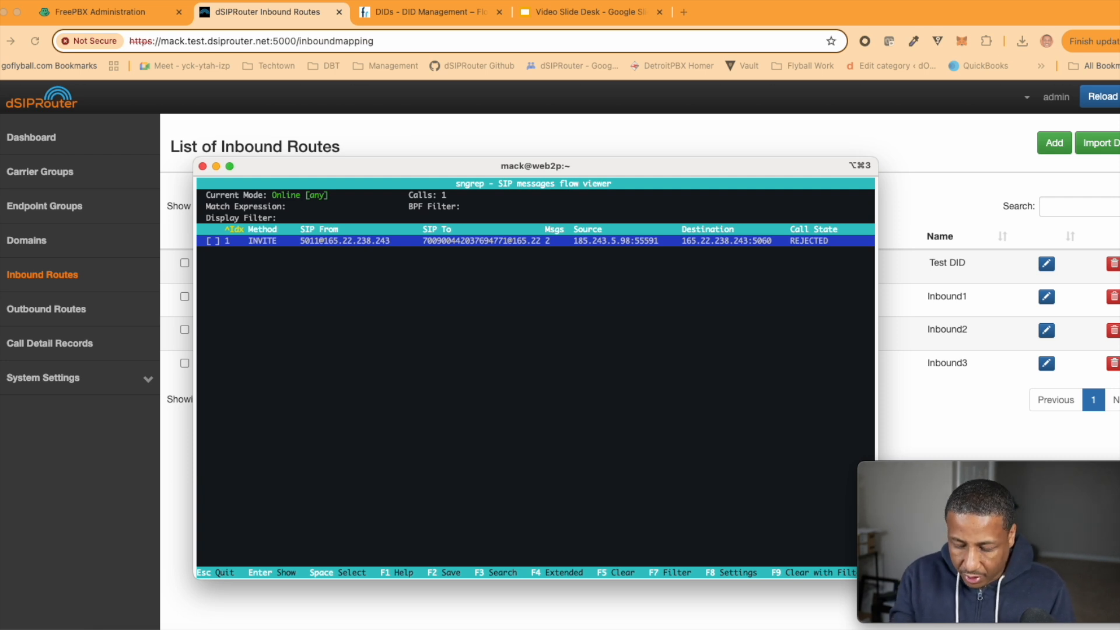
pyautogui.press('F5')
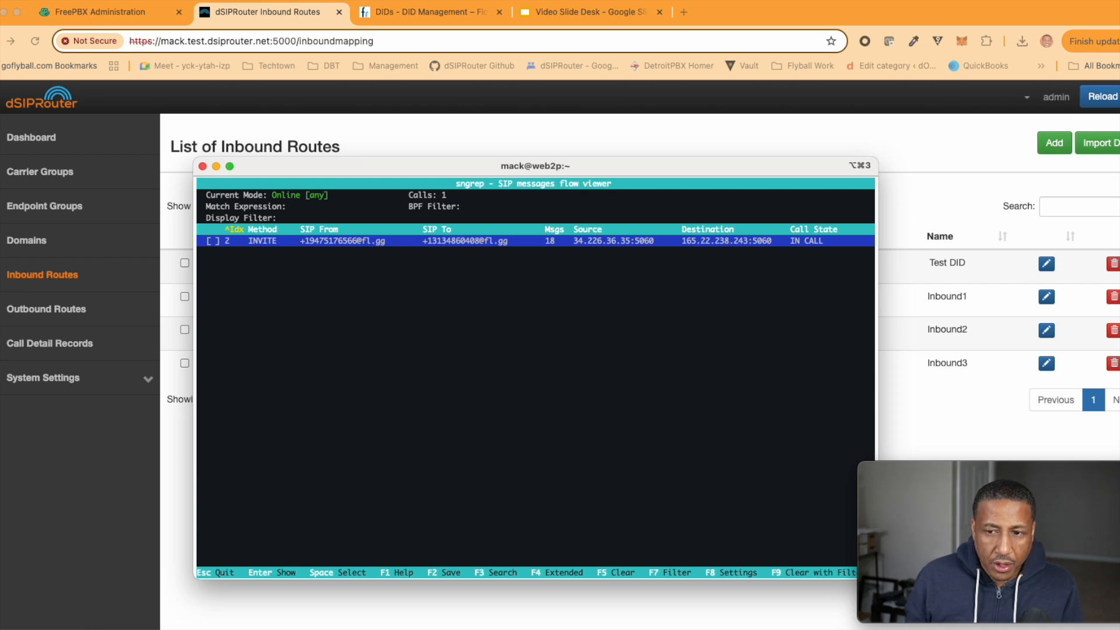
# Open the call's SIP flow in a widened terminal and inspect the INVITE, 407 and 100 Trying messages
pyautogui.press('Return')
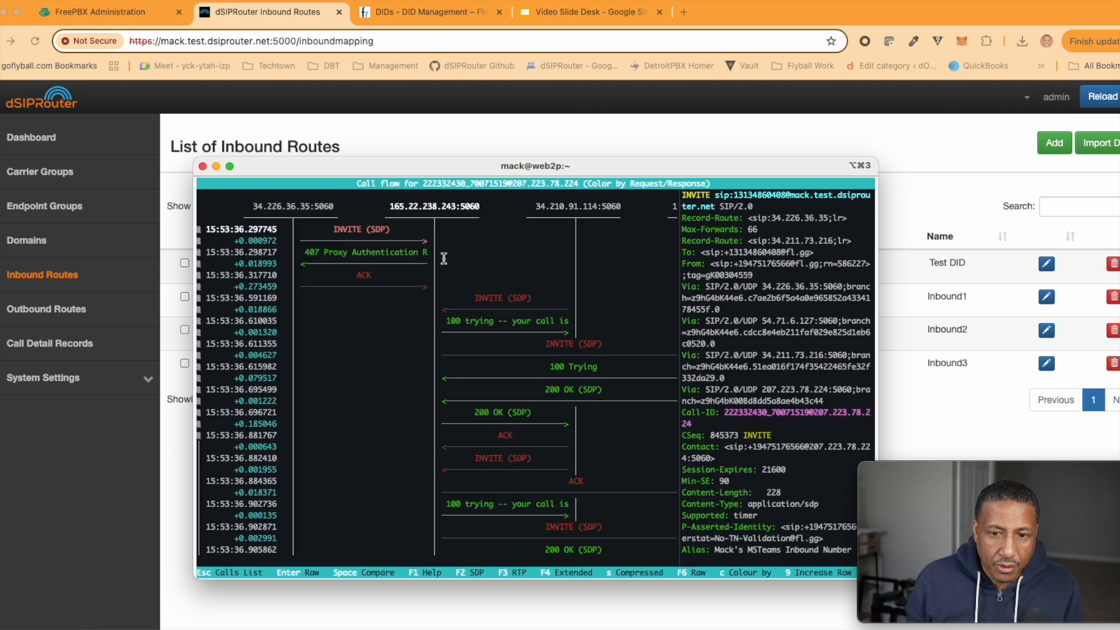
pyautogui.moveTo(774, 163); pyautogui.dragTo(734, 132)
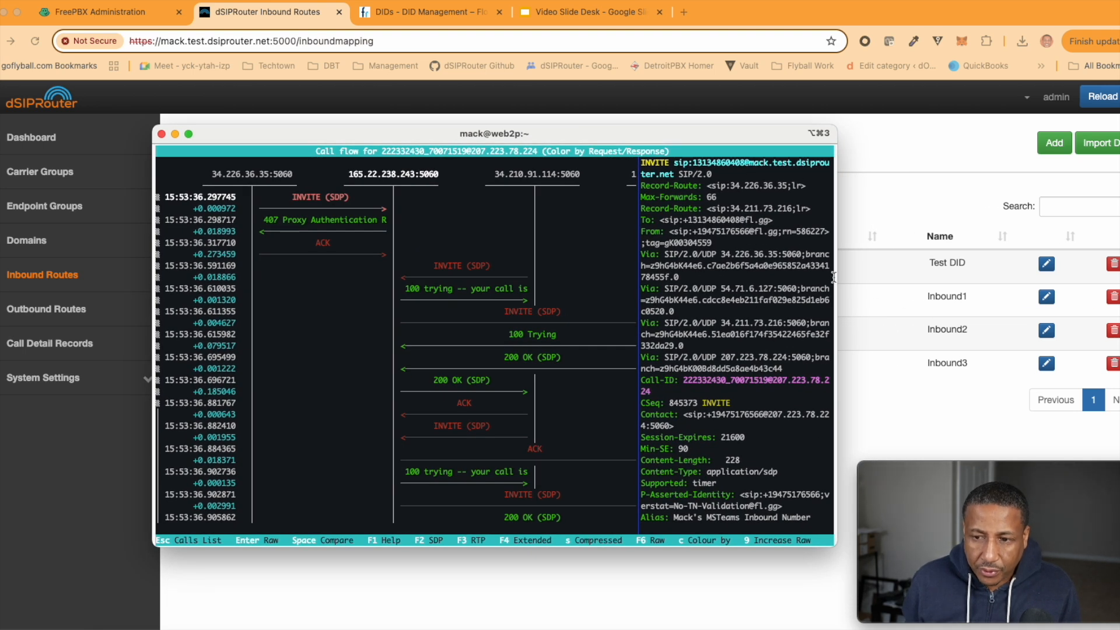
pyautogui.moveTo(834, 277); pyautogui.dragTo(1073, 287)
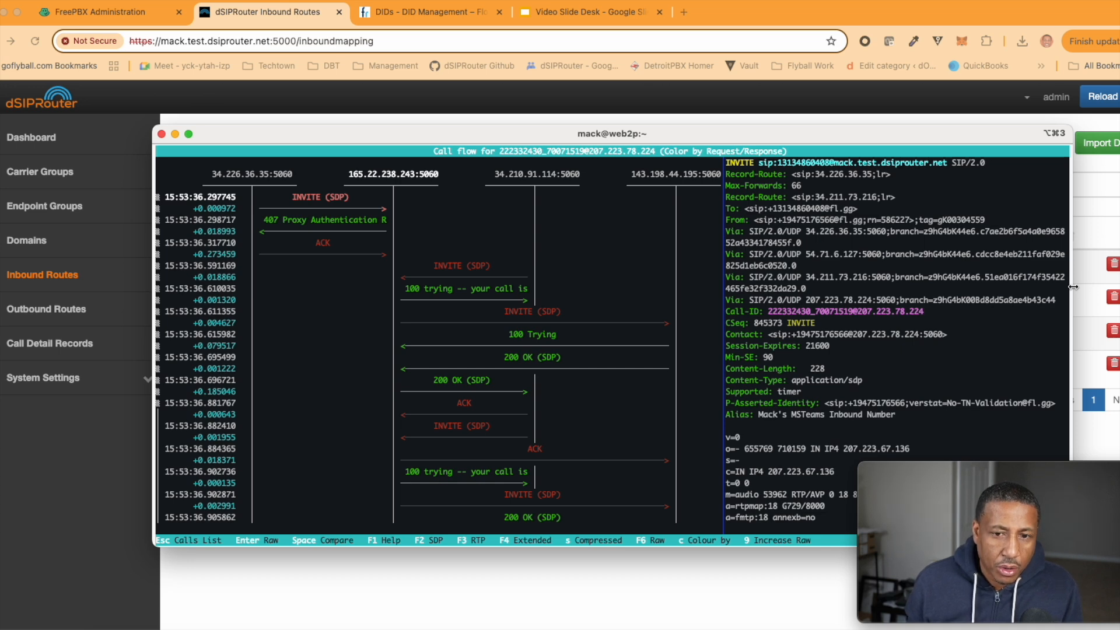
pyautogui.press('Down')
pyautogui.press('Up')
pyautogui.press('Down')
pyautogui.press('Up')
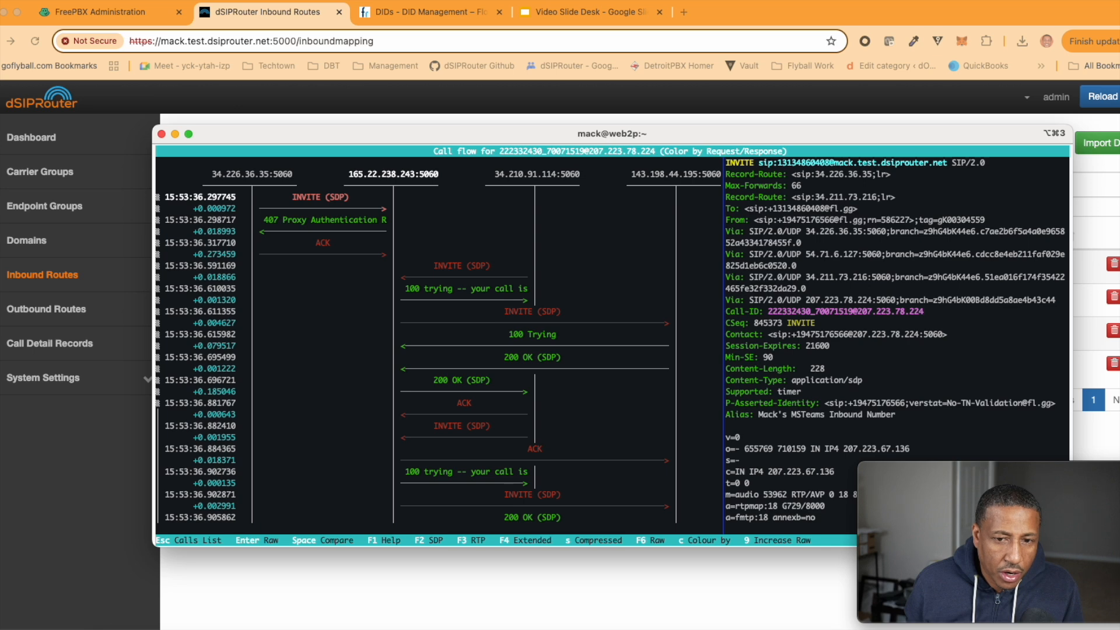
pyautogui.press('Down')
pyautogui.press('Down')
pyautogui.press('Down')
pyautogui.press('Down')
pyautogui.press('Down')
pyautogui.press('Down')
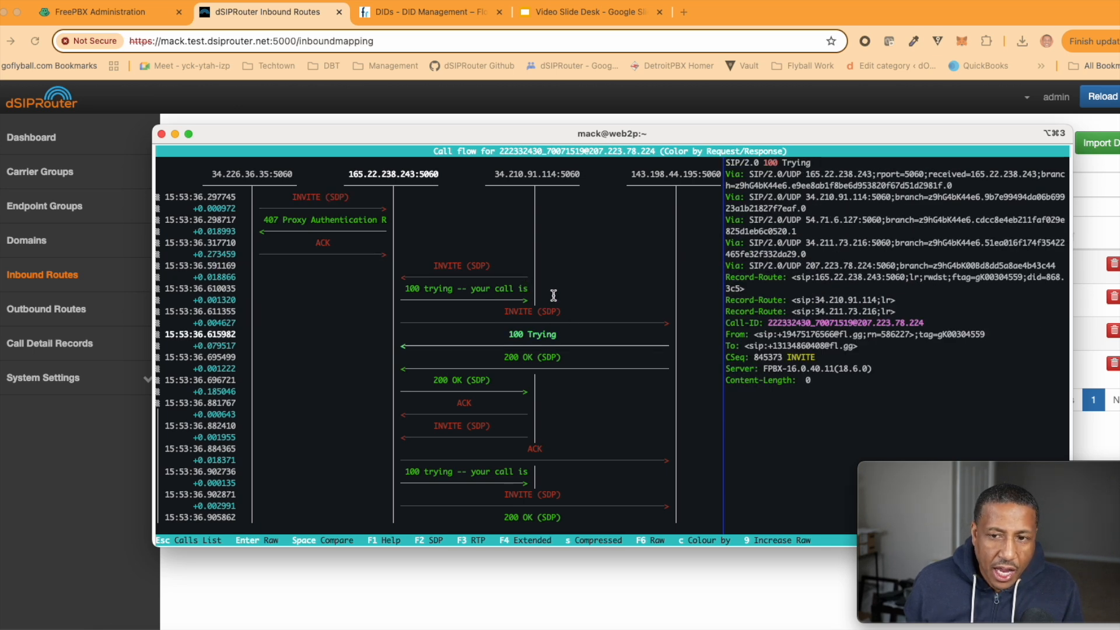
pyautogui.press('Up')
pyautogui.press('Up')
pyautogui.press('Up')
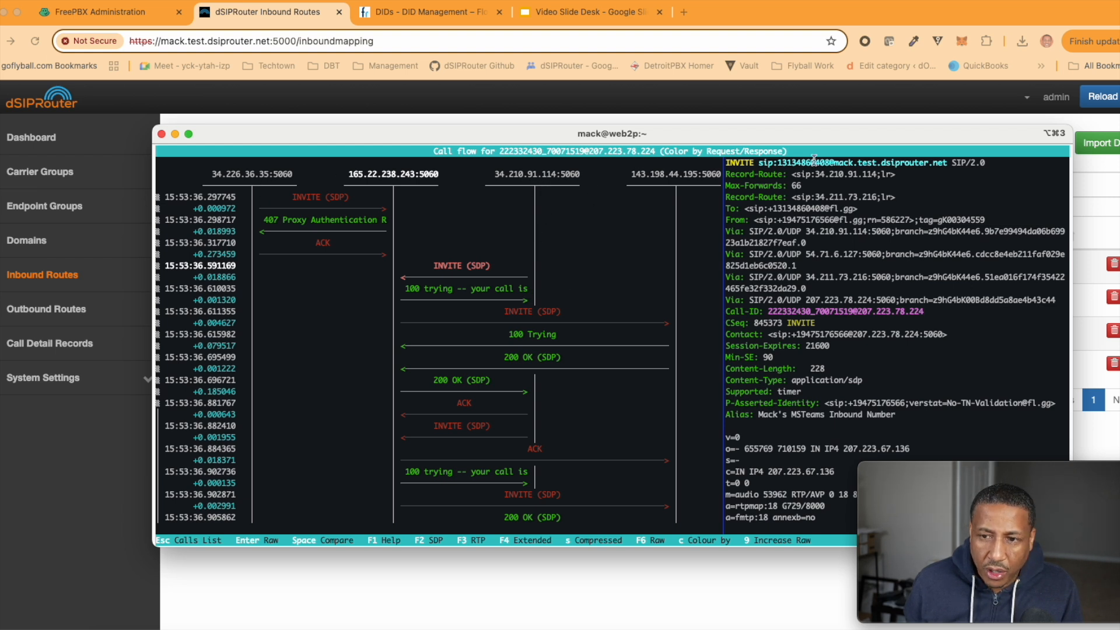
# Highlight the dialled DID, the FreePBX server IP, and the translated FreePBX number in the INVITE
pyautogui.moveTo(776, 163); pyautogui.dragTo(829, 163)
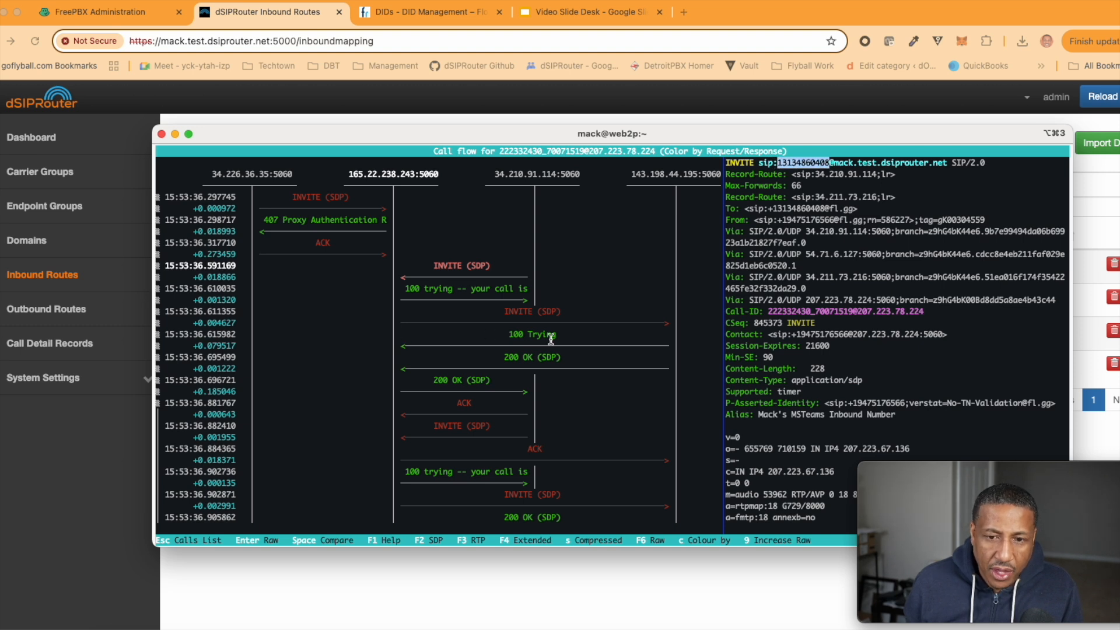
pyautogui.press('Down')
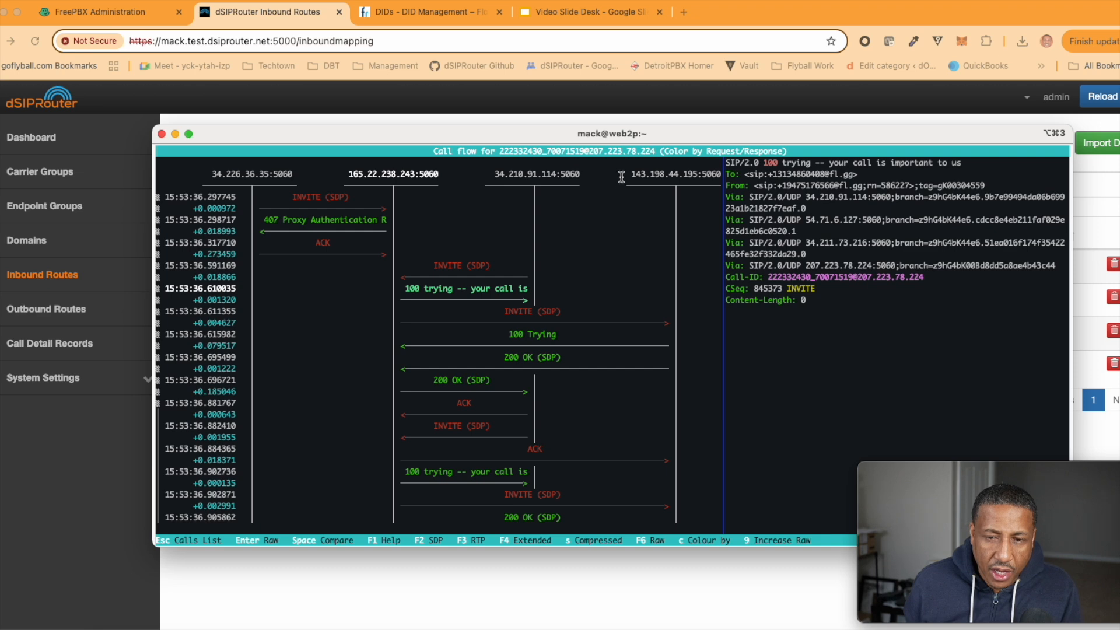
pyautogui.moveTo(630, 175); pyautogui.dragTo(697, 174)
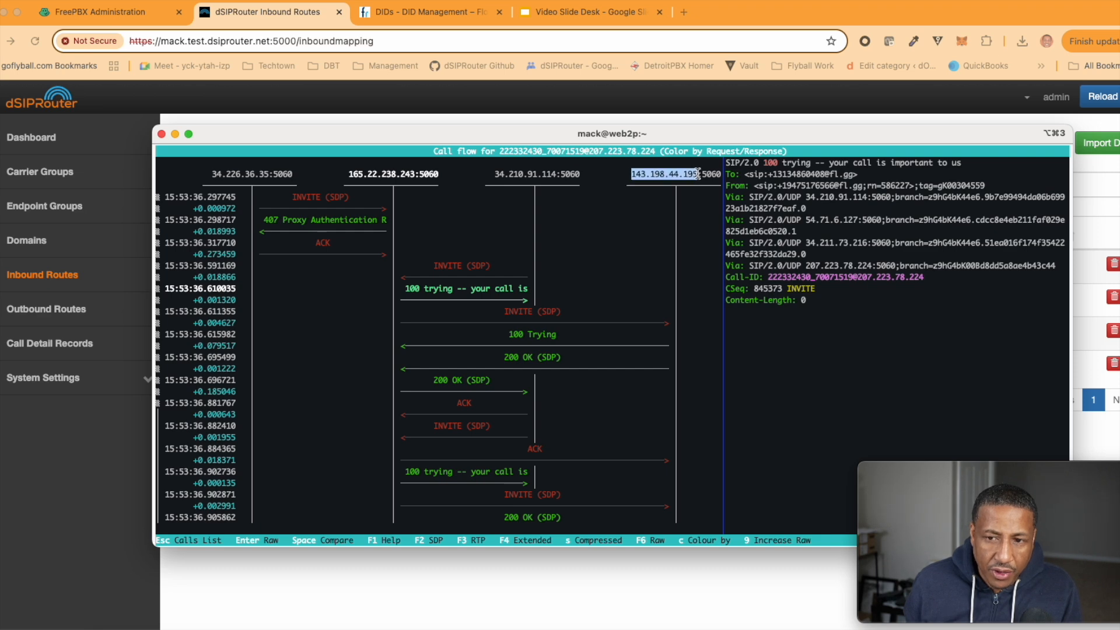
pyautogui.click(661, 232)
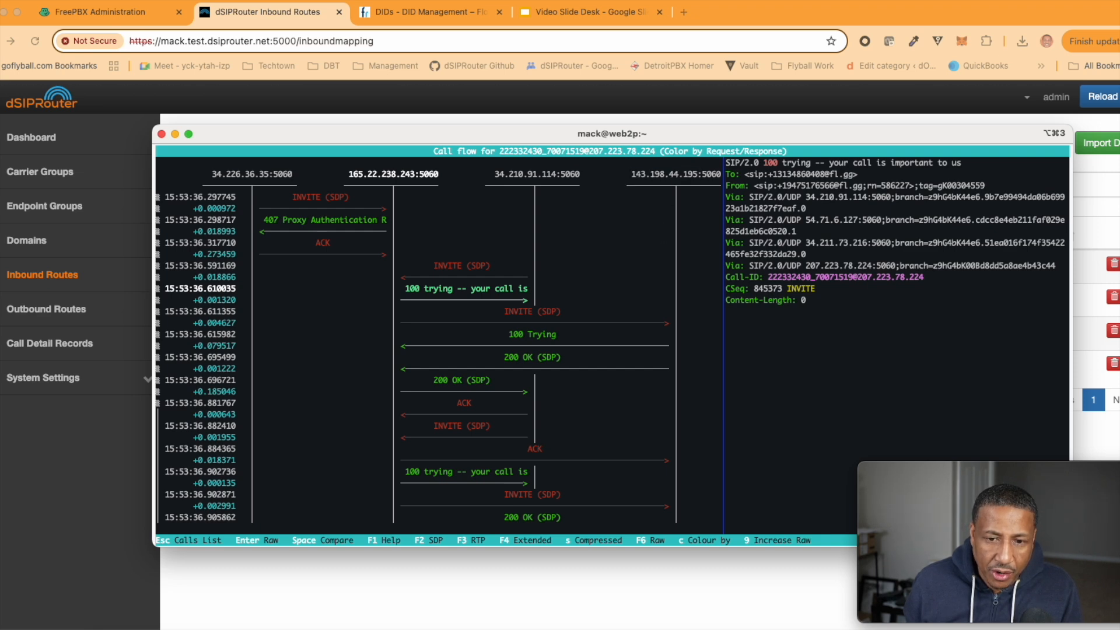
pyautogui.press('Down')
pyautogui.press('Down')
pyautogui.press('Up')
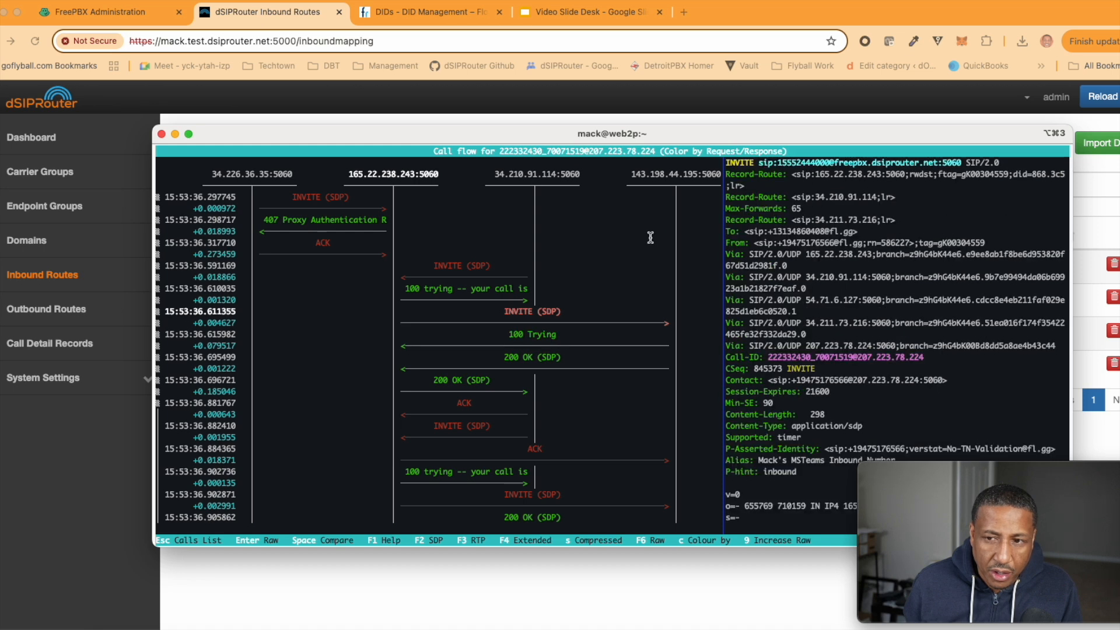
pyautogui.moveTo(776, 163); pyautogui.dragTo(830, 164)
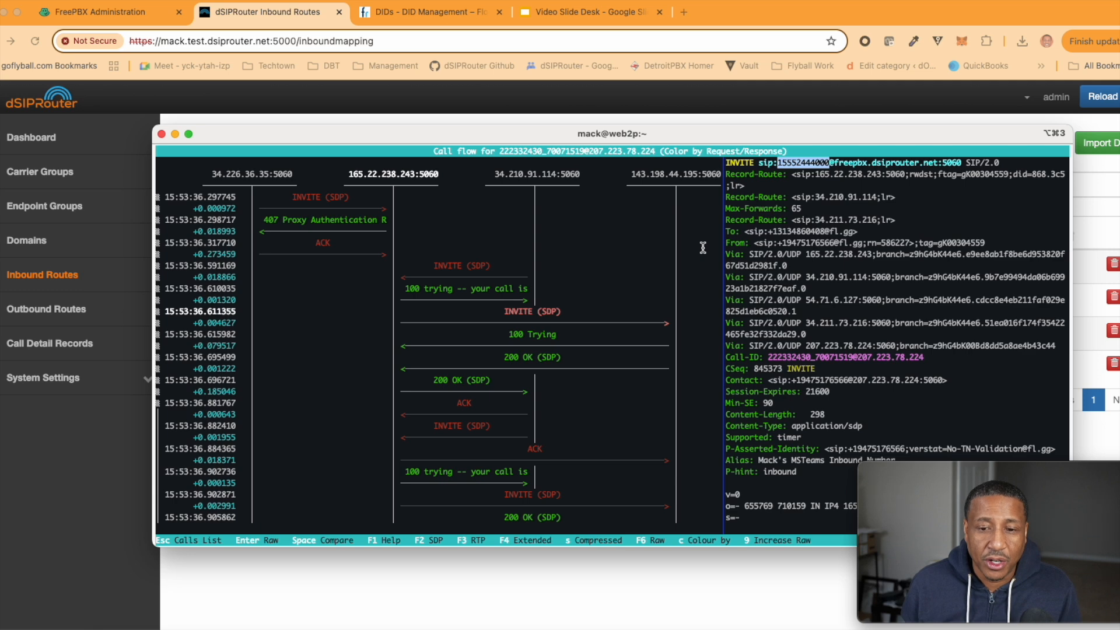
# Review the later INVITE and final 200 OK, then return to the dSIPRouter Inbound Routes page
pyautogui.press('Down')
pyautogui.press('Down')
pyautogui.press('Down')
pyautogui.press('Down')
pyautogui.press('Down')
pyautogui.press('Down')
pyautogui.press('Down')
pyautogui.press('Down')
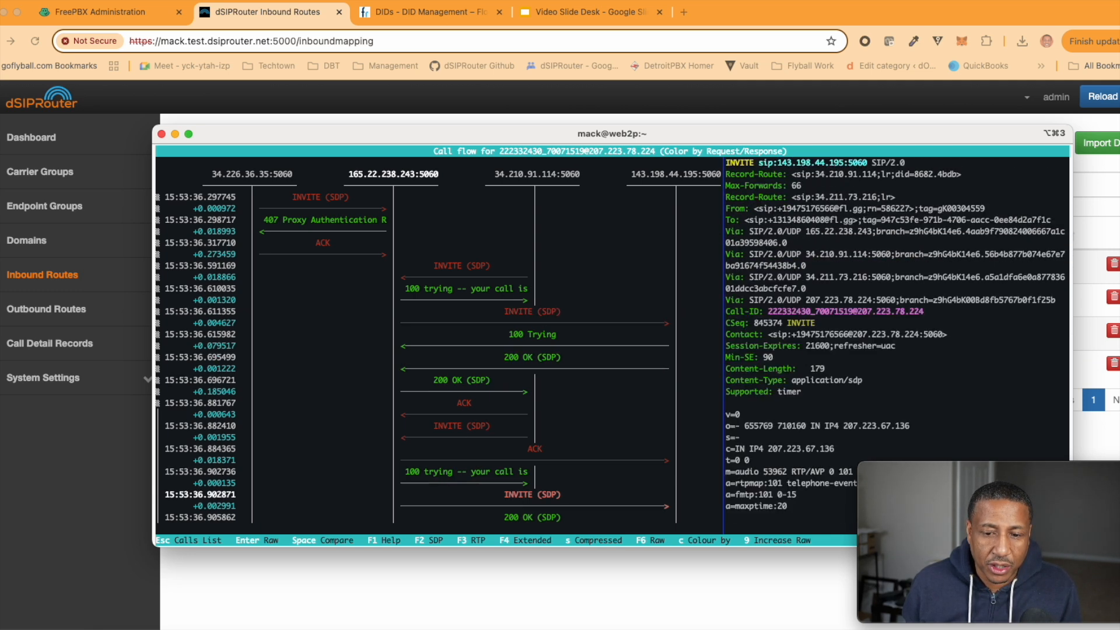
pyautogui.press('Down')
pyautogui.press('Down')
pyautogui.press('Down')
pyautogui.press('Down')
pyautogui.press('Down')
pyautogui.press('Down')
pyautogui.press('Down')
pyautogui.press('Down')
pyautogui.press('Up')
pyautogui.press('Up')
pyautogui.press('Up')
pyautogui.press('Up')
pyautogui.press('Up')
pyautogui.press('Up')
pyautogui.press('Up')
pyautogui.press('Up')
pyautogui.press('Up')
pyautogui.press('Up')
pyautogui.press('Up')
pyautogui.press('Up')
pyautogui.press('Up')
pyautogui.press('Up')
pyautogui.press('Up')
pyautogui.press('Up')
pyautogui.press('Up')
pyautogui.press('Up')
pyautogui.press('Up')
pyautogui.press('Up')
pyautogui.press('Up')
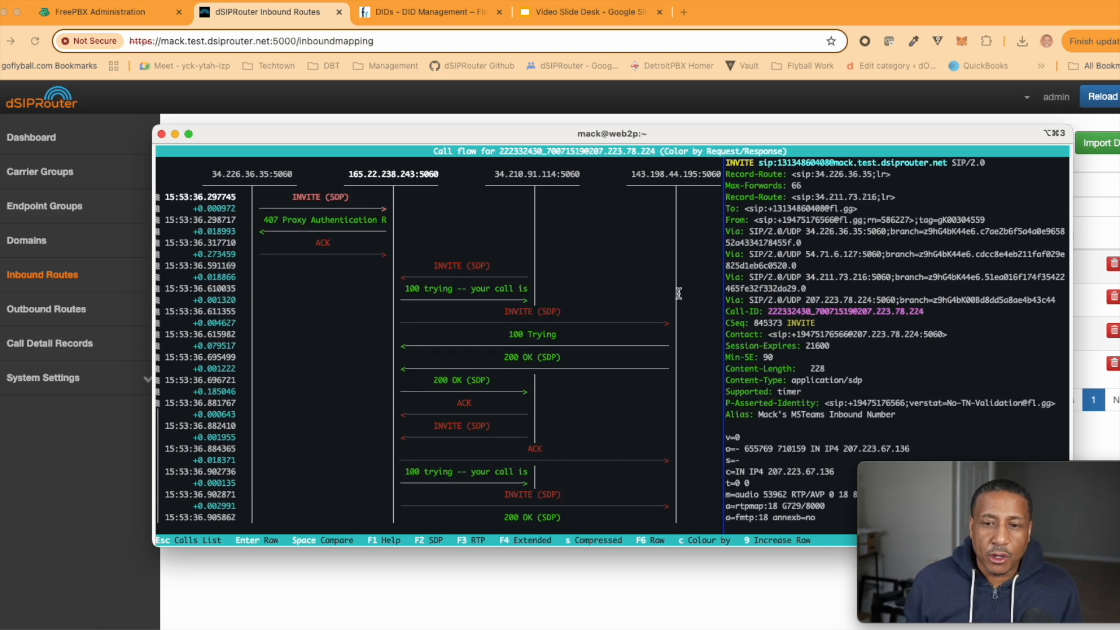
pyautogui.click(232, 117)
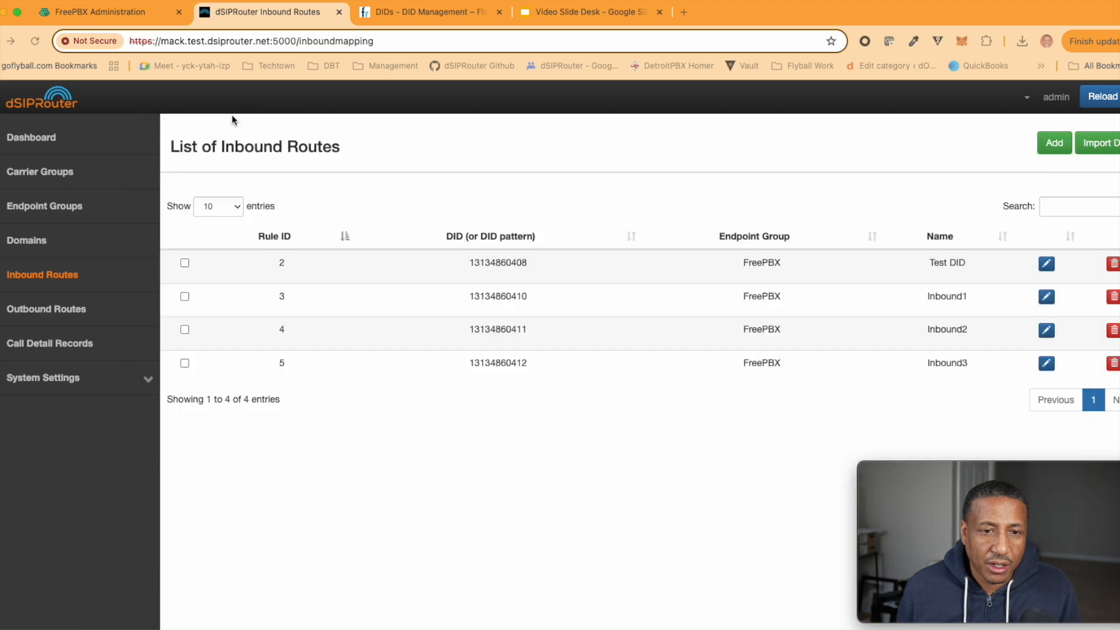